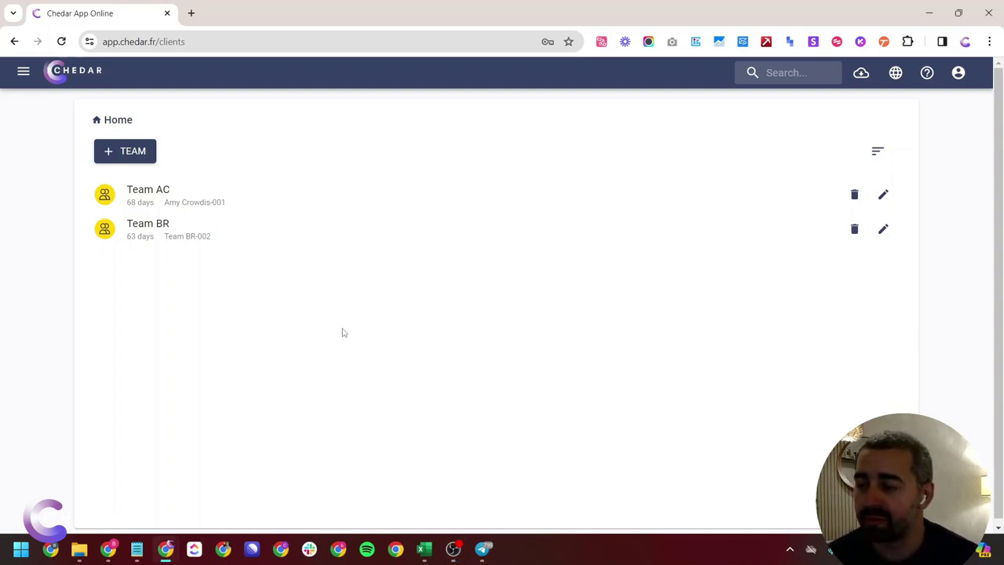
- Browse the navigation menu's Budget, Expenses and Revenues sections, then close the menu
{"action": "left_click", "coordinate": [23, 72]}
{"action": "left_click", "coordinate": [94, 226]}
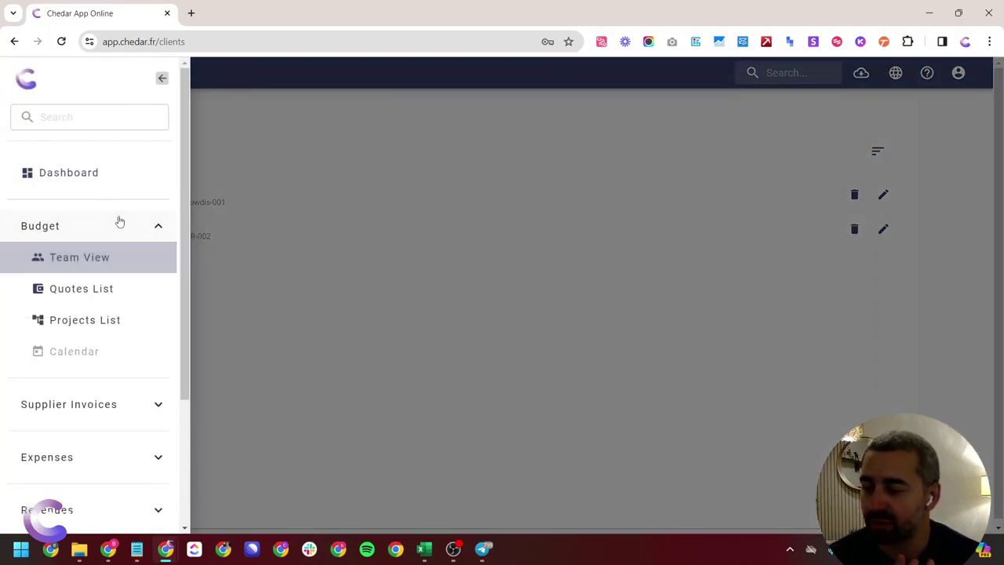
{"action": "left_click", "coordinate": [131, 227]}
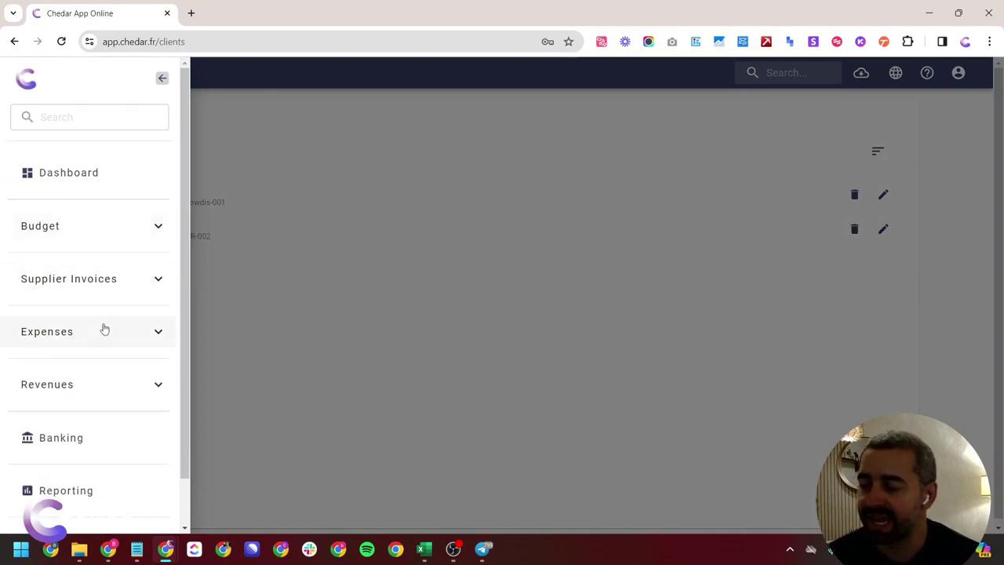
{"action": "left_click", "coordinate": [102, 329]}
{"action": "scroll", "coordinate": [112, 302], "scroll_direction": "down", "scroll_amount": 2}
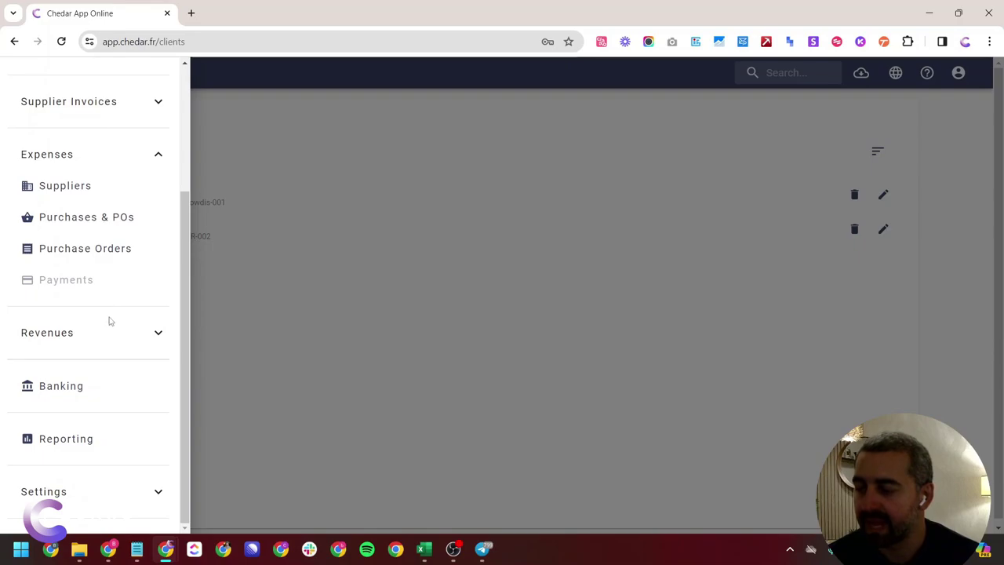
{"action": "left_click", "coordinate": [111, 333]}
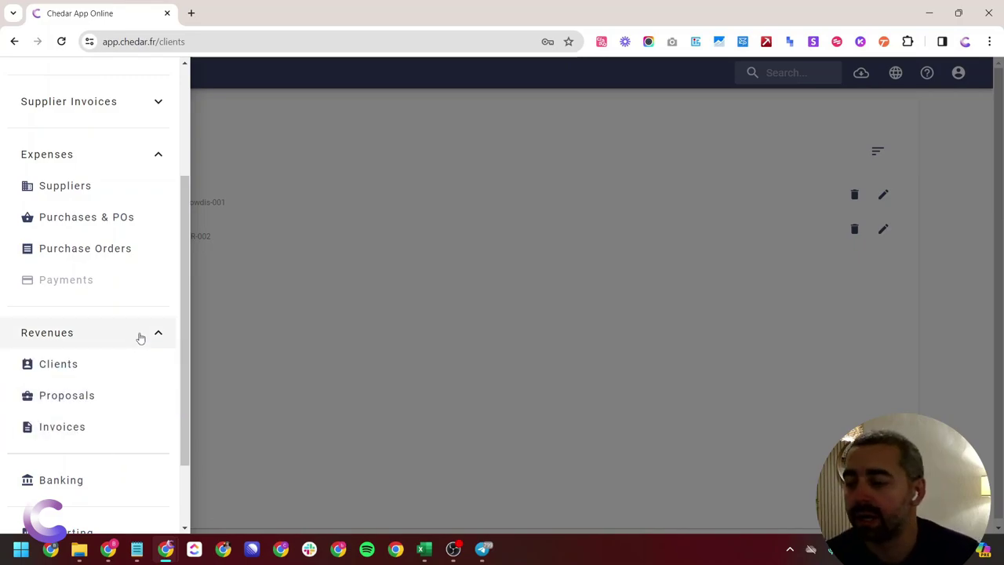
{"action": "left_click", "coordinate": [324, 321]}
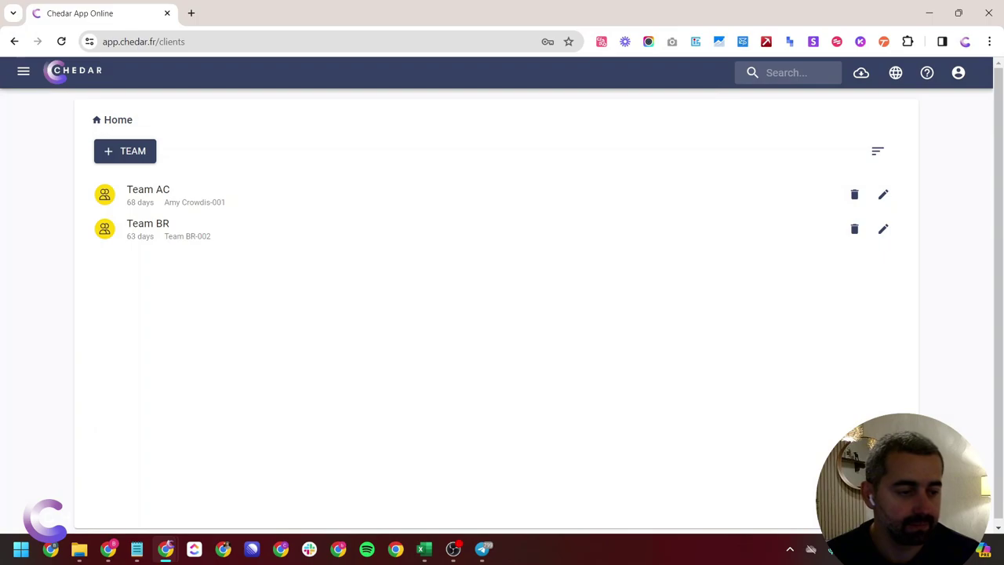
- Go full screen and start a new Team BR project named 'jewerly project 1 day shoot'
{"action": "key", "text": "F11"}
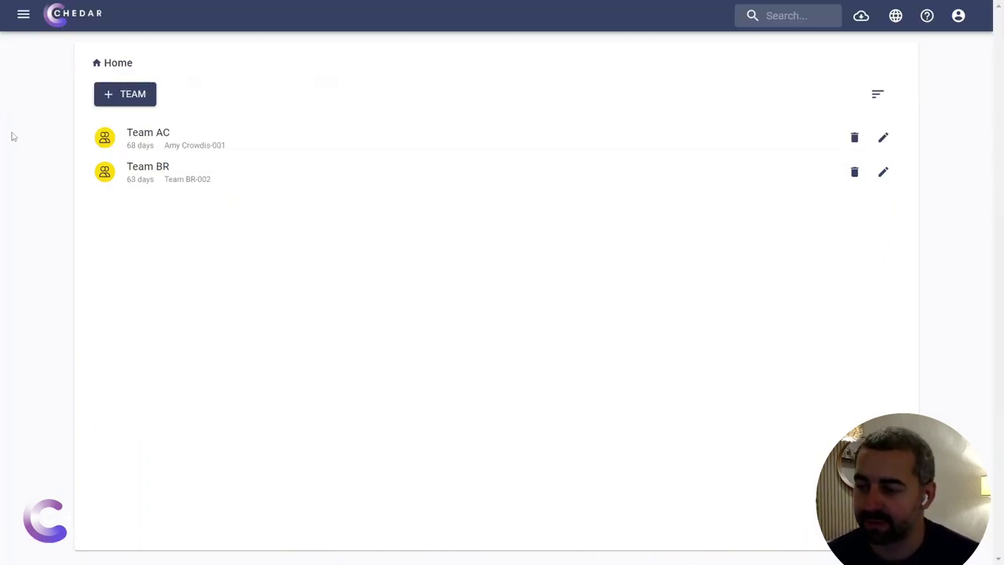
{"action": "left_click", "coordinate": [161, 186]}
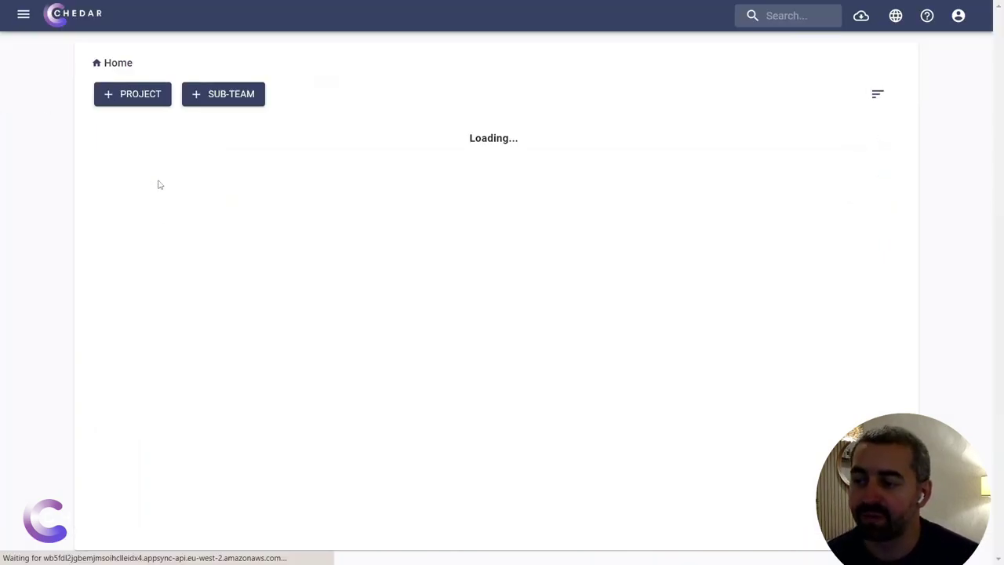
{"action": "left_click", "coordinate": [134, 96]}
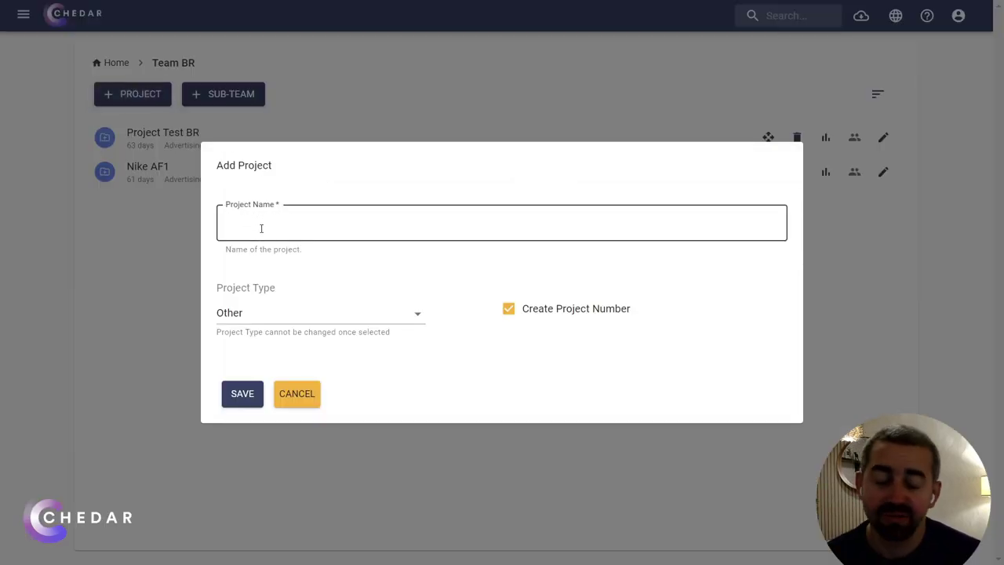
{"action": "left_click", "coordinate": [262, 228]}
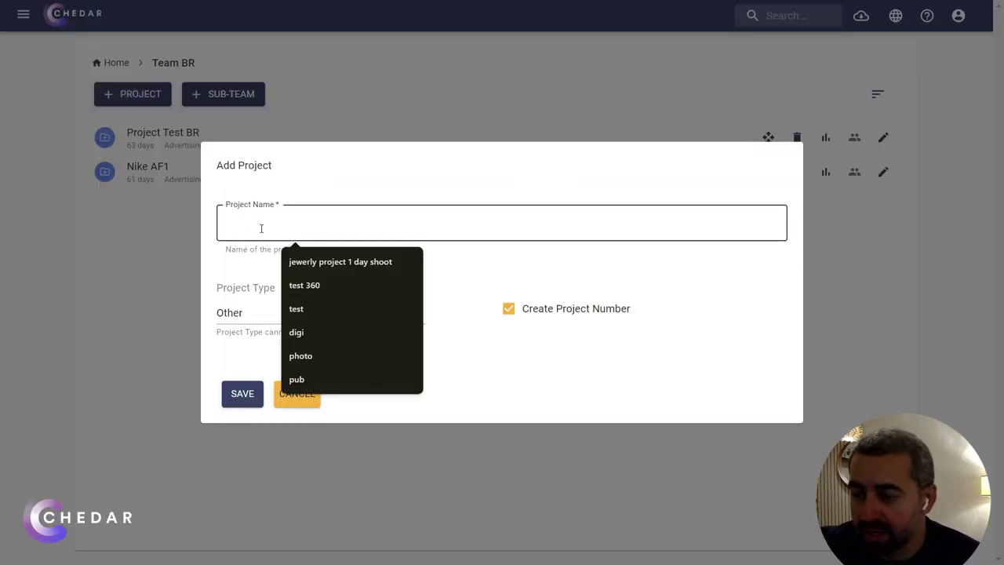
{"action": "left_click", "coordinate": [321, 264]}
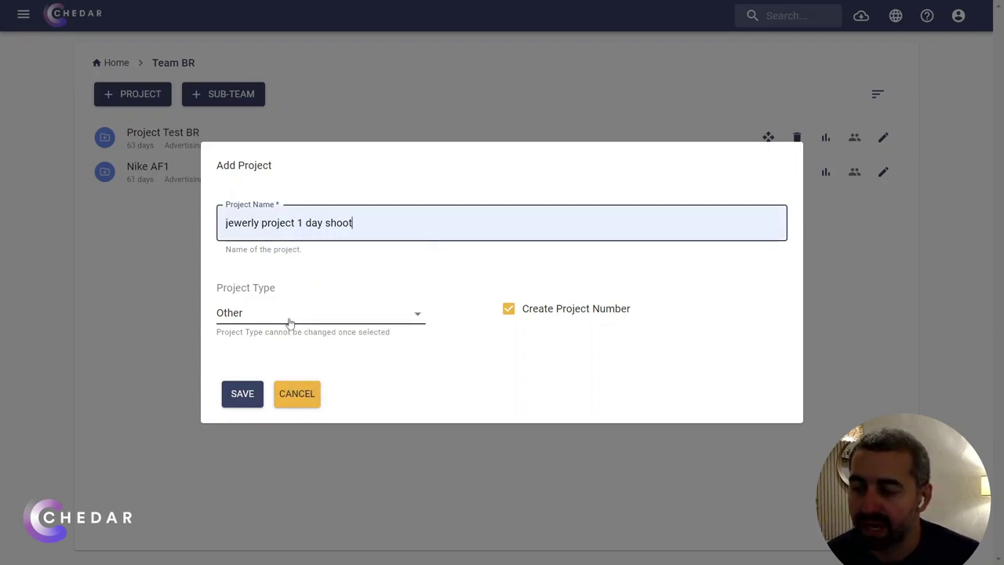
- Set the project type to Advertising Production, save, and open the new project
{"action": "left_click", "coordinate": [289, 323]}
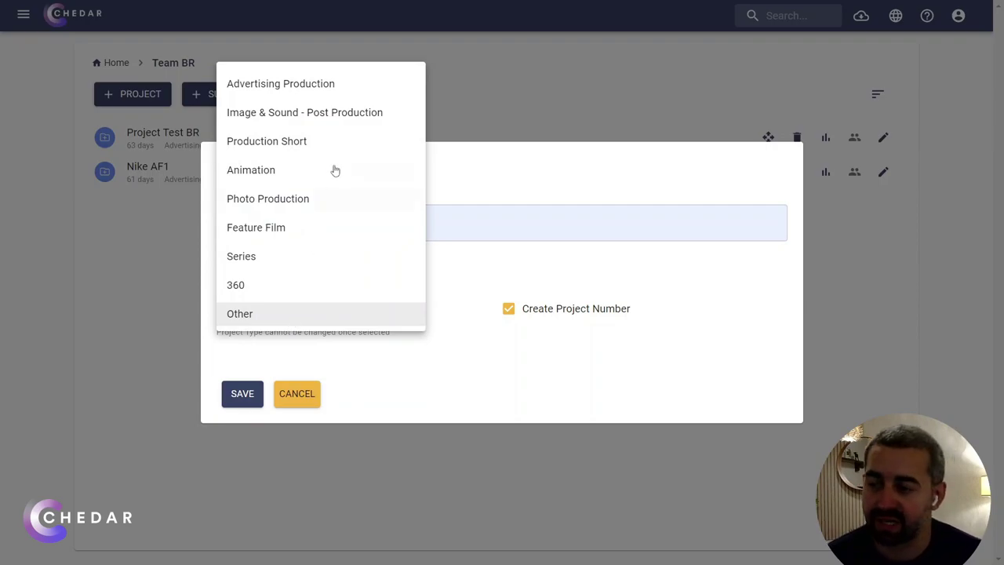
{"action": "left_click", "coordinate": [326, 84]}
{"action": "left_click", "coordinate": [243, 394]}
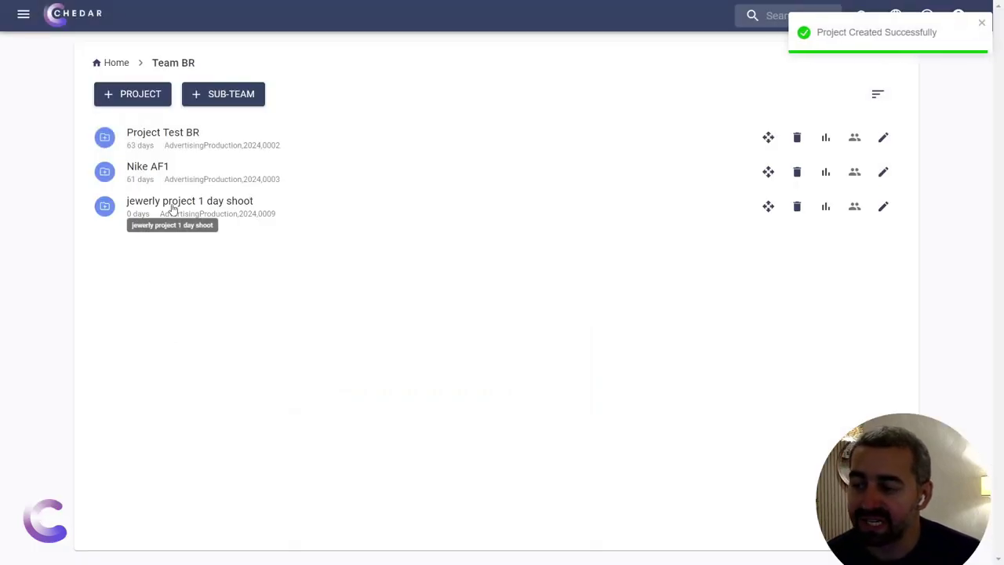
{"action": "left_click", "coordinate": [185, 205]}
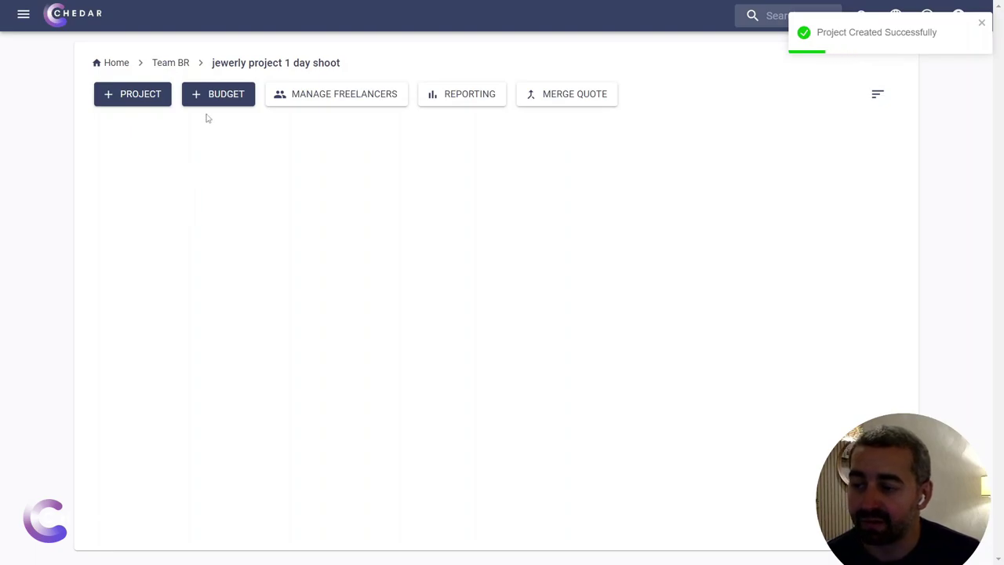
- Start a US AICP advertising budget with job name 'Jewerly one day shoot'
{"action": "left_click", "coordinate": [213, 99]}
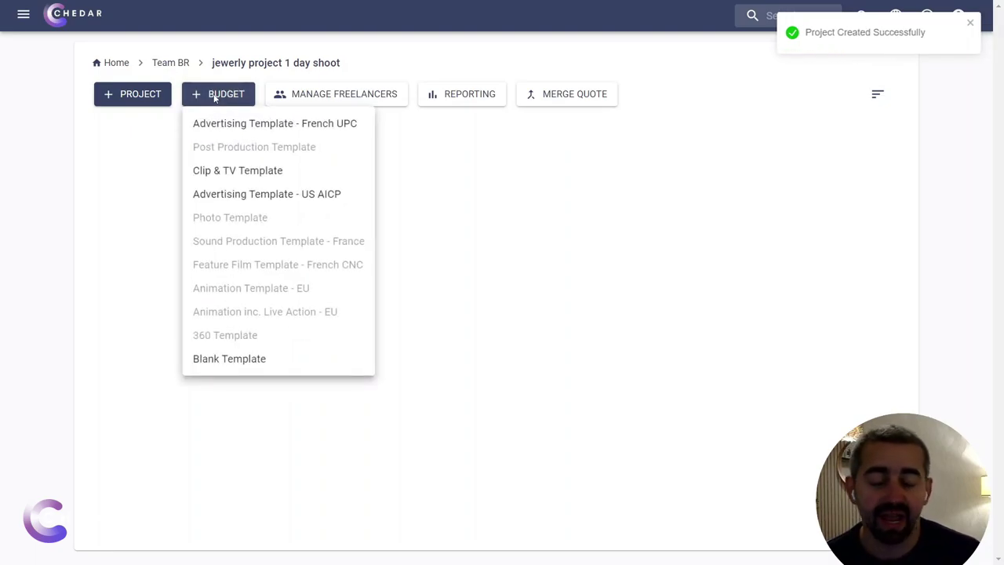
{"action": "left_click", "coordinate": [265, 202]}
{"action": "left_click", "coordinate": [264, 200]}
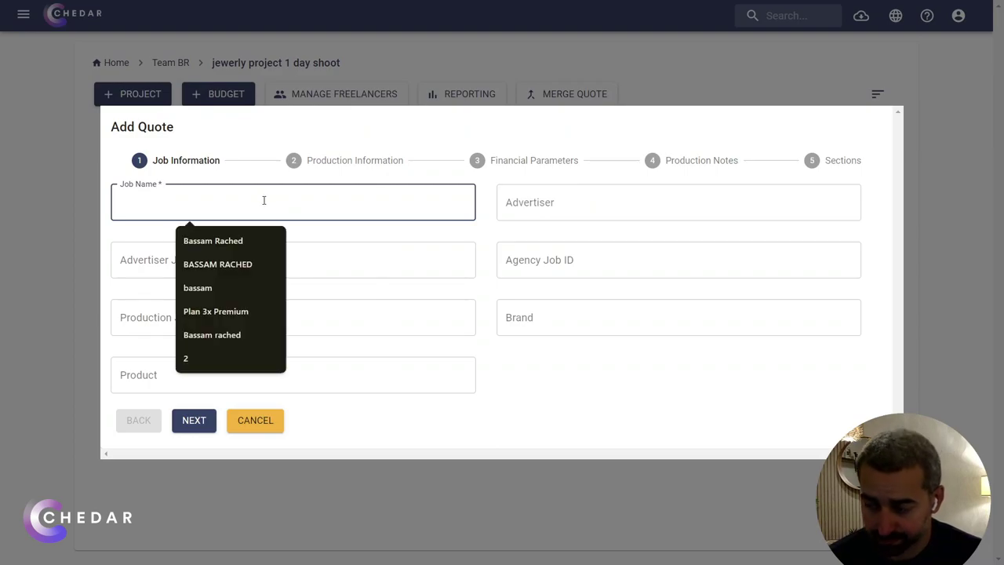
{"action": "type", "text": "Je"}
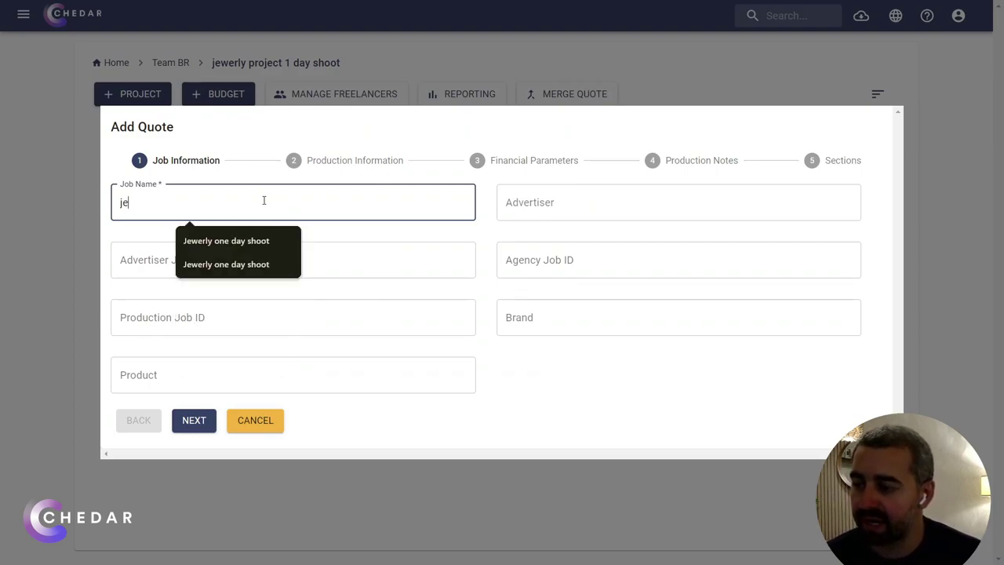
{"action": "left_click", "coordinate": [256, 244]}
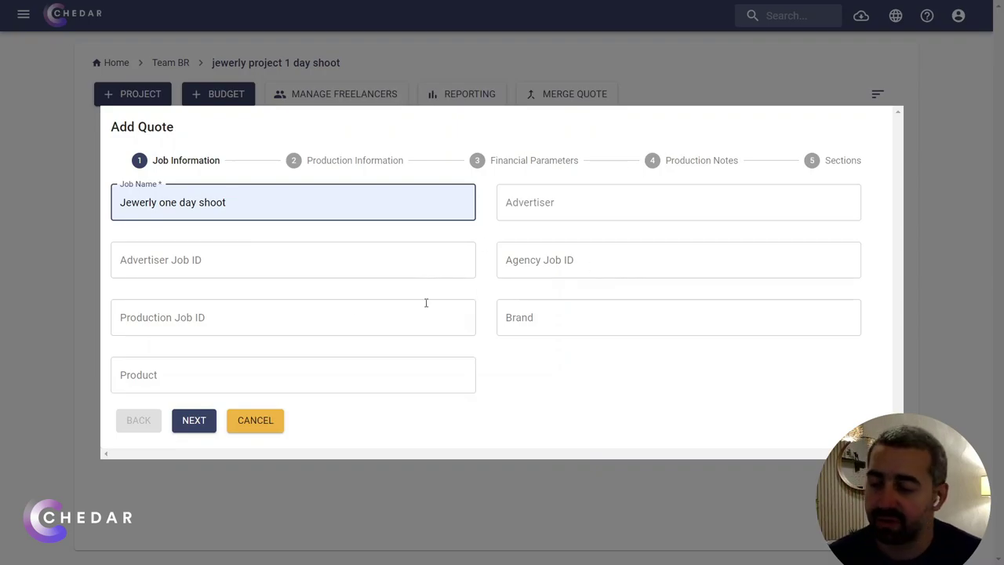
{"action": "left_click", "coordinate": [197, 424]}
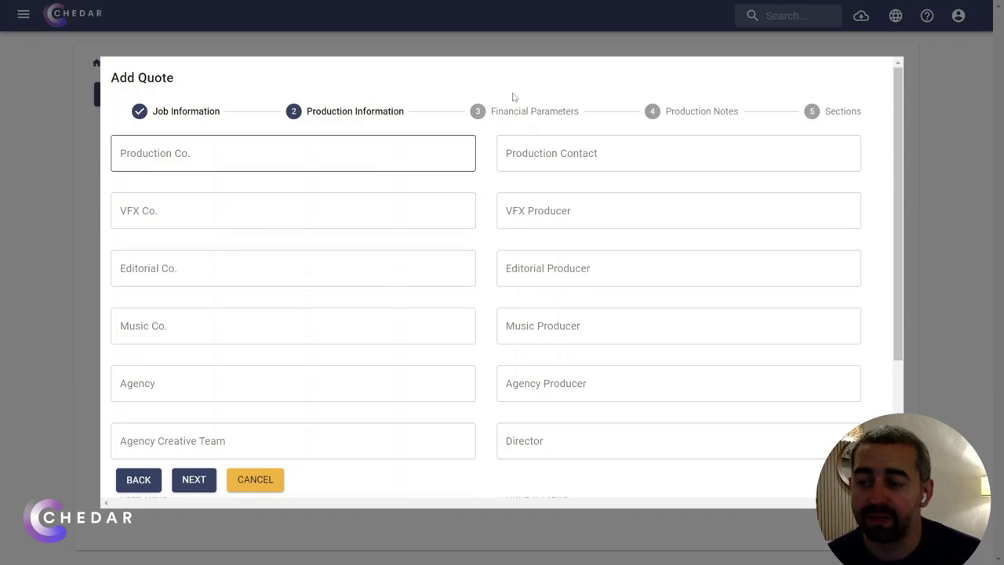
- Set the production company to chedar and the quote language to English
{"action": "left_click", "coordinate": [261, 145]}
{"action": "type", "text": "che"}
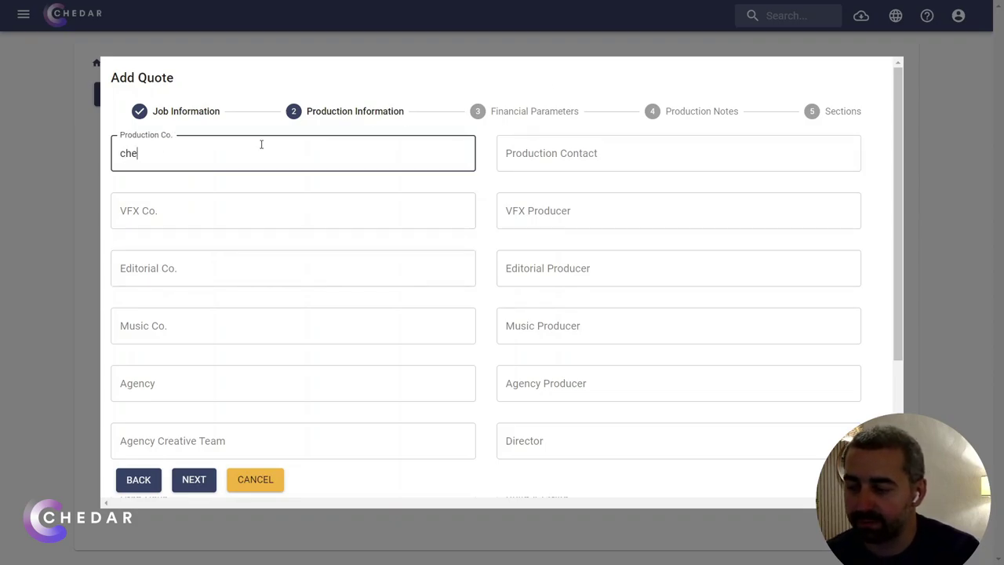
{"action": "type", "text": "dar"}
{"action": "key", "text": "Tab"}
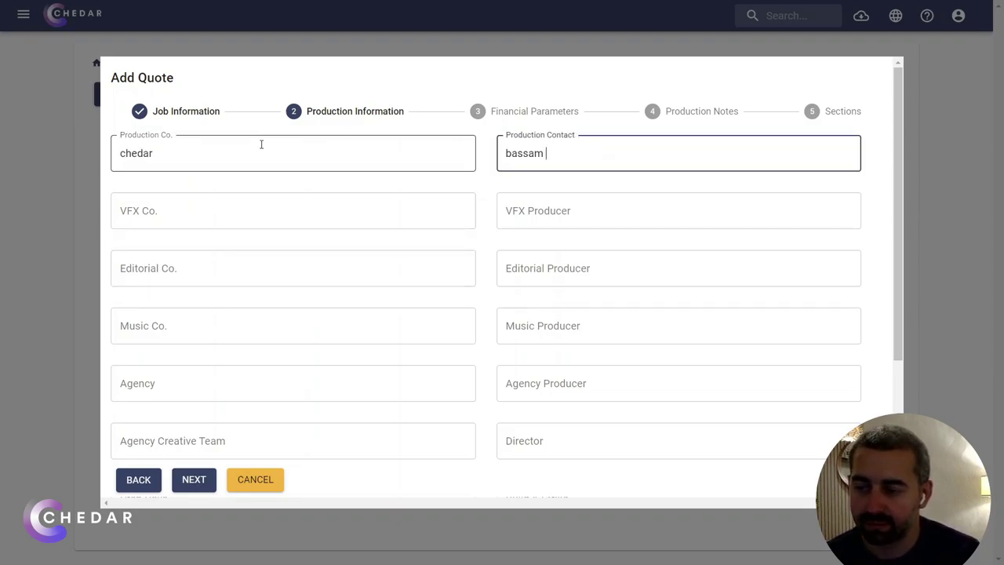
{"action": "left_click", "coordinate": [194, 478]}
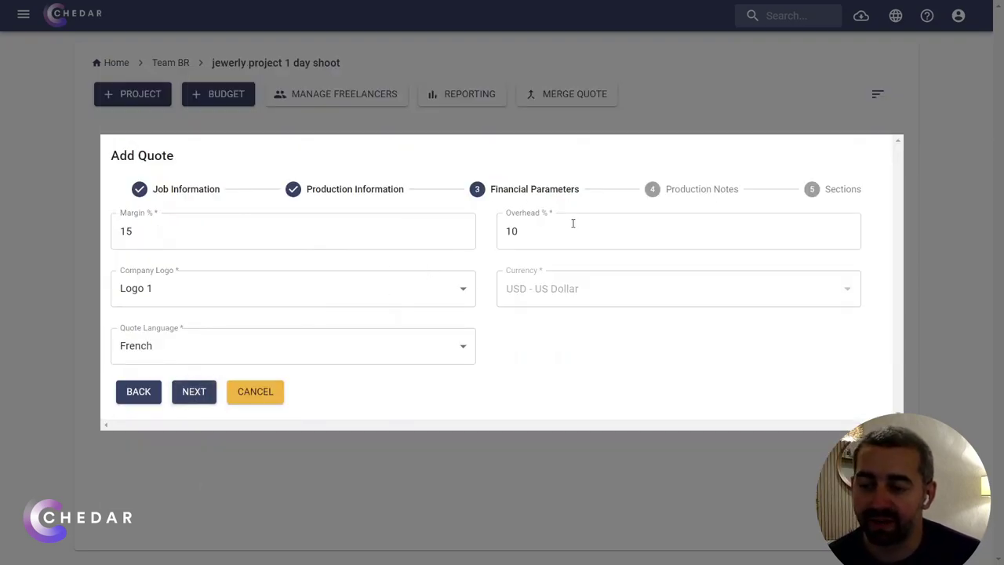
{"action": "left_click", "coordinate": [307, 338]}
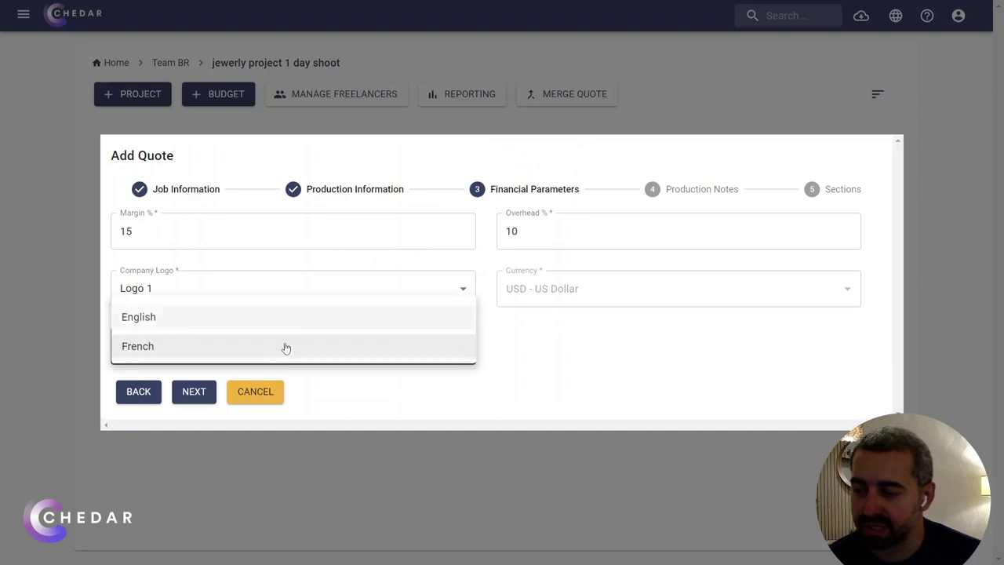
{"action": "left_click", "coordinate": [239, 318]}
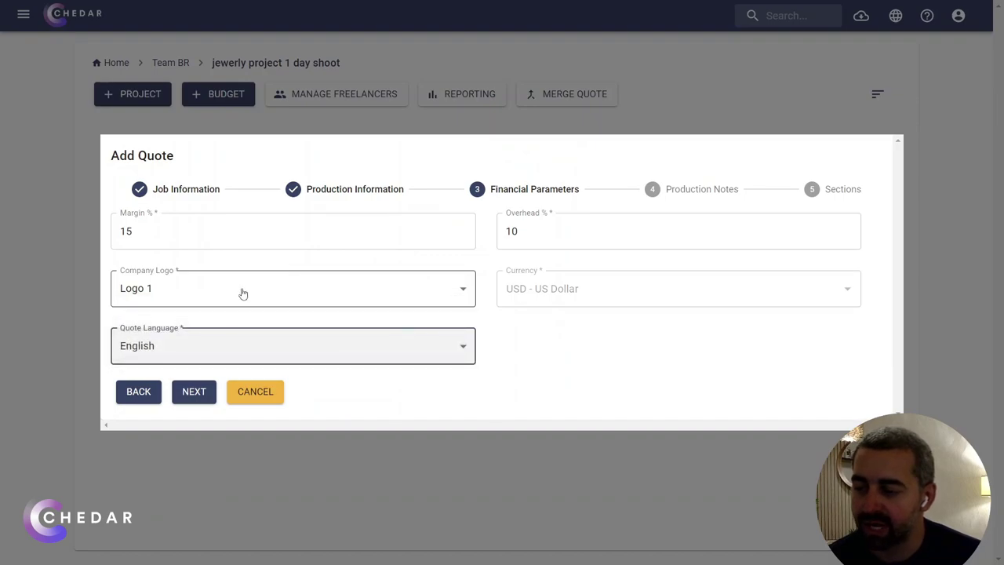
- Step through notes and sections, save the quote, and open its budget grid
{"action": "left_click", "coordinate": [195, 391]}
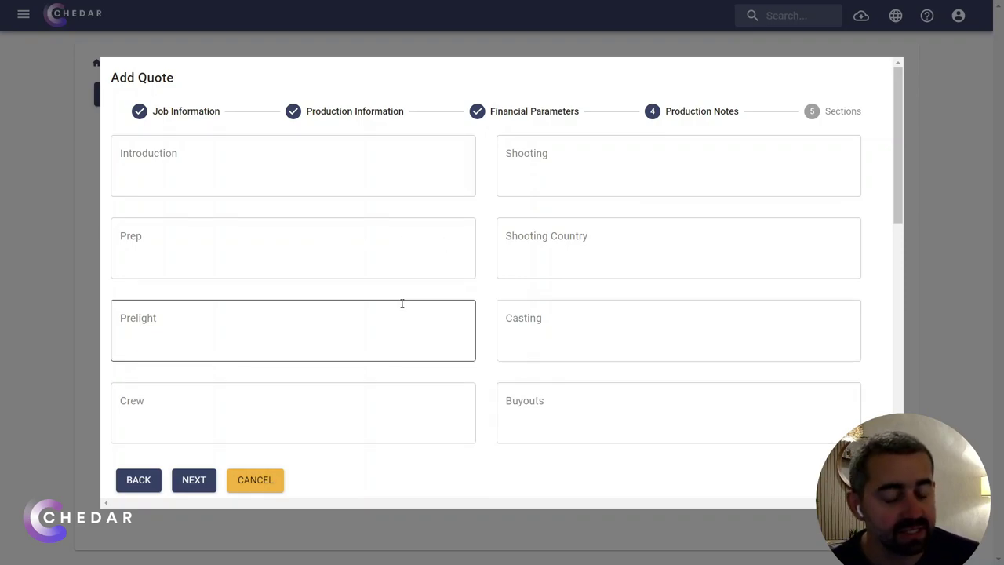
{"action": "left_click", "coordinate": [203, 479]}
{"action": "left_click", "coordinate": [203, 479]}
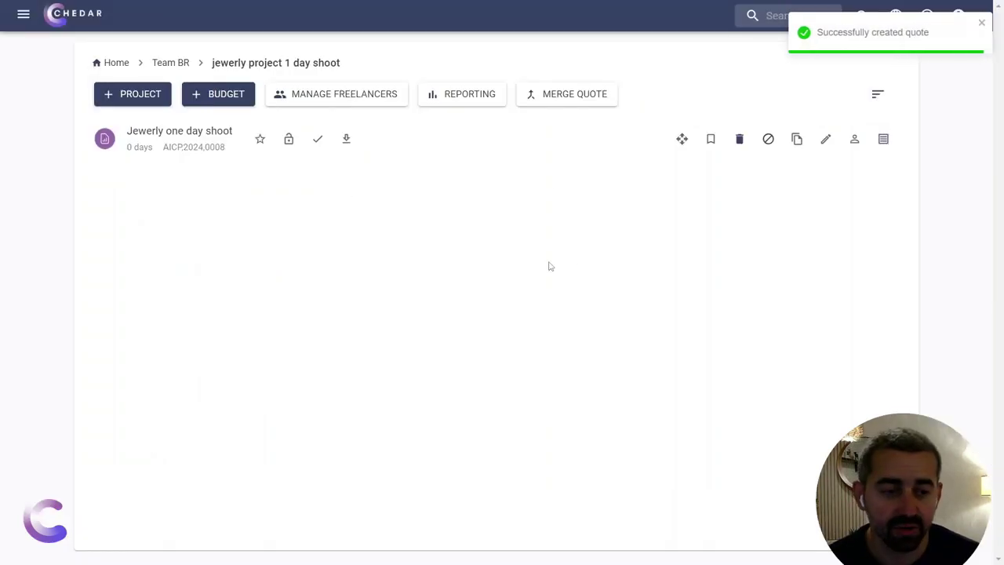
{"action": "left_click", "coordinate": [206, 134]}
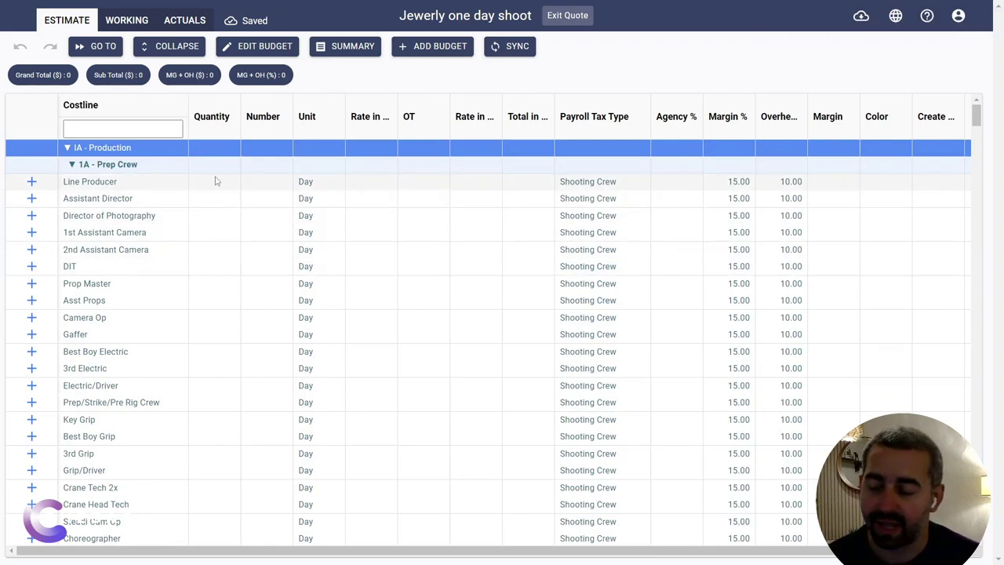
- Jump to the 1A Prep Crew section of the estimate
{"action": "left_click", "coordinate": [119, 46]}
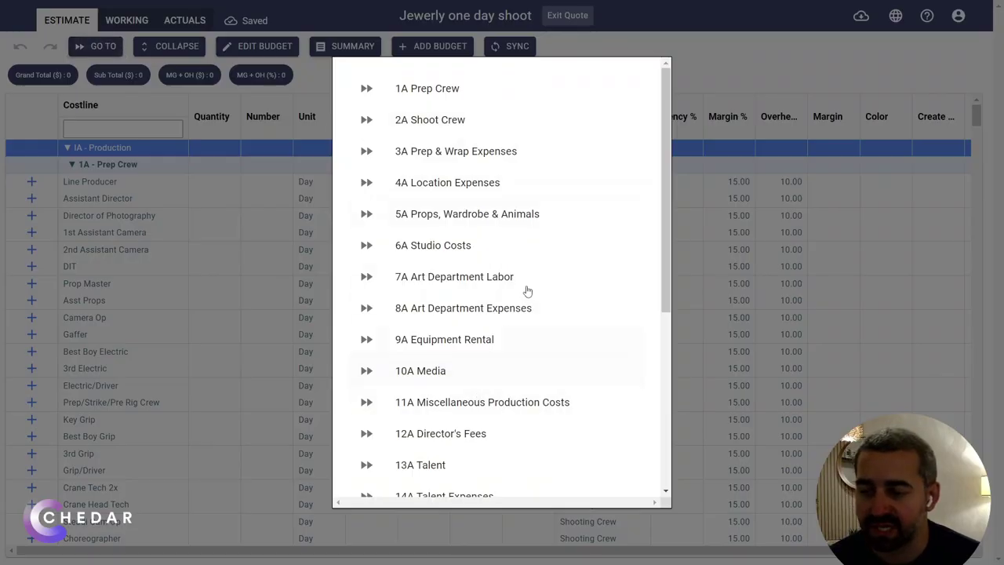
{"action": "scroll", "coordinate": [531, 340], "scroll_direction": "down", "scroll_amount": 4}
{"action": "scroll", "coordinate": [538, 358], "scroll_direction": "down", "scroll_amount": 1}
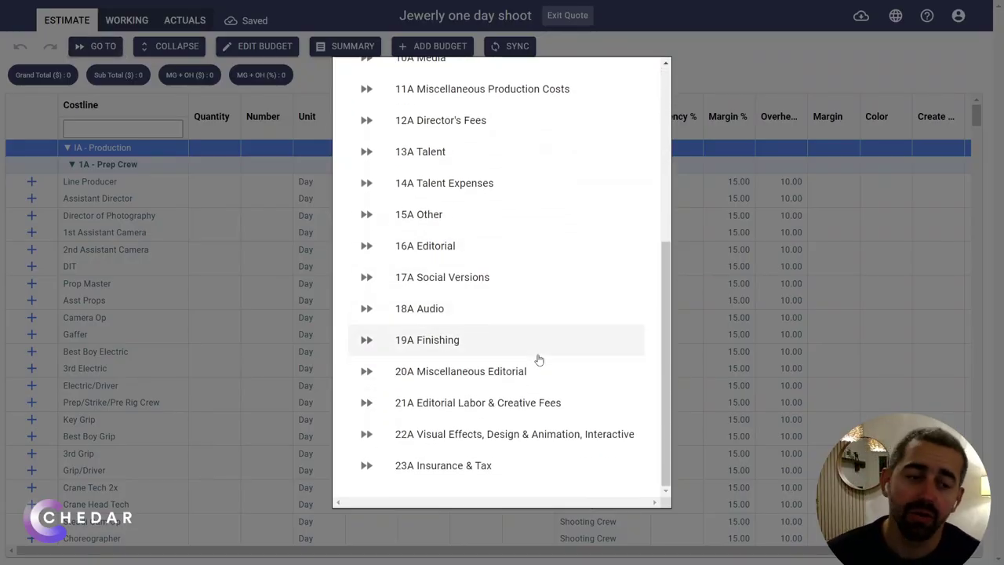
{"action": "scroll", "coordinate": [522, 296], "scroll_direction": "up", "scroll_amount": 5}
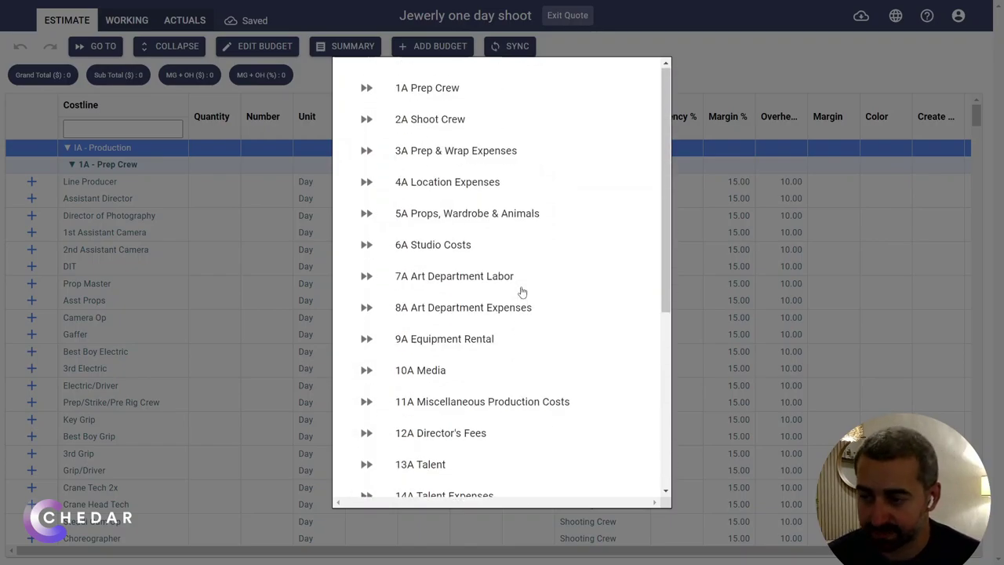
{"action": "left_click", "coordinate": [433, 88]}
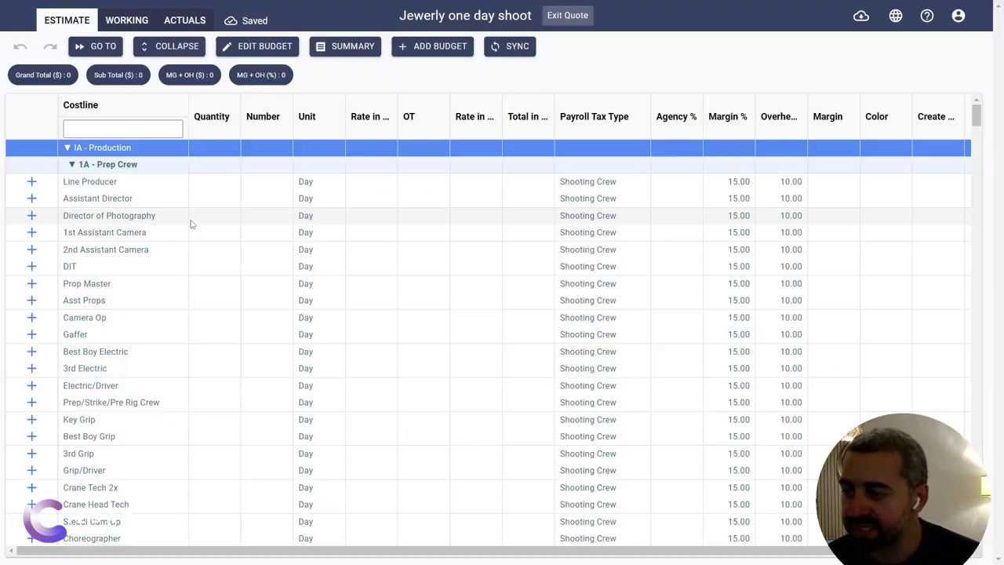
- Price the Line Producer at quantity 1, number 1 and rate 800
{"action": "left_click", "coordinate": [212, 185]}
{"action": "type", "text": "1"}
{"action": "key", "text": "Tab"}
{"action": "type", "text": "1"}
{"action": "key", "text": "Tab"}
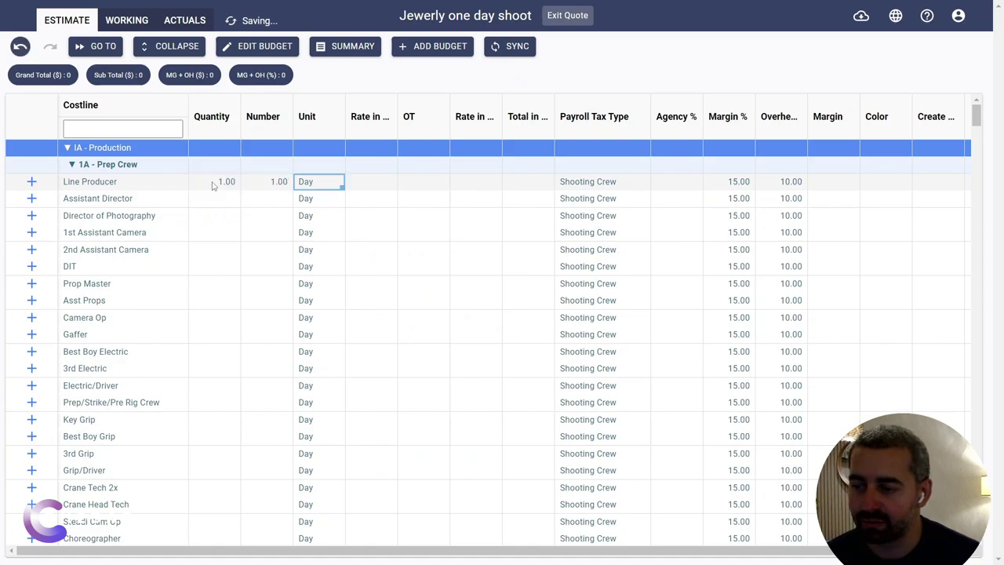
{"action": "key", "text": "Tab"}
{"action": "type", "text": "2"}
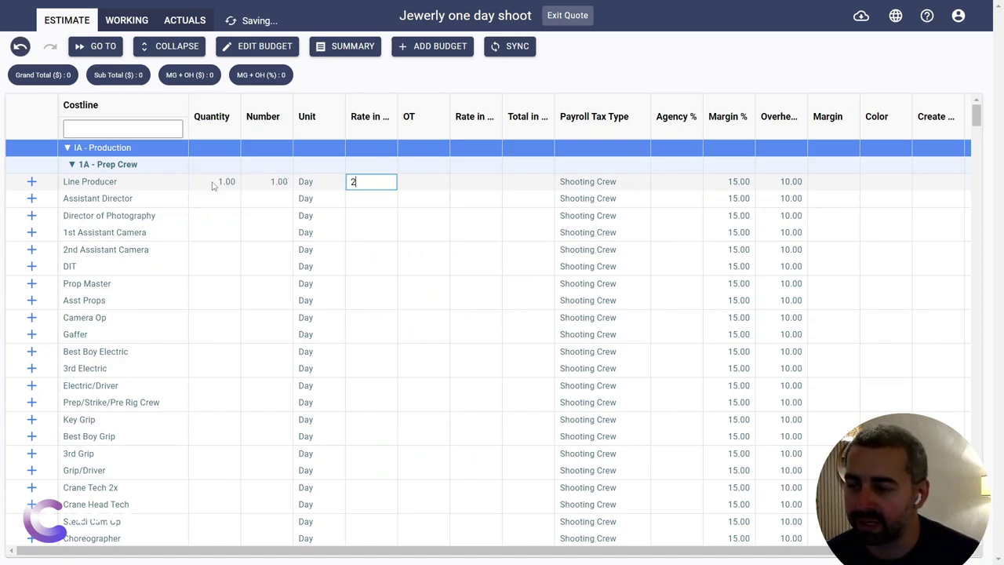
{"action": "key", "text": "BackSpace"}
{"action": "type", "text": "80"}
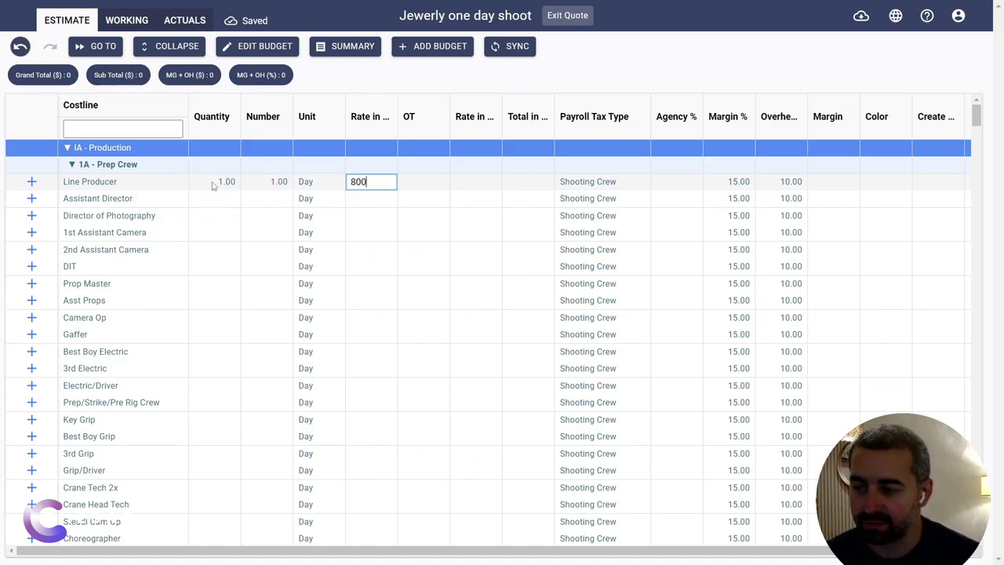
{"action": "type", "text": "0"}
{"action": "key", "text": "Tab"}
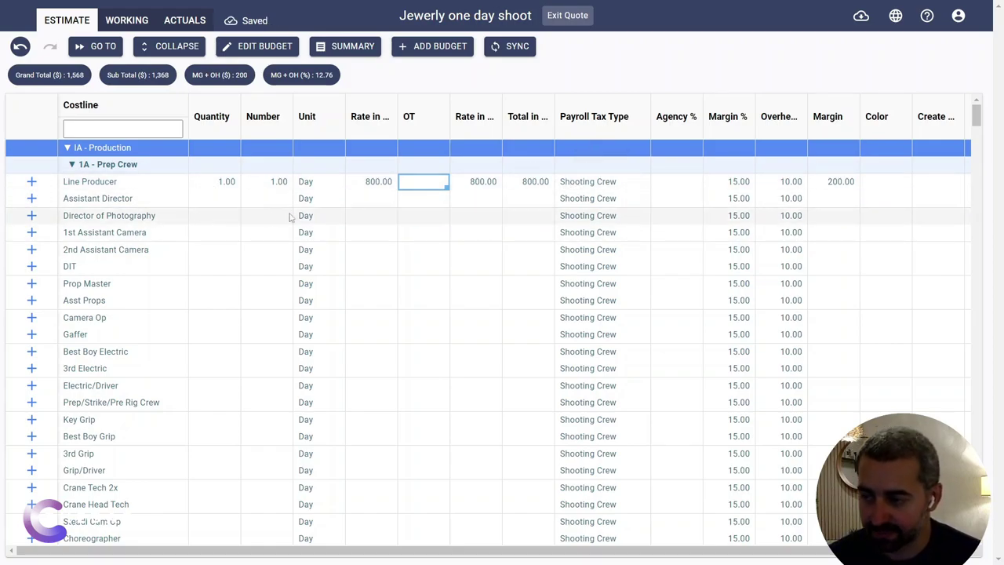
- Collapse and re-expand the estimate, check a few quantity cells, then exit the quote
{"action": "left_click", "coordinate": [157, 50]}
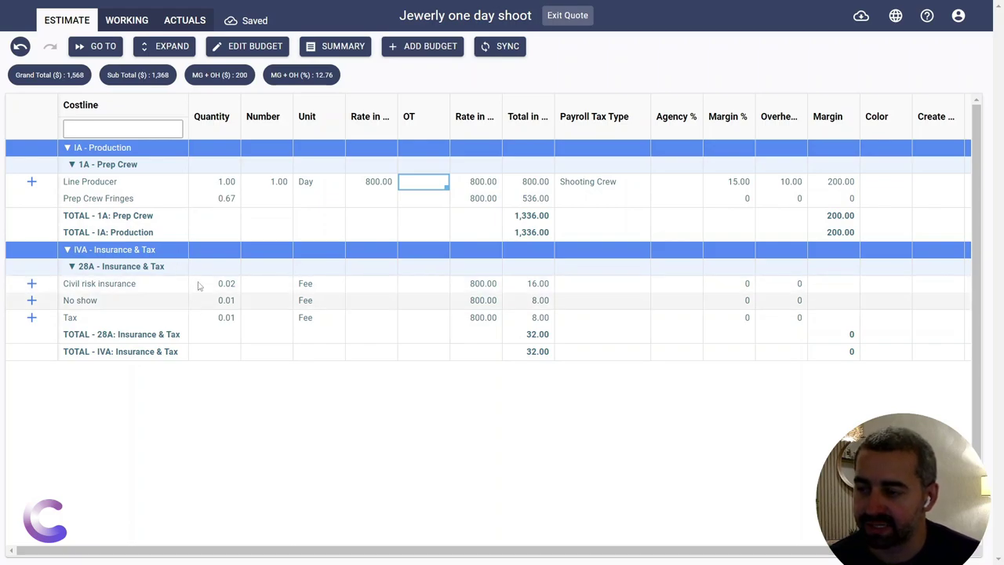
{"action": "left_click", "coordinate": [161, 47]}
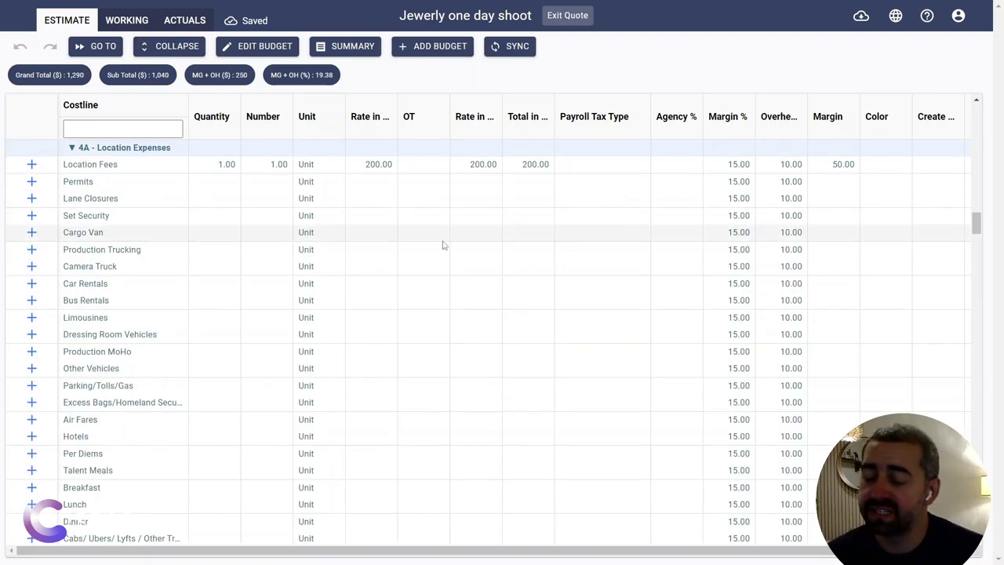
{"action": "left_click", "coordinate": [225, 189]}
{"action": "left_click", "coordinate": [225, 198]}
{"action": "left_click", "coordinate": [224, 214]}
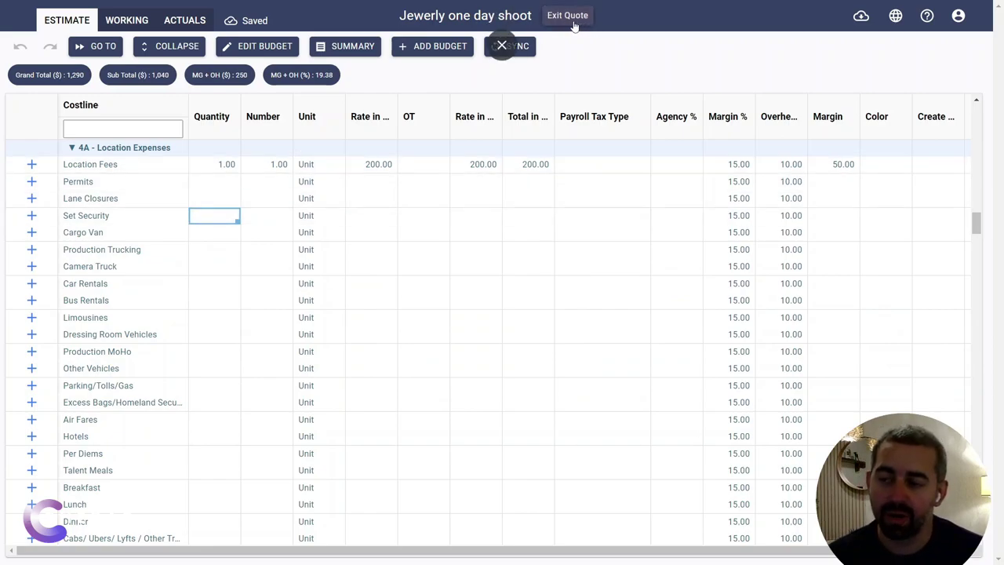
{"action": "left_click", "coordinate": [571, 20]}
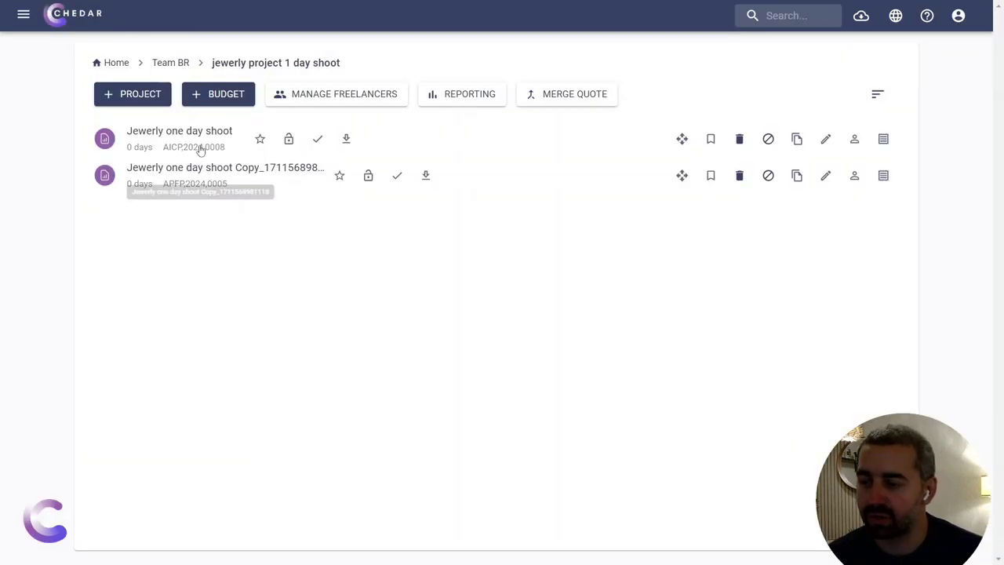
- Open the copied Jewerly one day shoot budget, scroll its cost lines, and bring up the Summary
{"action": "left_click", "coordinate": [196, 169]}
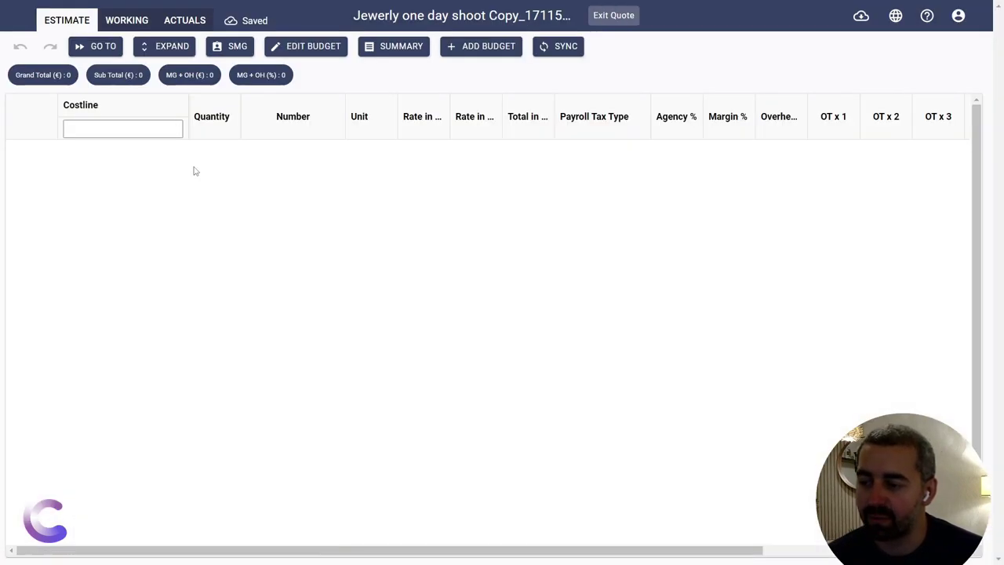
{"action": "left_click", "coordinate": [156, 52]}
{"action": "left_click", "coordinate": [161, 48]}
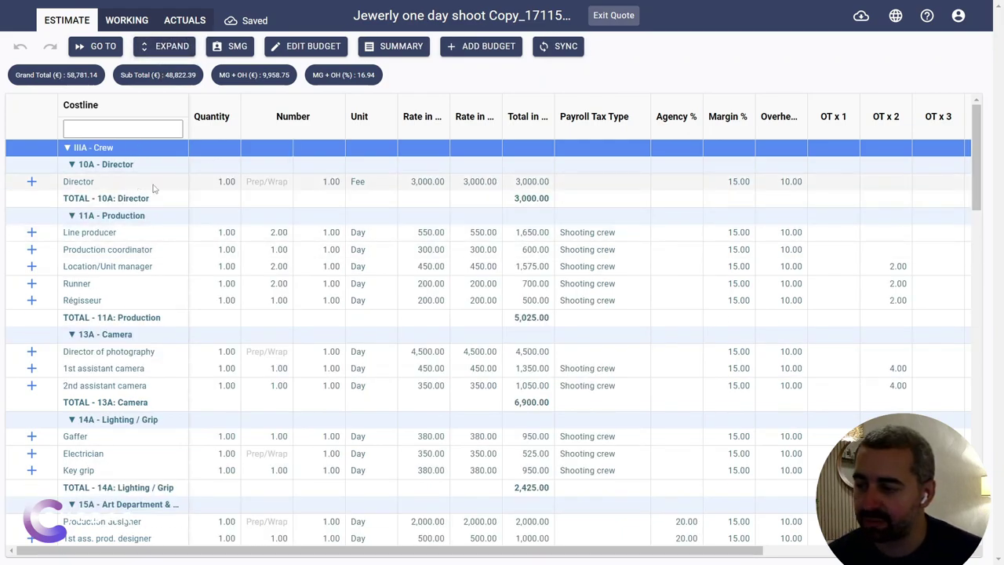
{"action": "scroll", "coordinate": [230, 182], "scroll_direction": "down", "scroll_amount": 12}
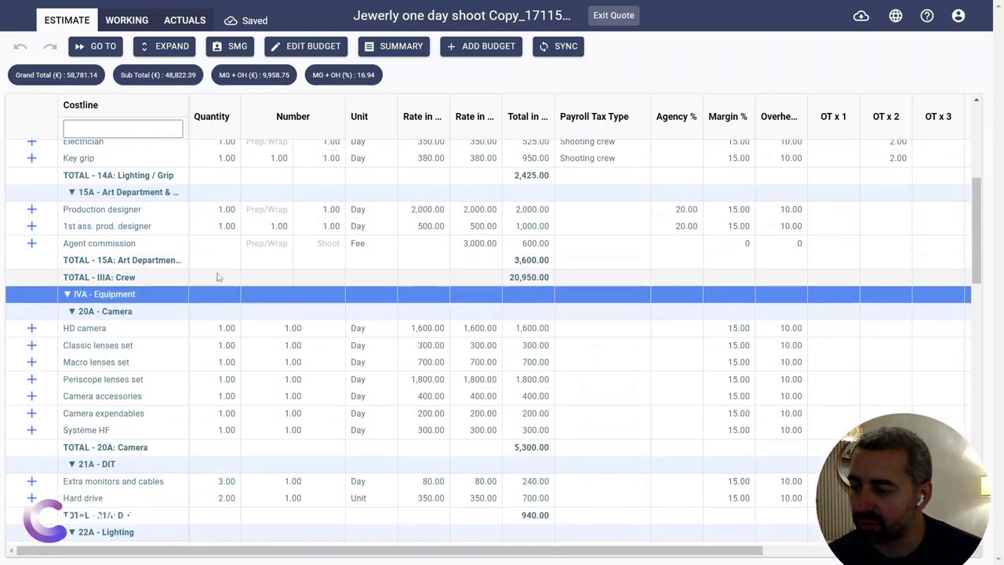
{"action": "scroll", "coordinate": [282, 288], "scroll_direction": "down", "scroll_amount": 12}
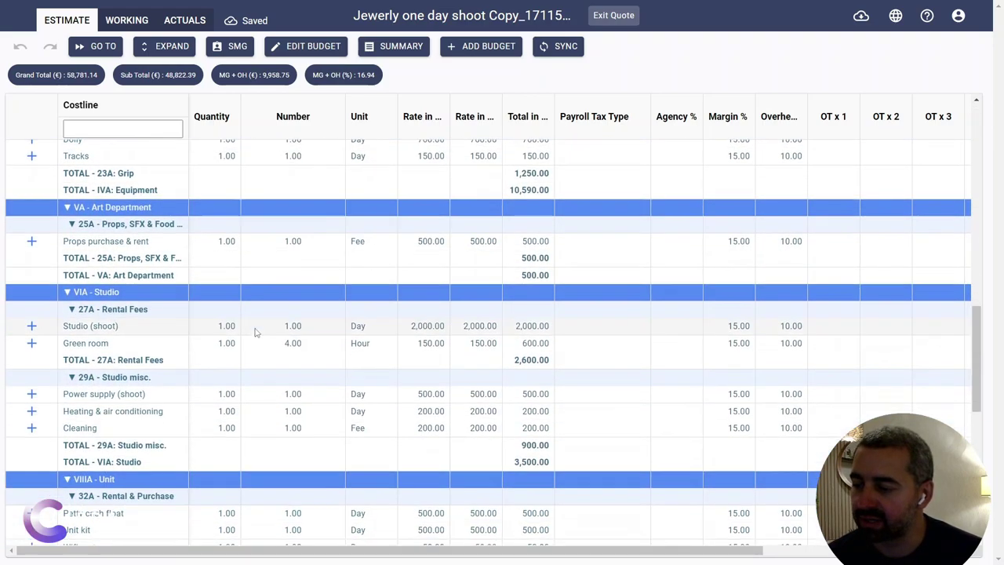
{"action": "scroll", "coordinate": [263, 333], "scroll_direction": "down", "scroll_amount": 3}
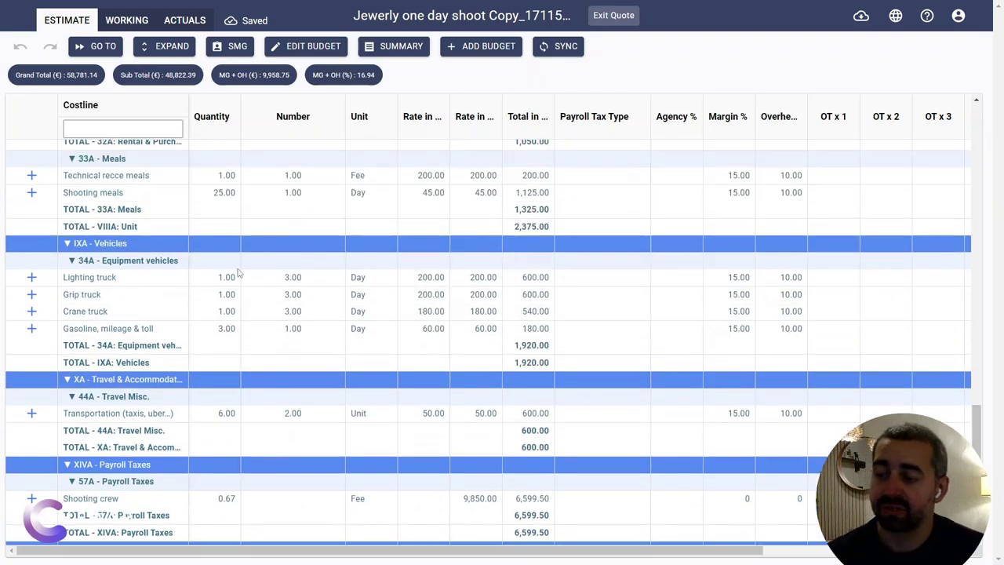
{"action": "scroll", "coordinate": [240, 272], "scroll_direction": "up", "scroll_amount": 5}
{"action": "left_click", "coordinate": [394, 46]}
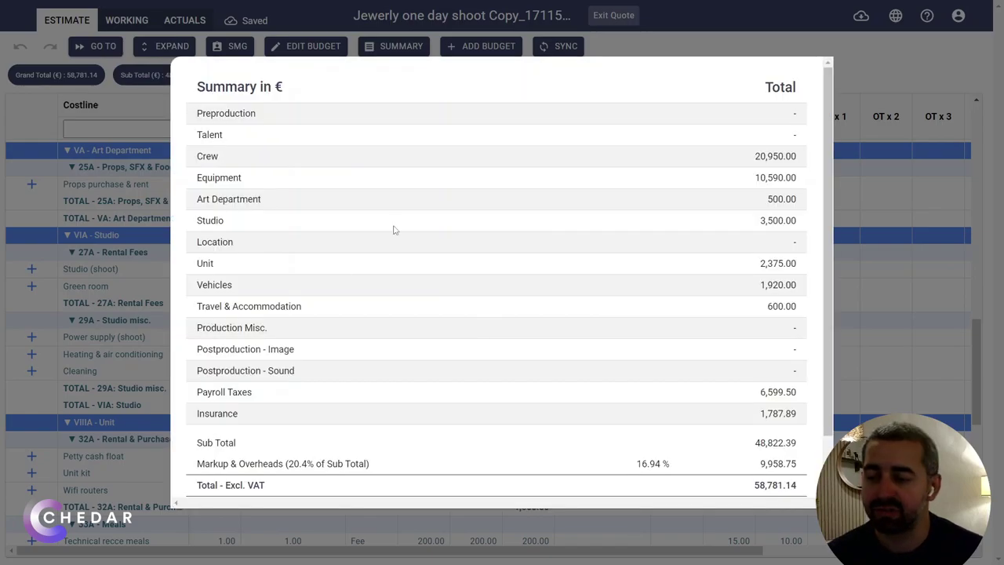
- Preview the quote's four-page PDF, then download the quote as a PDF
{"action": "scroll", "coordinate": [483, 219], "scroll_direction": "down", "scroll_amount": 2}
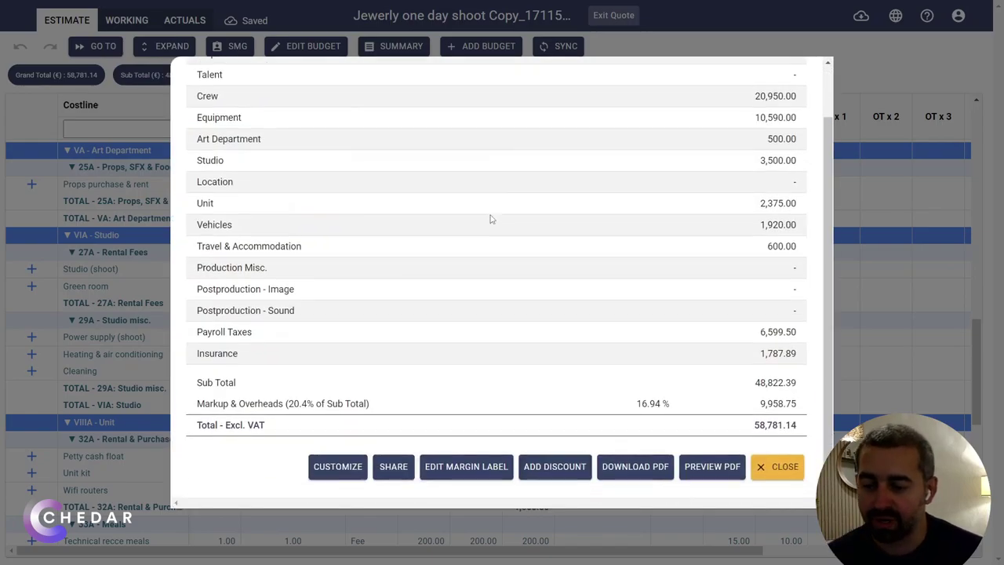
{"action": "left_click", "coordinate": [712, 466]}
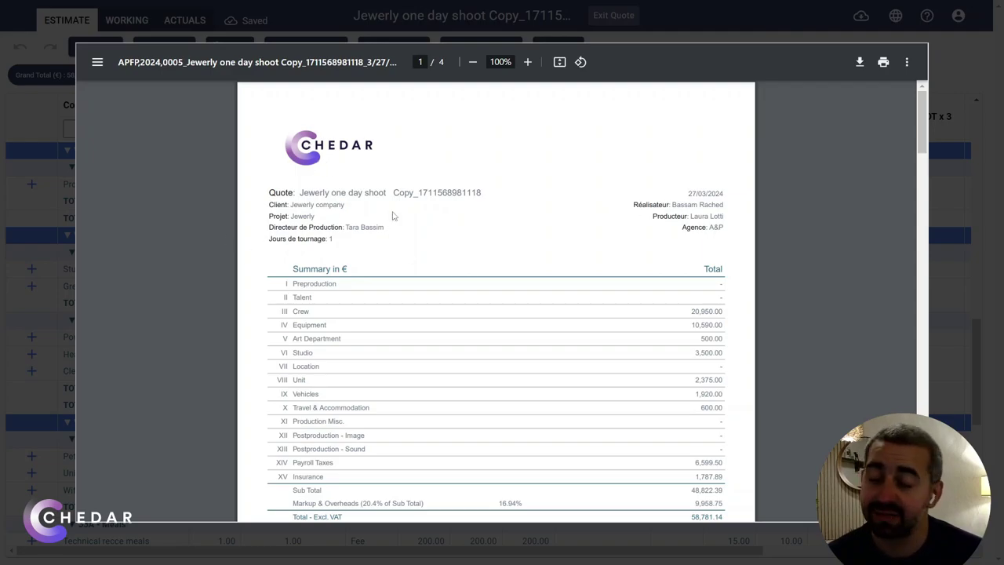
{"action": "scroll", "coordinate": [395, 236], "scroll_direction": "down", "scroll_amount": 2}
{"action": "scroll", "coordinate": [434, 274], "scroll_direction": "down", "scroll_amount": 1}
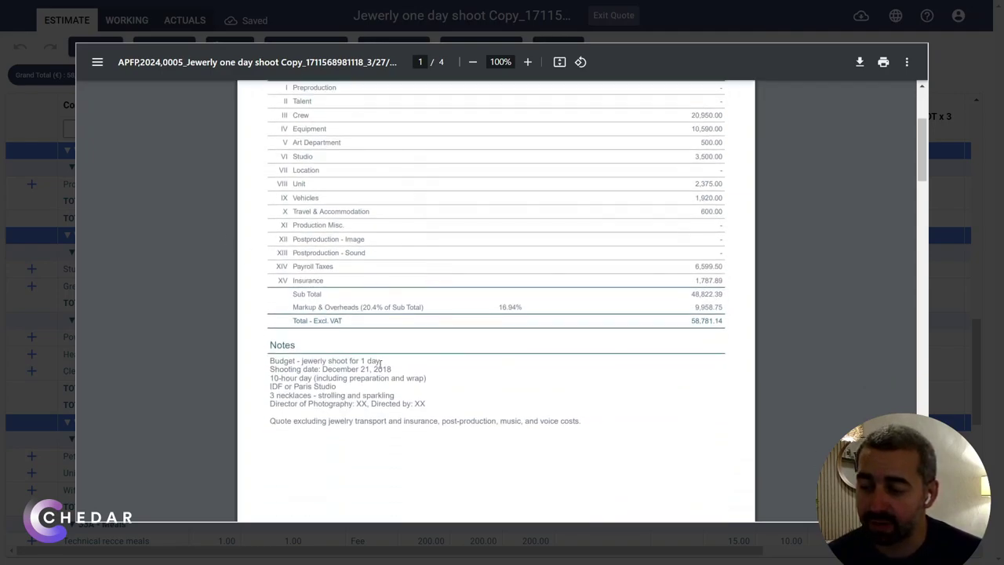
{"action": "scroll", "coordinate": [449, 416], "scroll_direction": "down", "scroll_amount": 5}
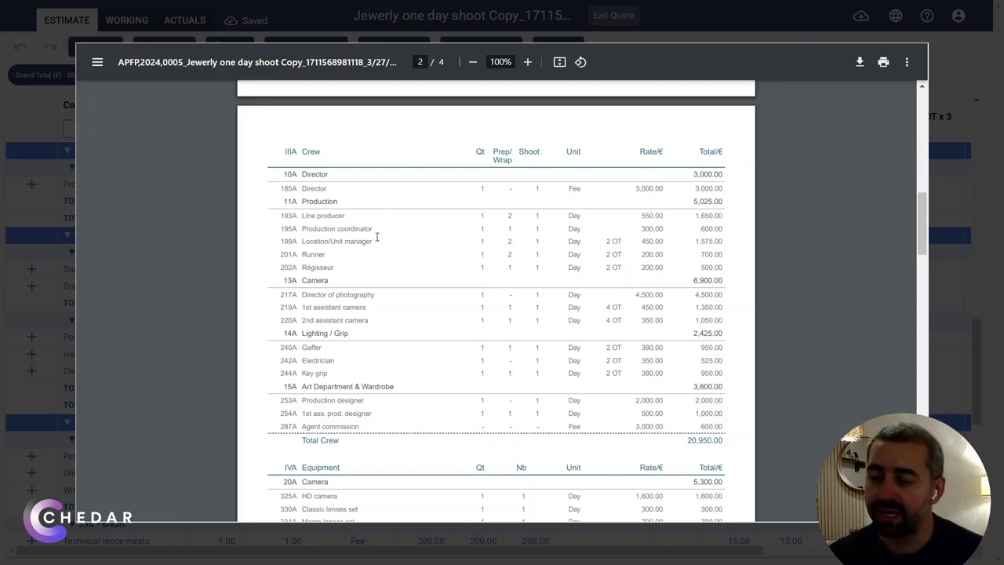
{"action": "scroll", "coordinate": [484, 282], "scroll_direction": "down", "scroll_amount": 8}
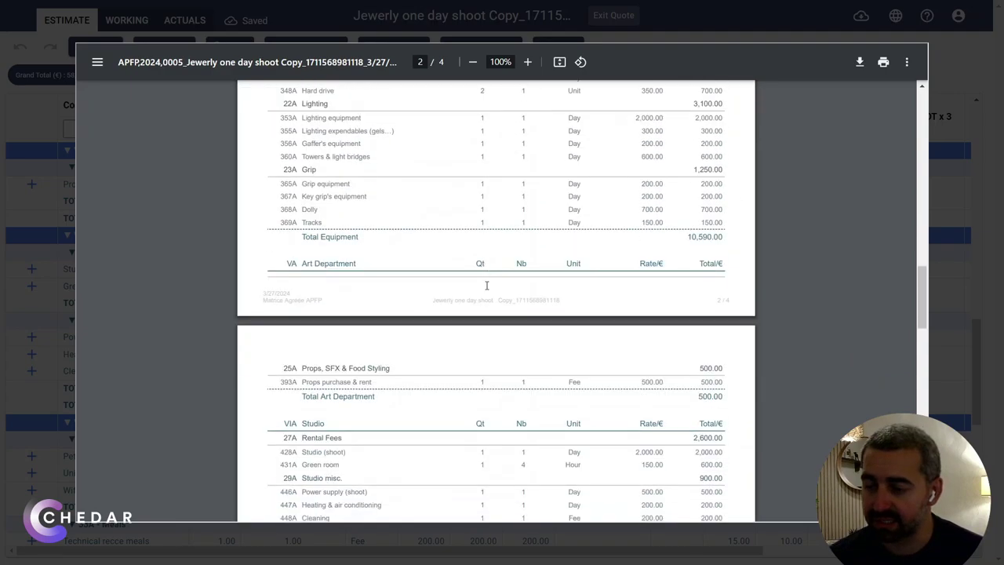
{"action": "scroll", "coordinate": [487, 285], "scroll_direction": "down", "scroll_amount": 15}
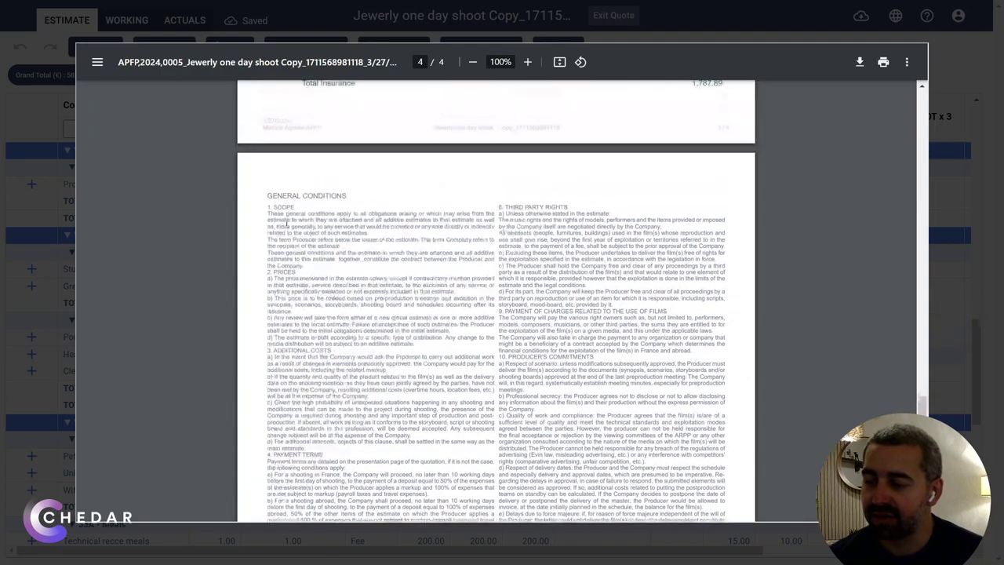
{"action": "left_click", "coordinate": [950, 289]}
{"action": "left_click", "coordinate": [649, 463]}
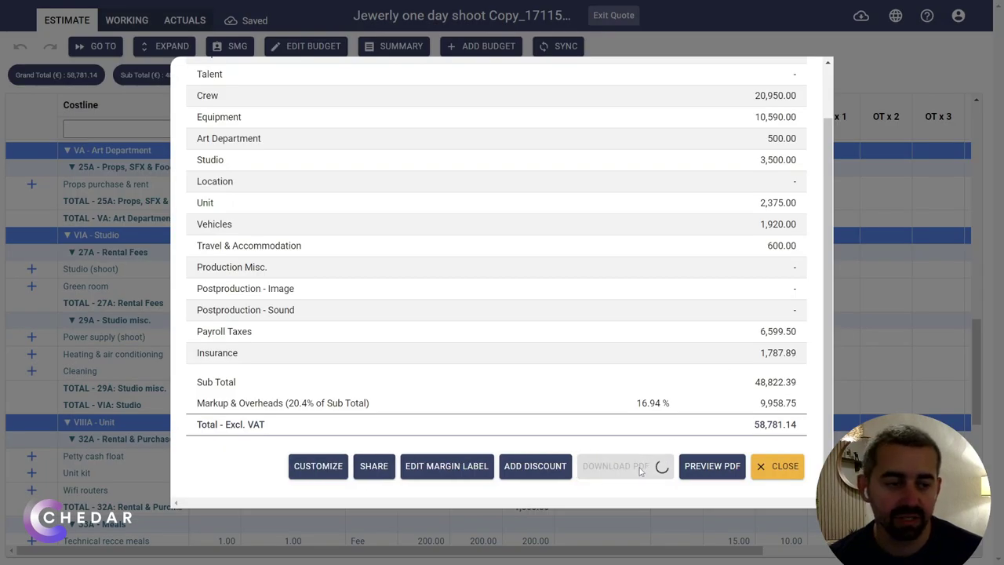
- Add the copied jewelry budget to proposals and go to the Proposals list under Revenues
{"action": "left_click", "coordinate": [780, 465]}
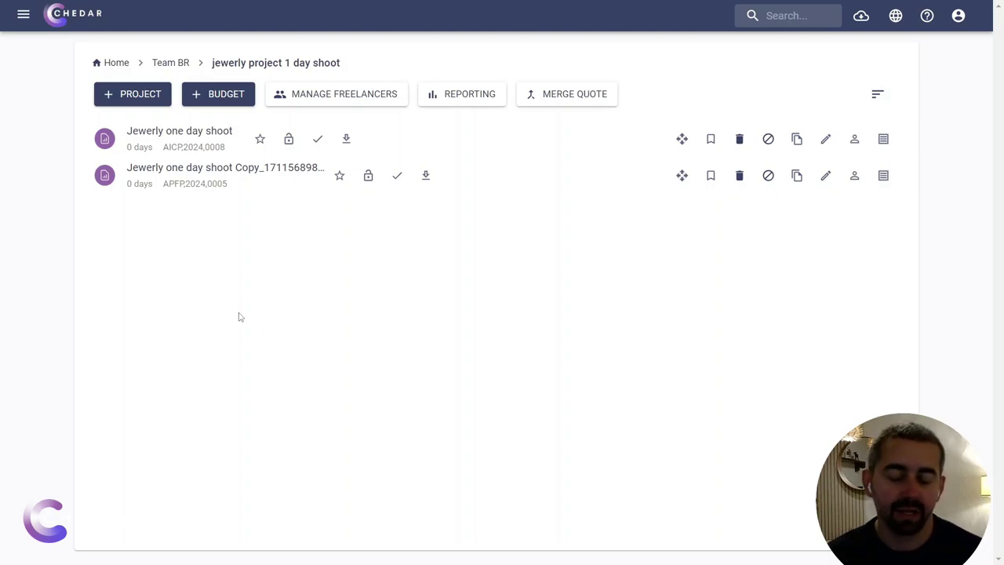
{"action": "left_click", "coordinate": [396, 176]}
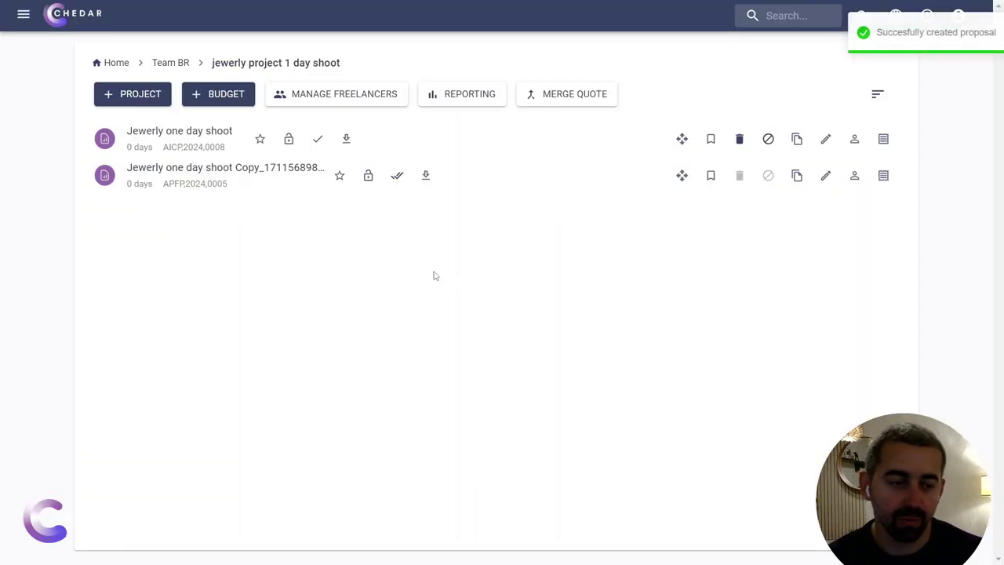
{"action": "left_click", "coordinate": [24, 15]}
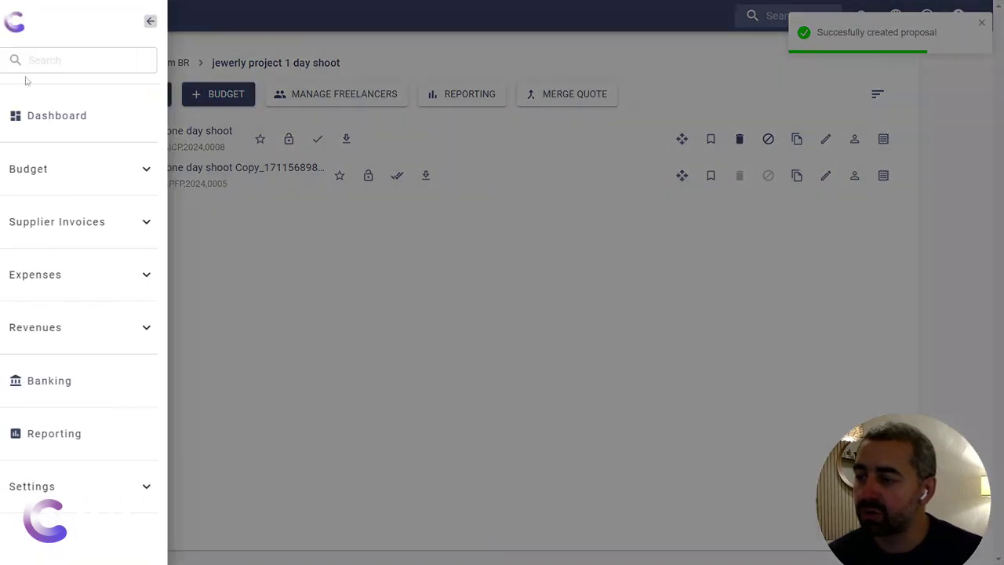
{"action": "left_click", "coordinate": [71, 333]}
{"action": "left_click", "coordinate": [78, 389]}
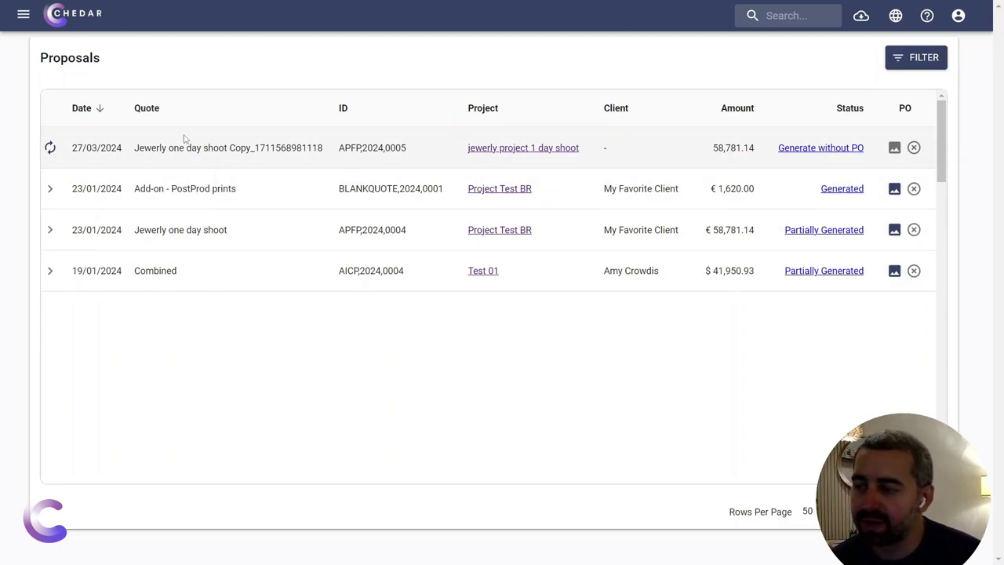
- Generate the proposal without PO for client Uncut Gem and its contact, with 2 invoices
{"action": "left_click", "coordinate": [821, 149]}
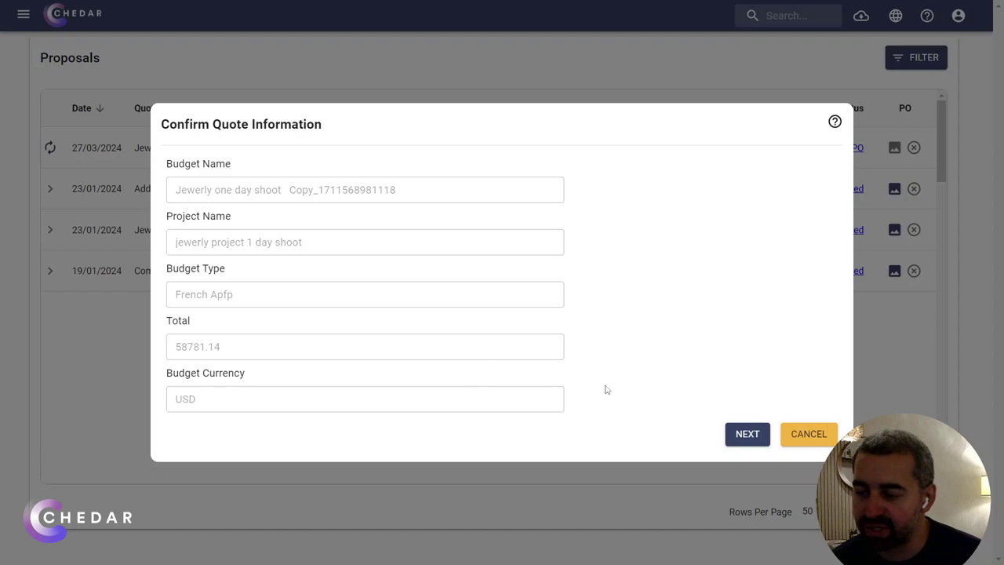
{"action": "left_click", "coordinate": [730, 436]}
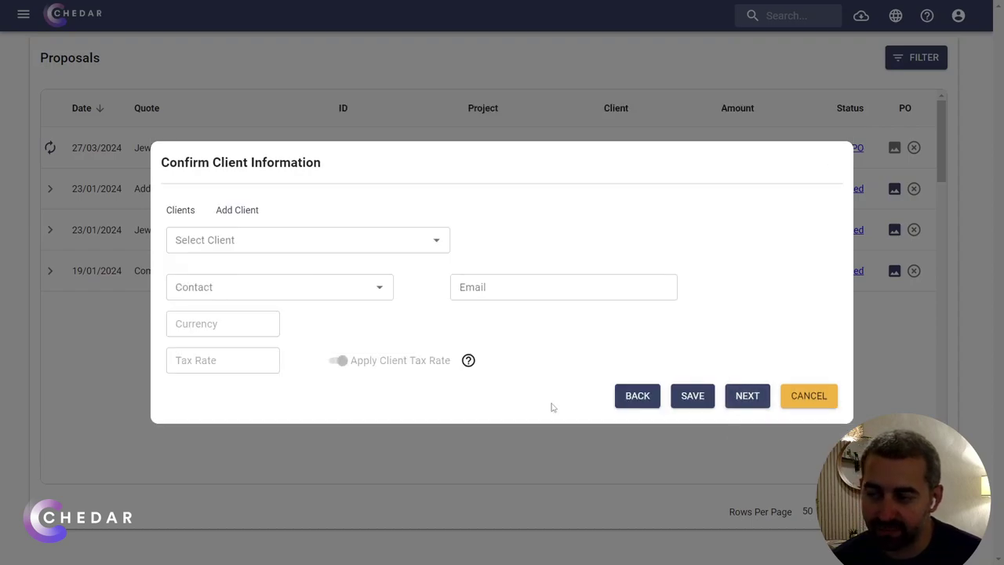
{"action": "left_click", "coordinate": [228, 240]}
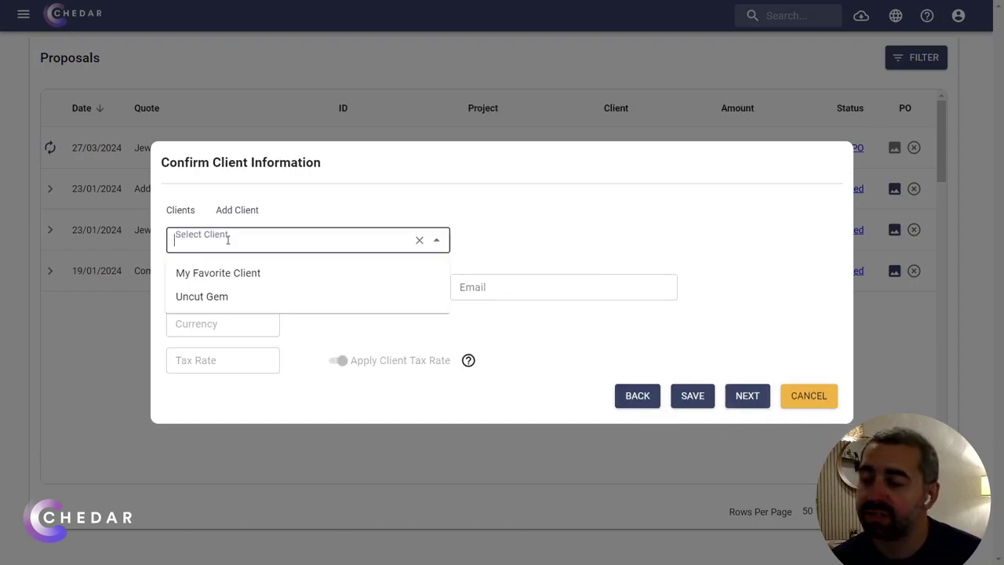
{"action": "left_click", "coordinate": [226, 298]}
{"action": "left_click", "coordinate": [220, 287]}
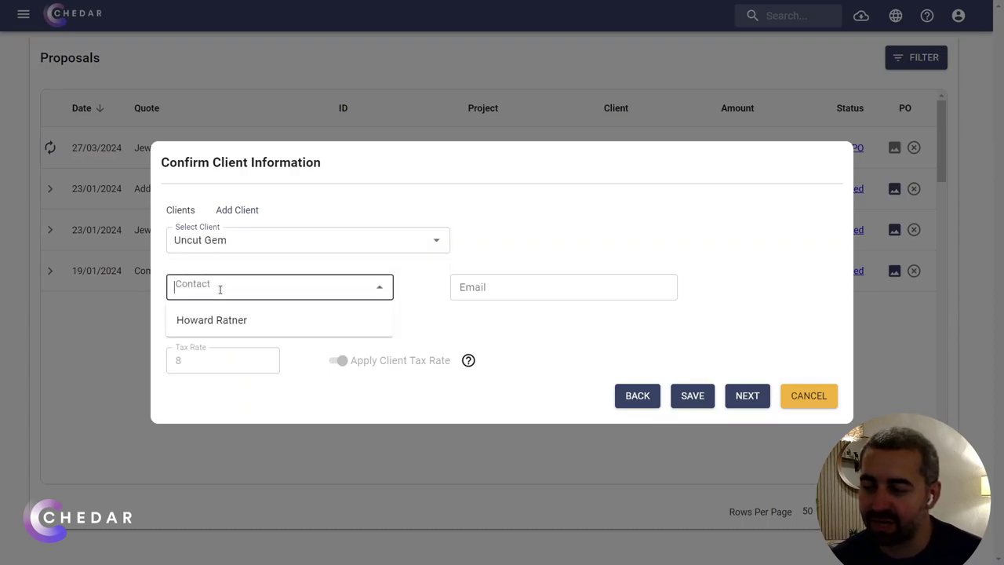
{"action": "left_click", "coordinate": [231, 321]}
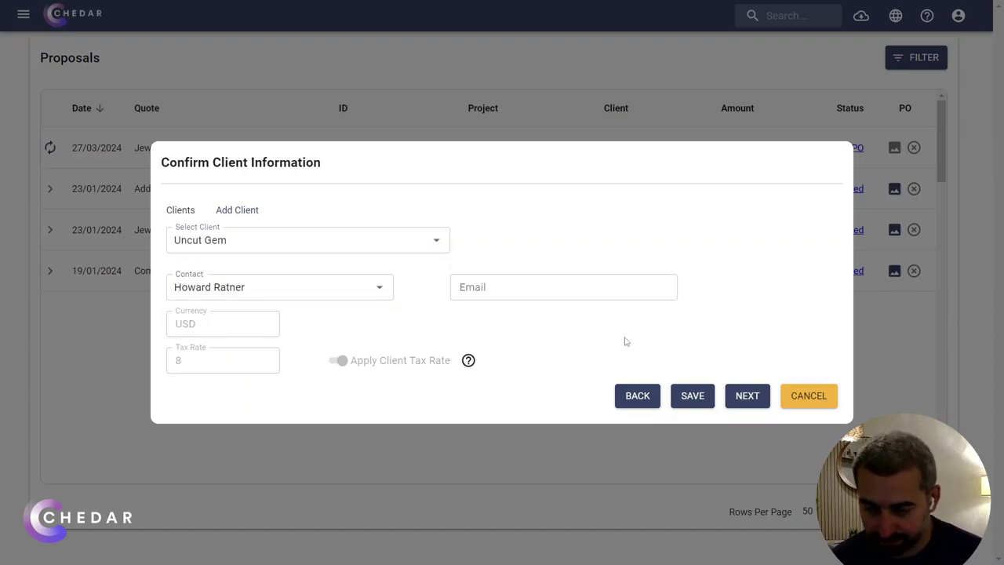
{"action": "left_click", "coordinate": [757, 396]}
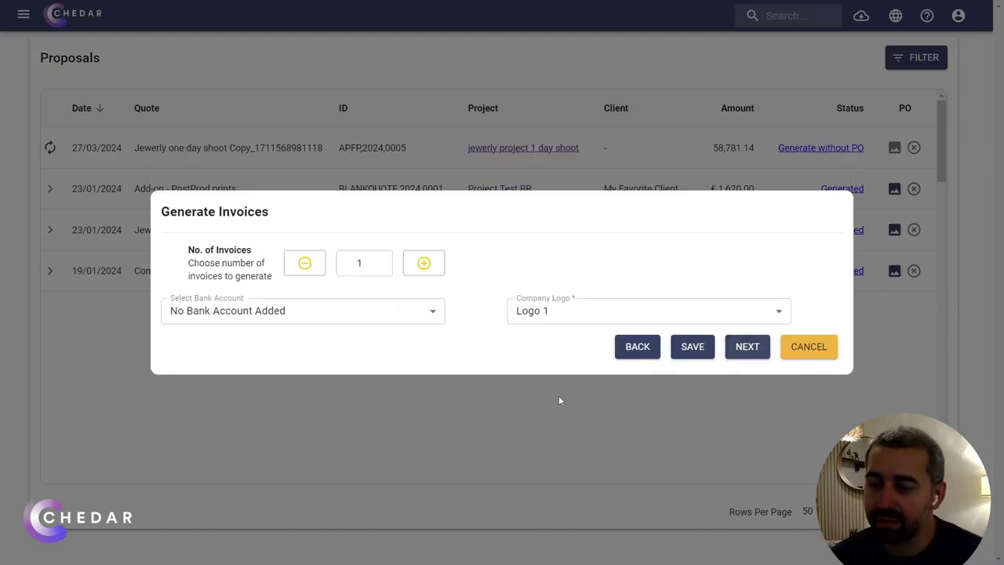
{"action": "left_click", "coordinate": [424, 263]}
- Split the two invoices by percentage, giving the first 60 % (35,268.68)
{"action": "left_click", "coordinate": [745, 347]}
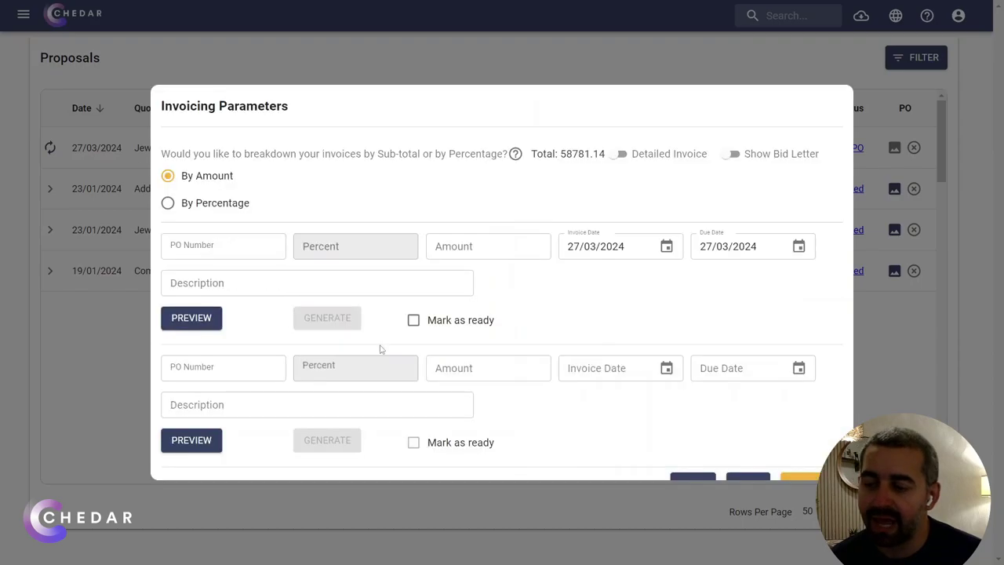
{"action": "scroll", "coordinate": [288, 289], "scroll_direction": "down", "scroll_amount": 1}
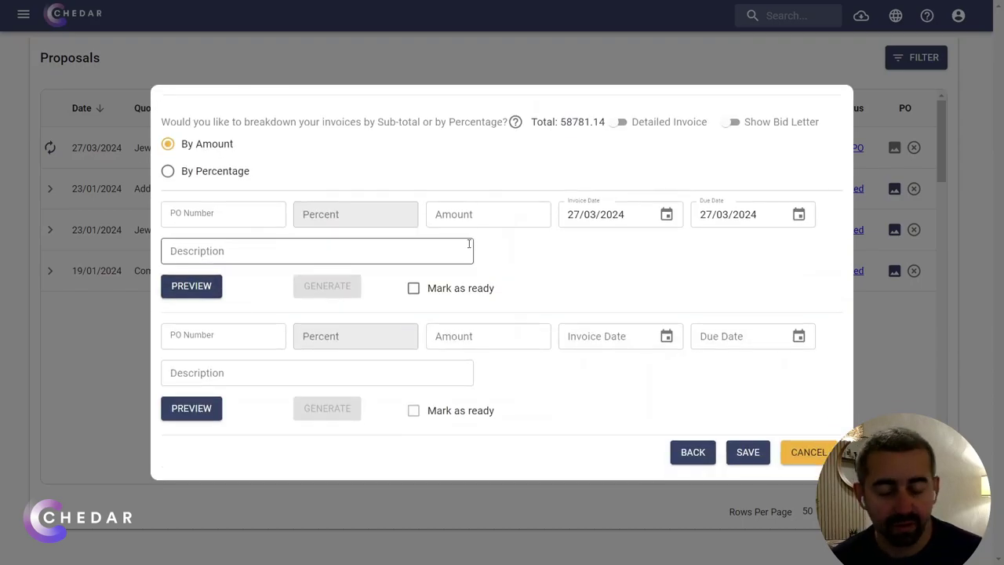
{"action": "left_click", "coordinate": [213, 172]}
{"action": "left_click", "coordinate": [330, 218]}
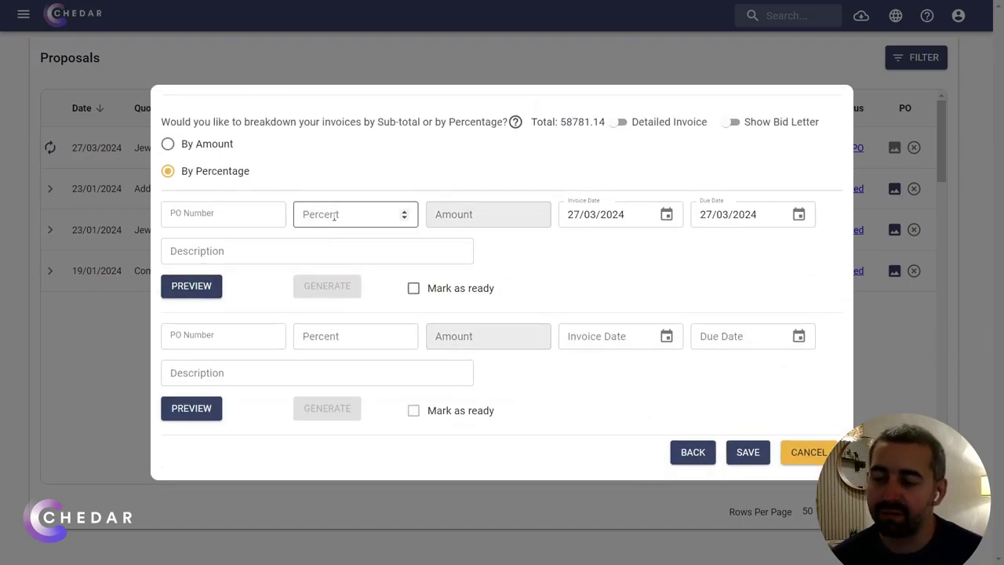
{"action": "type", "text": "60"}
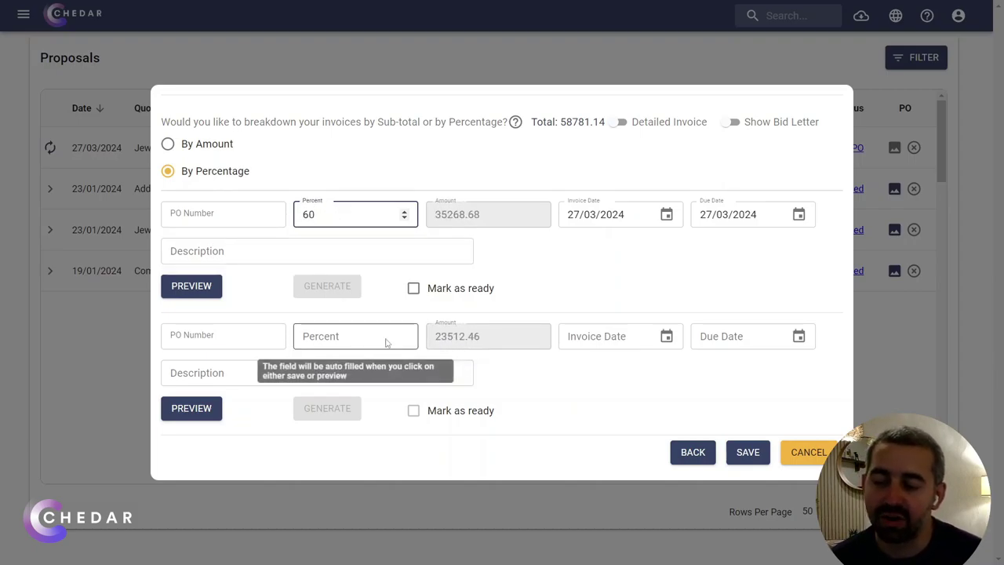
- Preview the 60 % invoice PDF and close it
{"action": "left_click", "coordinate": [198, 287]}
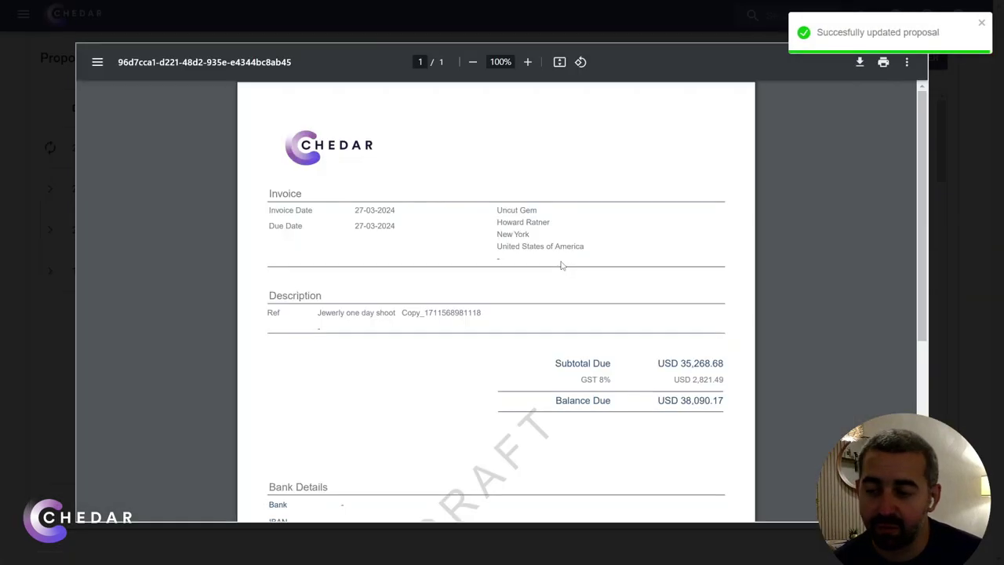
{"action": "scroll", "coordinate": [532, 295], "scroll_direction": "down", "scroll_amount": 2}
{"action": "left_click_drag", "start_coordinate": [410, 423], "coordinate": [528, 291]}
{"action": "scroll", "coordinate": [447, 369], "scroll_direction": "up", "scroll_amount": 2}
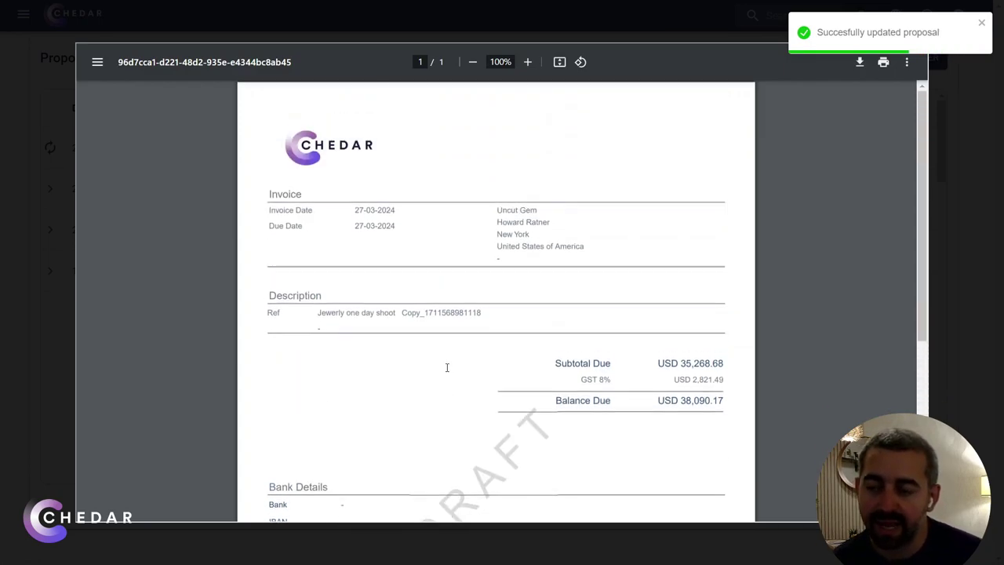
{"action": "left_click", "coordinate": [958, 327]}
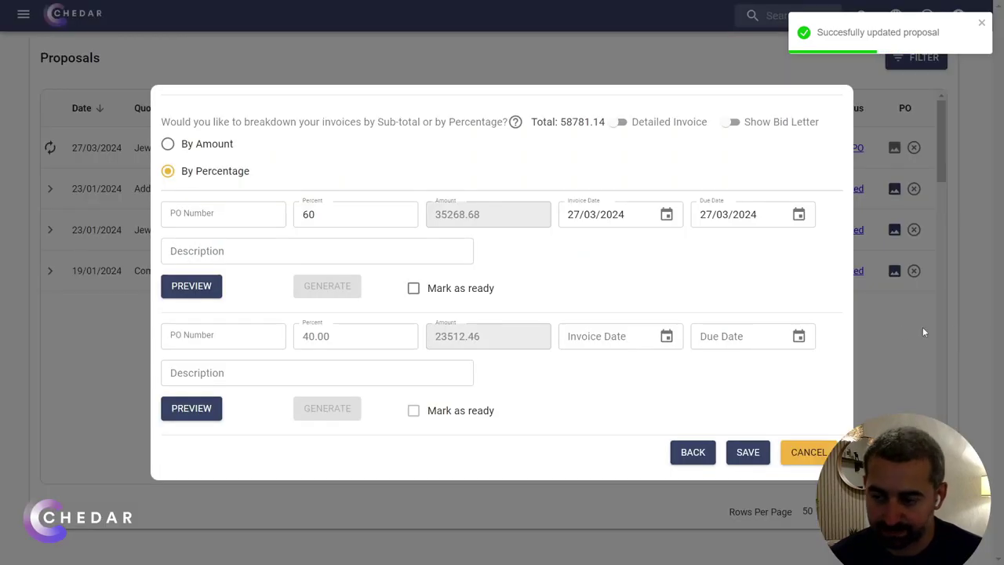
- Mark the 60 % invoice ready, generate and download it, then save the invoice breakdown
{"action": "left_click", "coordinate": [436, 292]}
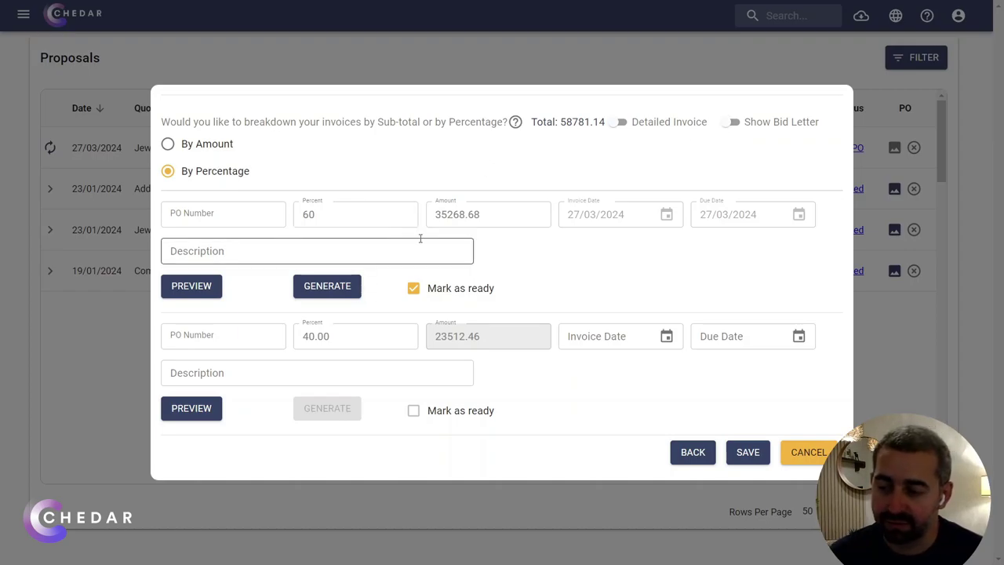
{"action": "left_click", "coordinate": [337, 287]}
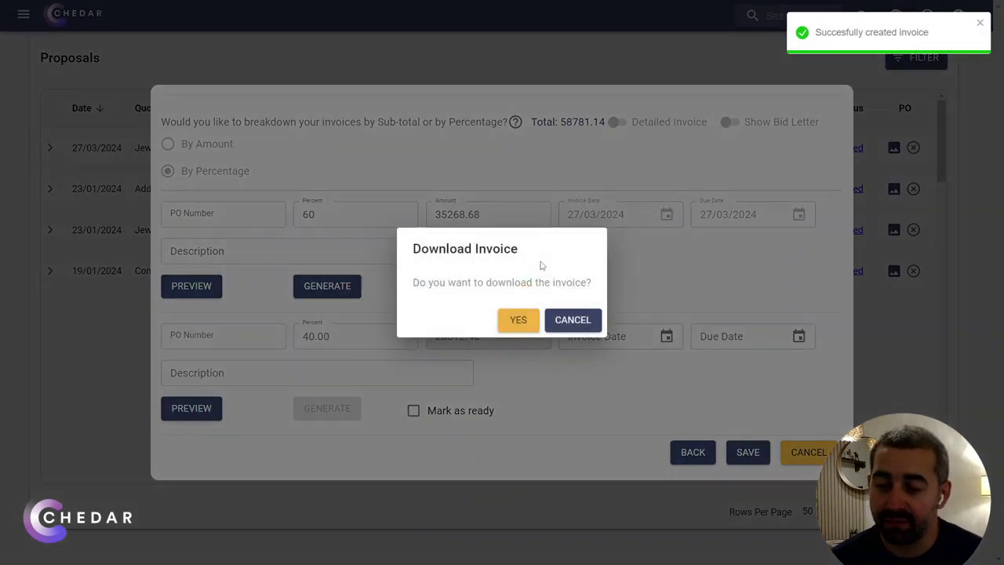
{"action": "left_click", "coordinate": [518, 320]}
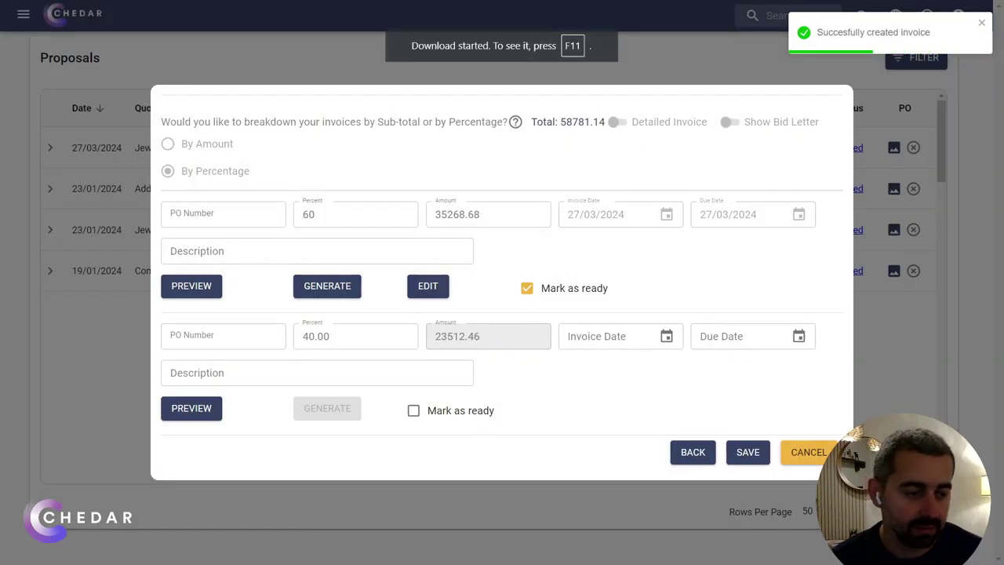
{"action": "left_click", "coordinate": [749, 456]}
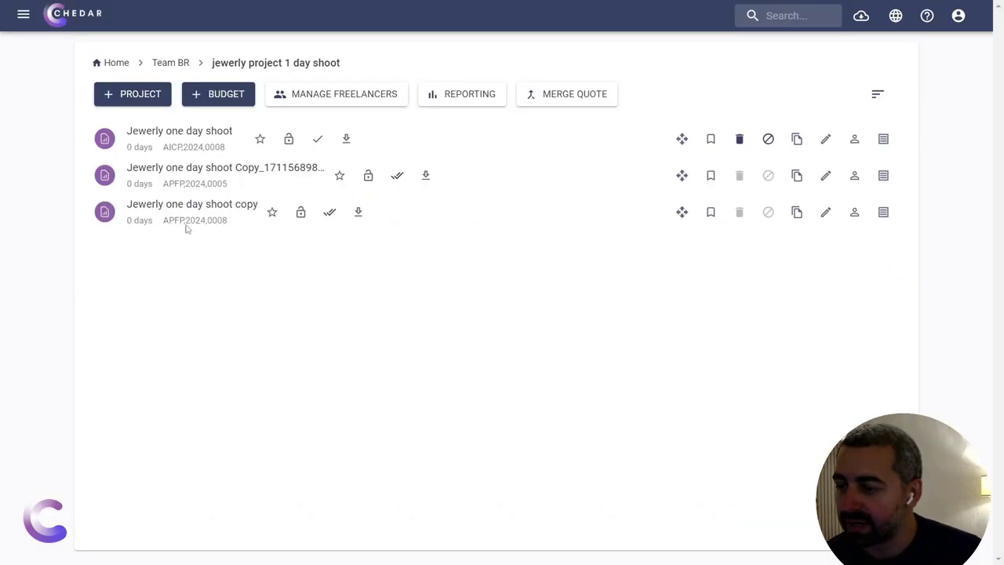
- Open 'Jewerly one day shoot copy', add provisional columns, and open the PROV. VALUE options
{"action": "left_click", "coordinate": [186, 226]}
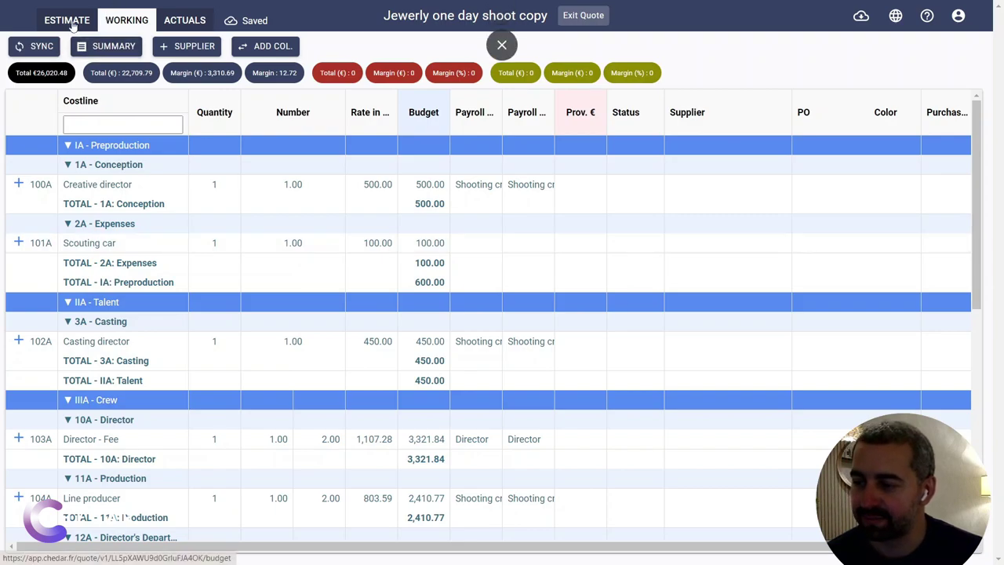
{"action": "left_click", "coordinate": [265, 47]}
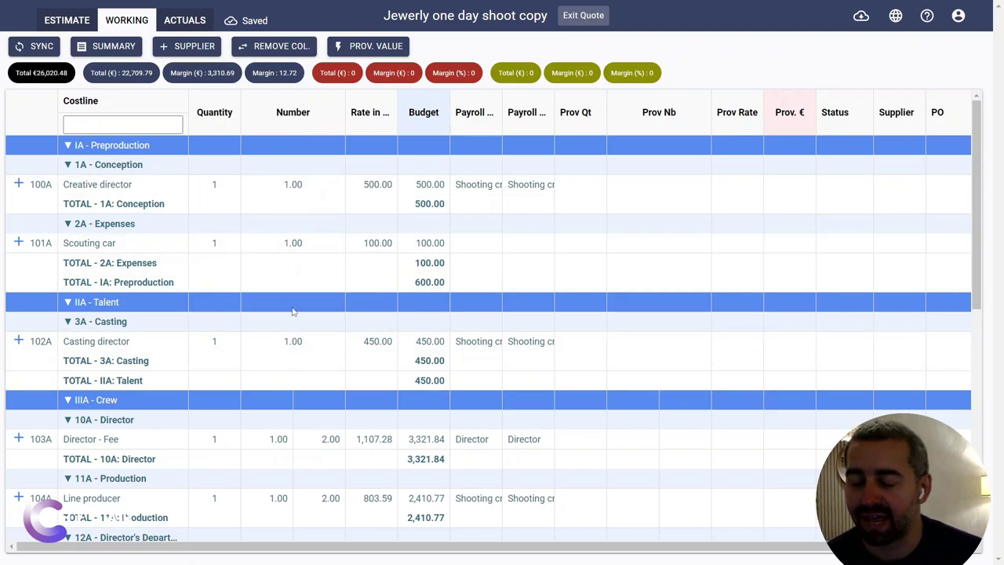
{"action": "left_click", "coordinate": [390, 47]}
- Fill all provisional values from the budget, then set Director - Fee Prov Nb to 1
{"action": "left_click", "coordinate": [379, 110]}
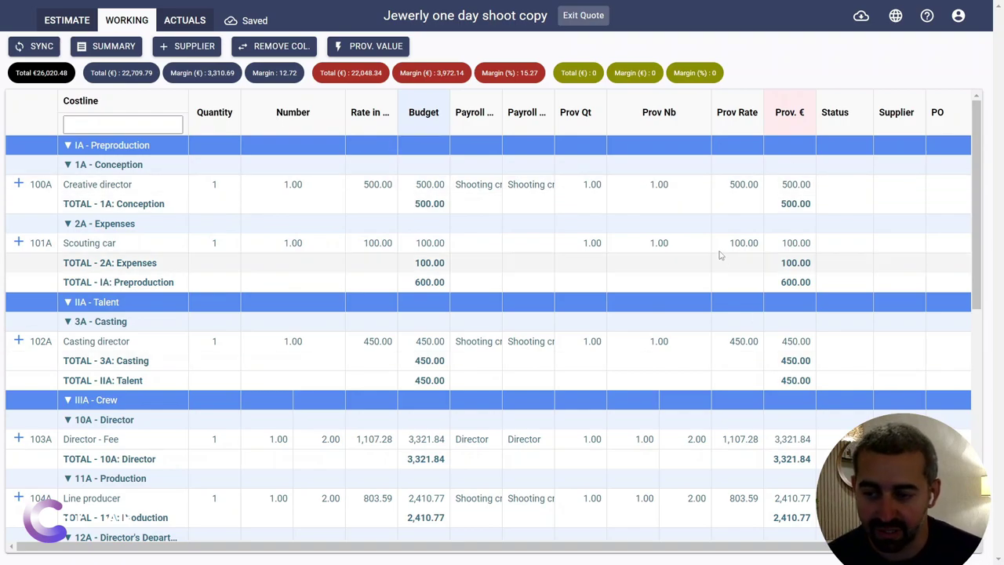
{"action": "scroll", "coordinate": [709, 321], "scroll_direction": "down", "scroll_amount": 3}
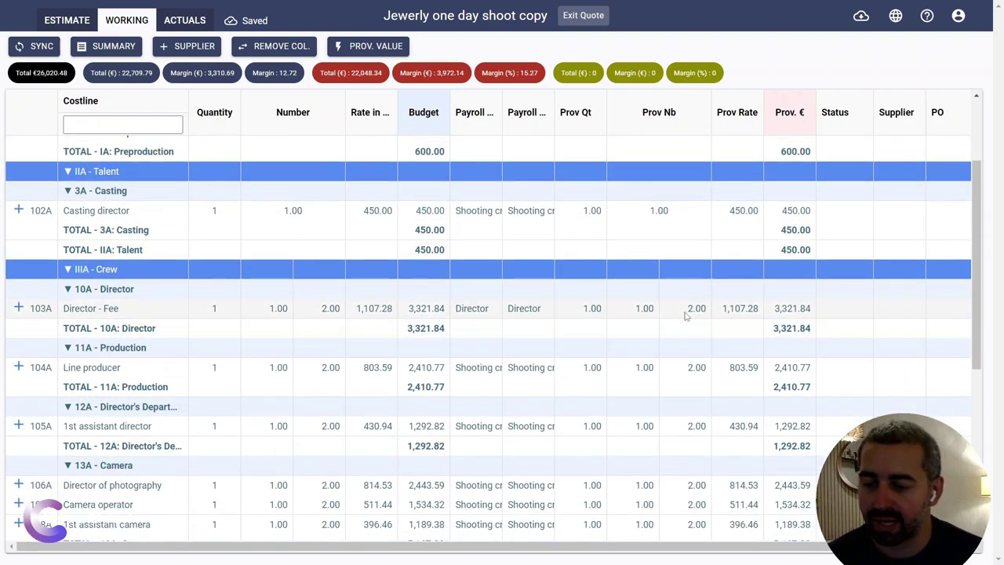
{"action": "type", "text": "1"}
{"action": "key", "text": "Tab"}
{"action": "key", "text": "Left"}
- Set the Line producer Prov Nb to 1, bringing its provisional value to 1,607.18
{"action": "key", "text": "Down"}
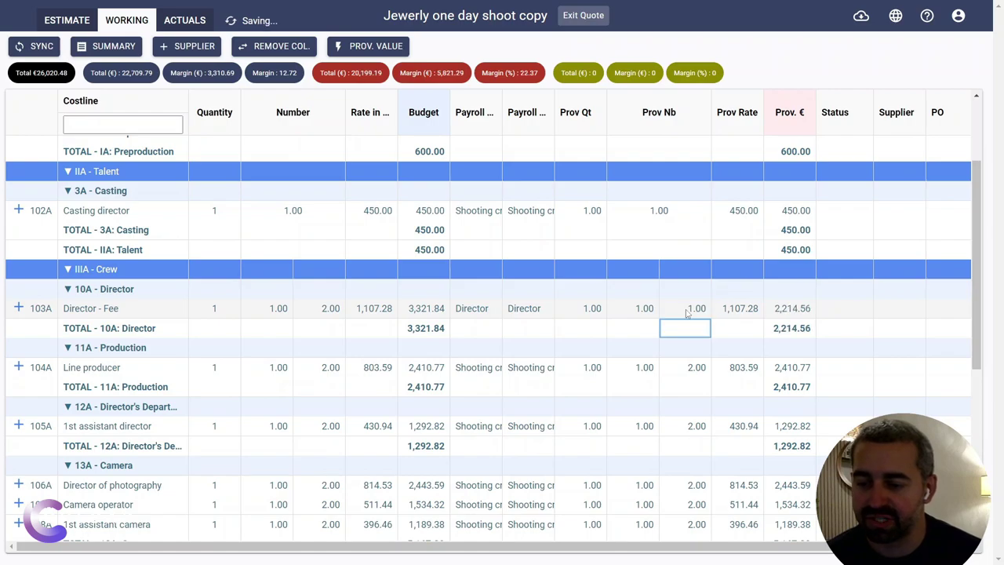
{"action": "key", "text": "Down"}
{"action": "key", "text": "Down"}
{"action": "type", "text": "1"}
{"action": "key", "text": "Tab"}
{"action": "key", "text": "Left"}
{"action": "key", "text": "Up"}
{"action": "key", "text": "Up"}
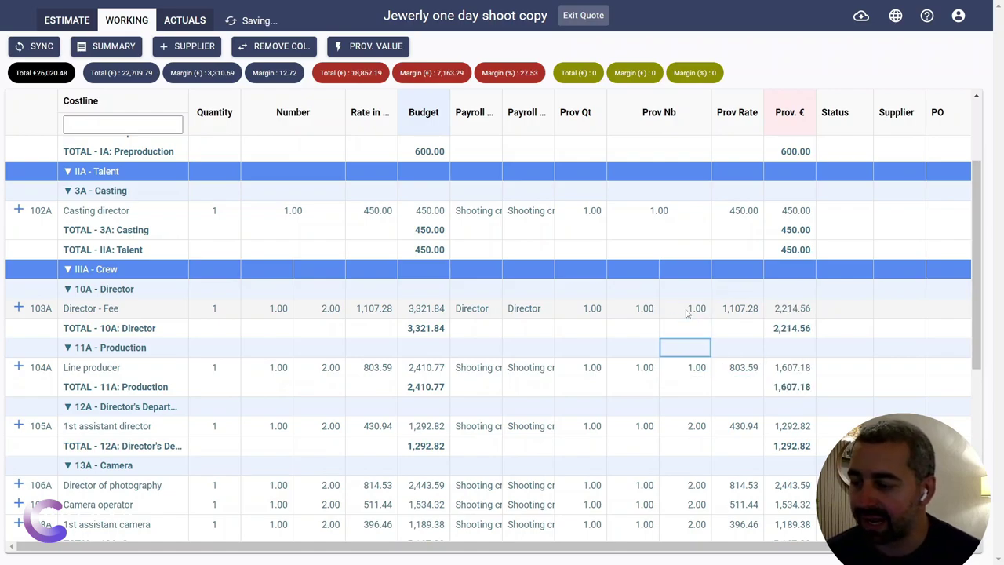
{"action": "left_click_drag", "start_coordinate": [628, 546], "coordinate": [746, 547]}
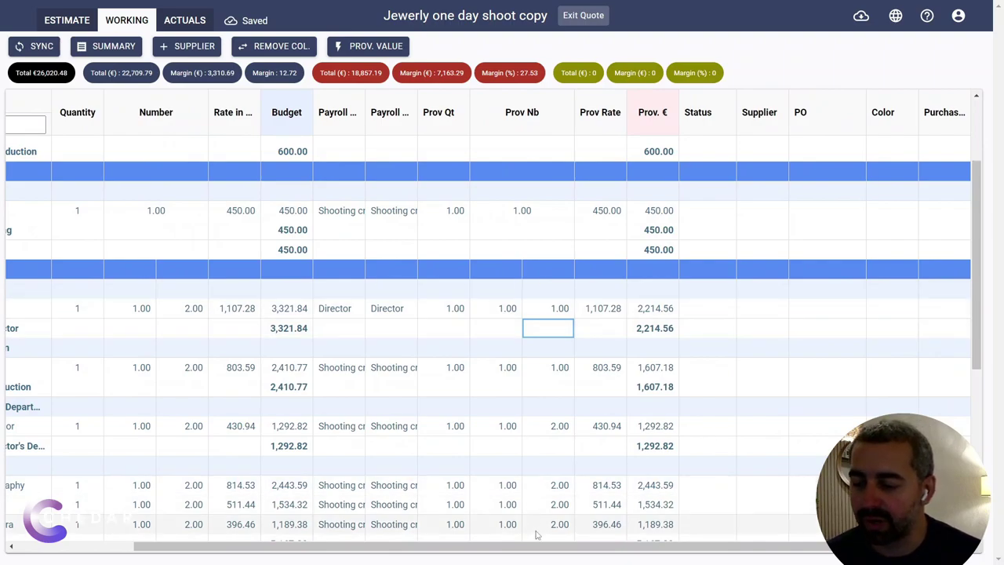
{"action": "left_click_drag", "start_coordinate": [506, 554], "coordinate": [460, 551]}
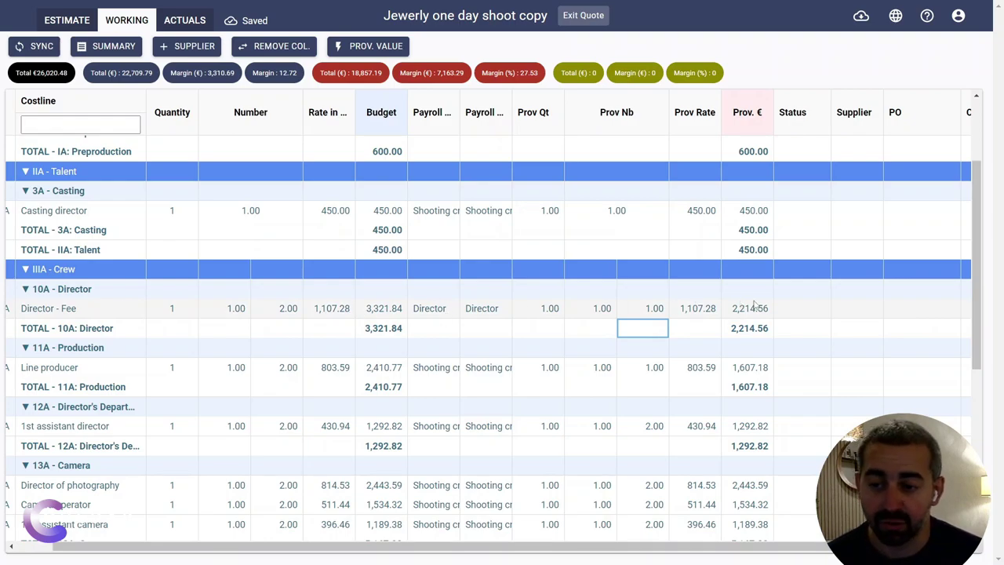
- Assign the Director - Jewerly supplier to Director - Fee and preview its draft purchase order
{"action": "left_click", "coordinate": [852, 307]}
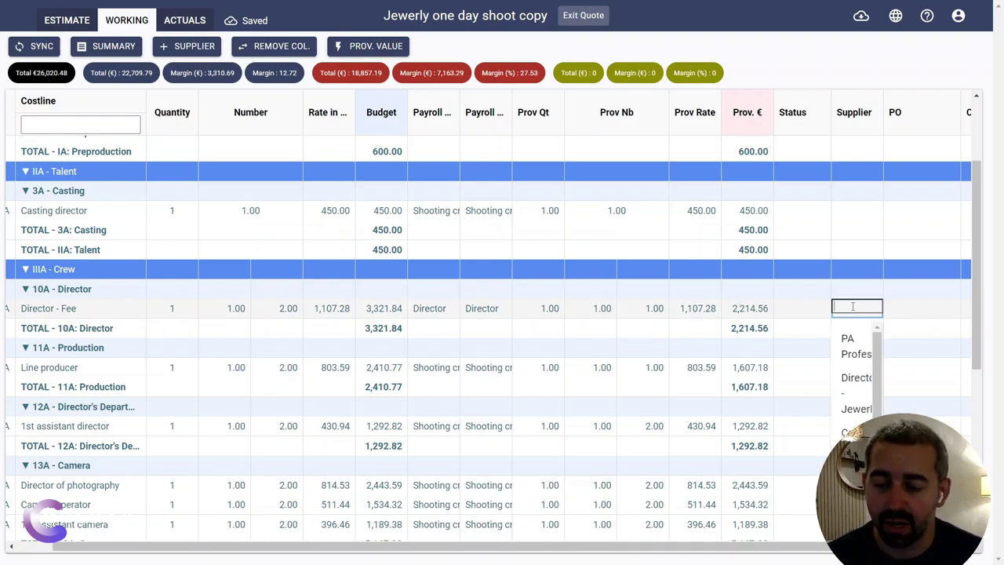
{"action": "left_click", "coordinate": [847, 389]}
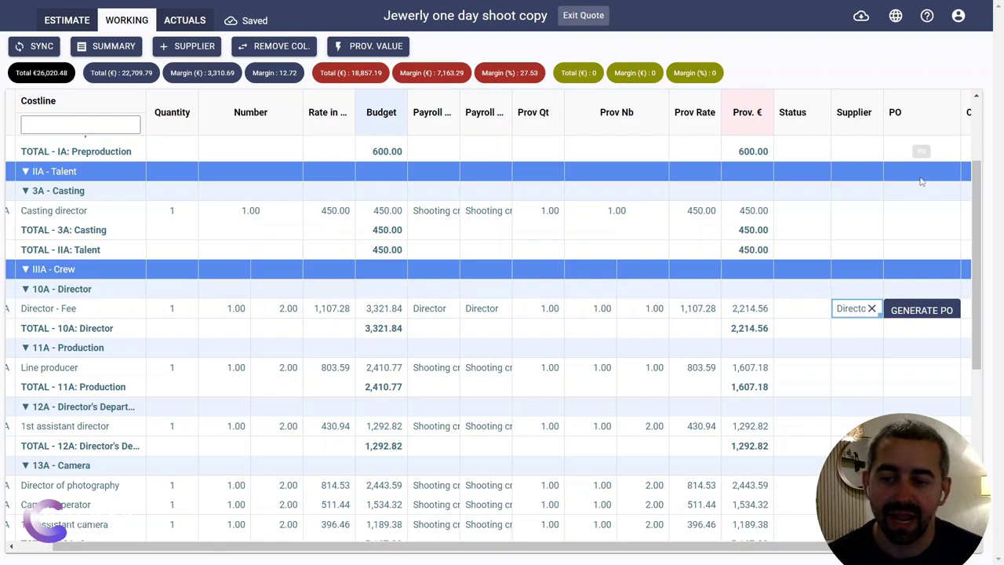
{"action": "left_click", "coordinate": [920, 310]}
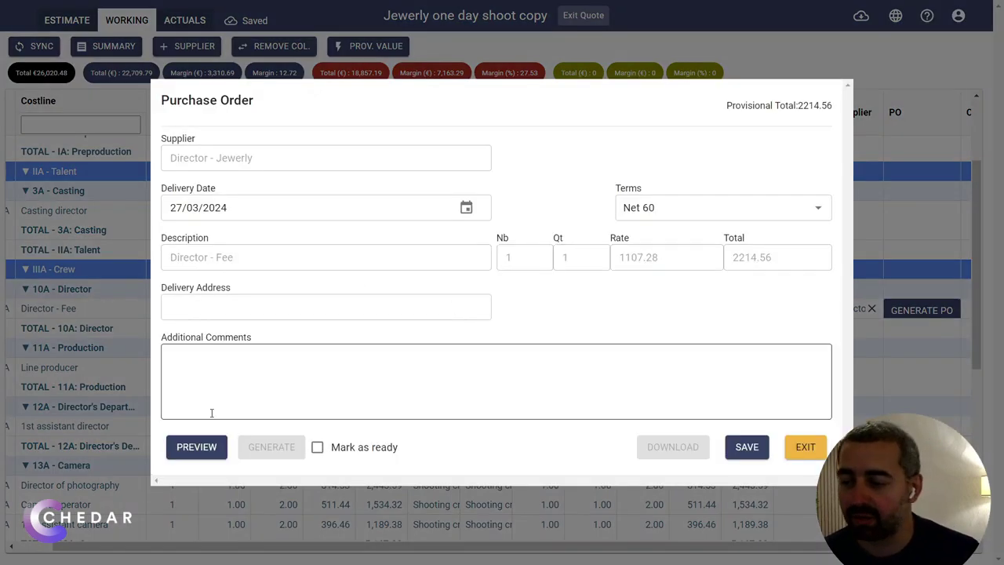
{"action": "left_click", "coordinate": [197, 446]}
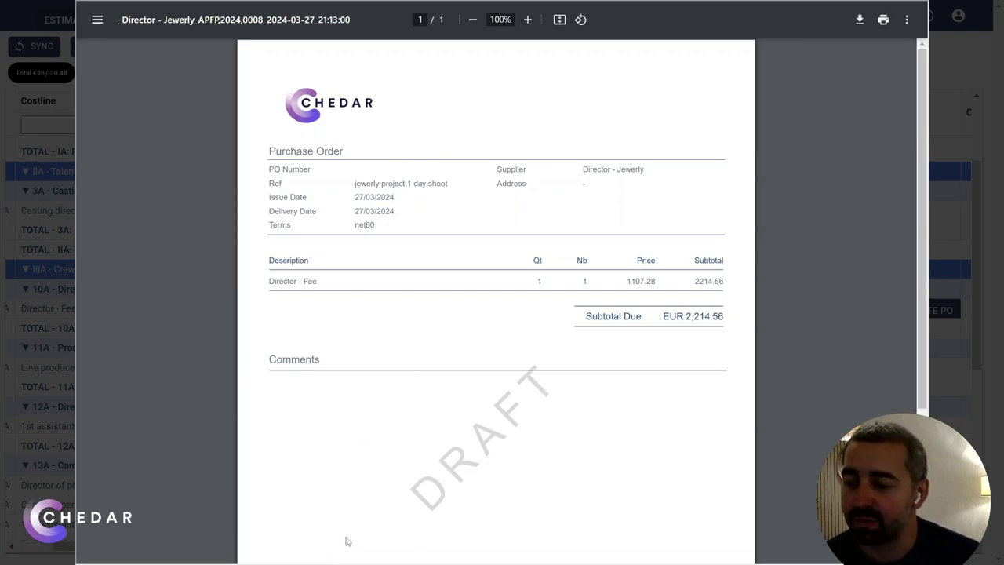
- Mark the 2,214.56 purchase order as ready and generate it
{"action": "left_click_drag", "start_coordinate": [435, 476], "coordinate": [560, 370]}
{"action": "left_click", "coordinate": [393, 190]}
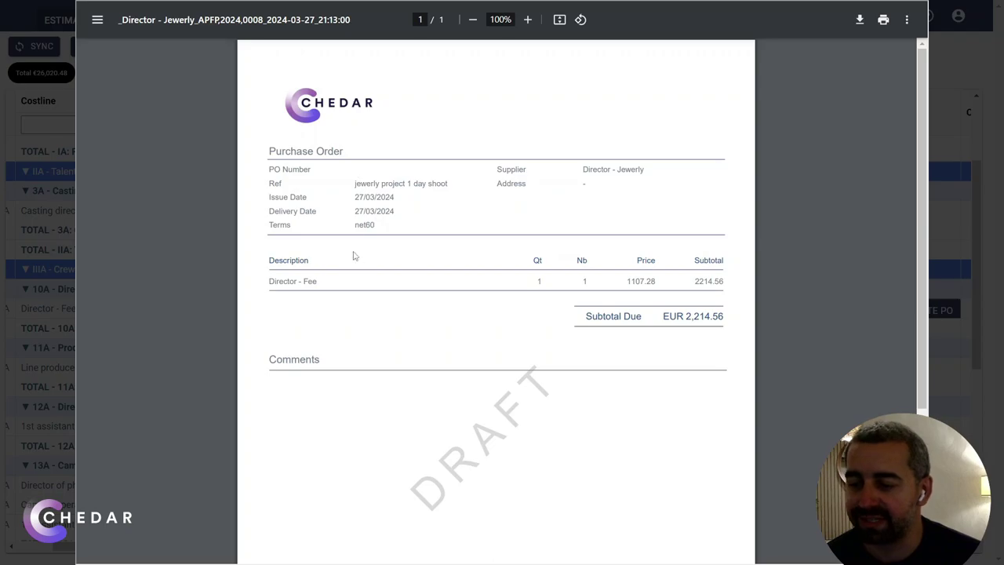
{"action": "left_click_drag", "start_coordinate": [269, 280], "coordinate": [333, 280]}
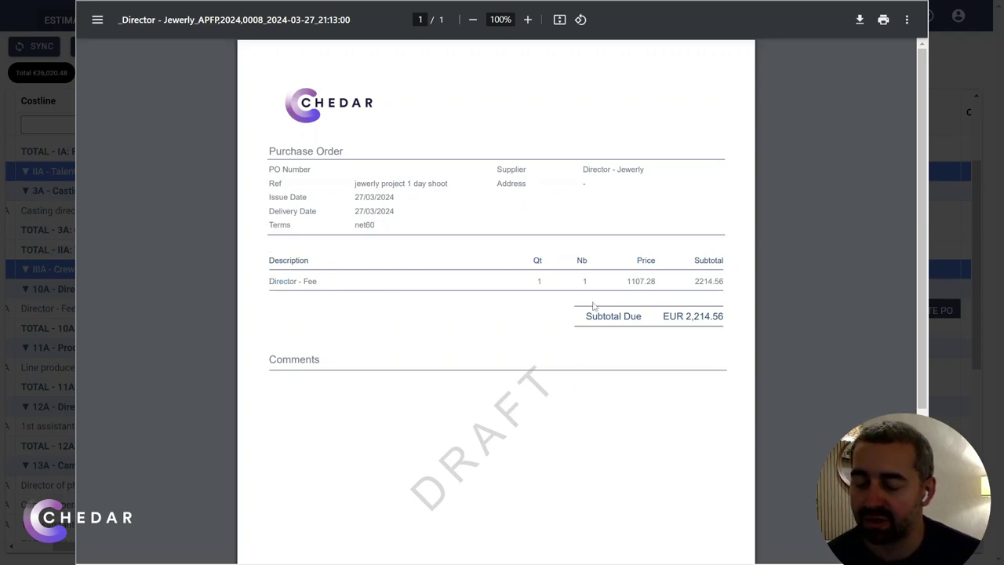
{"action": "left_click", "coordinate": [928, 282]}
{"action": "left_click", "coordinate": [335, 451]}
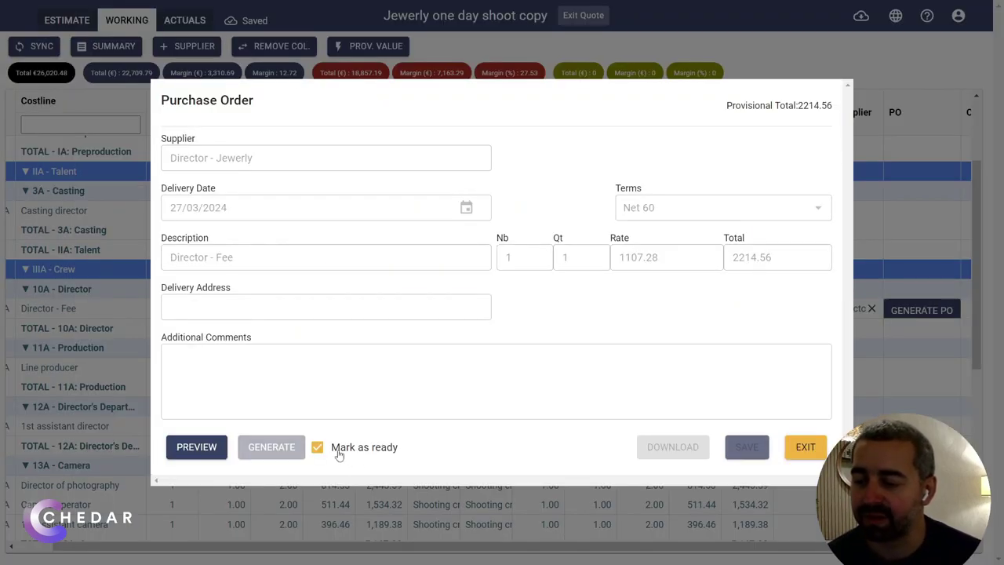
{"action": "left_click", "coordinate": [266, 454]}
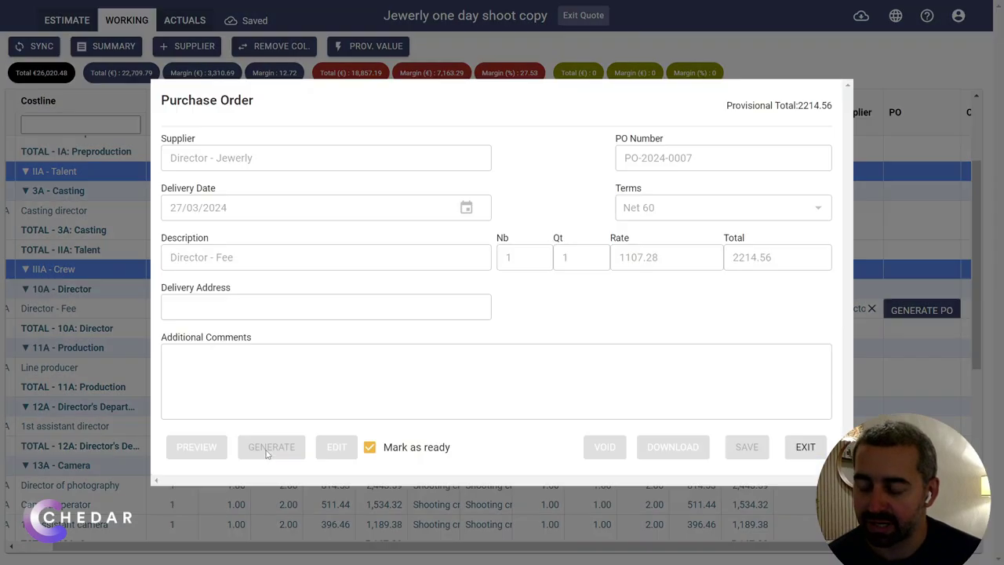
{"action": "left_click", "coordinate": [805, 446]}
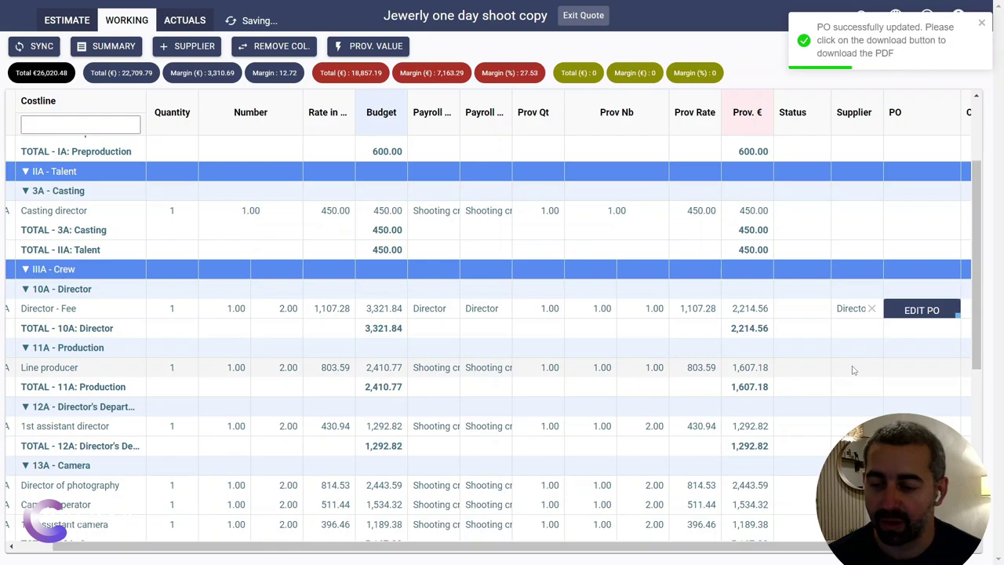
- Assign the camera supplier to the Line producer line
{"action": "scroll", "coordinate": [855, 325], "scroll_direction": "down", "scroll_amount": 1}
{"action": "left_click", "coordinate": [857, 302]}
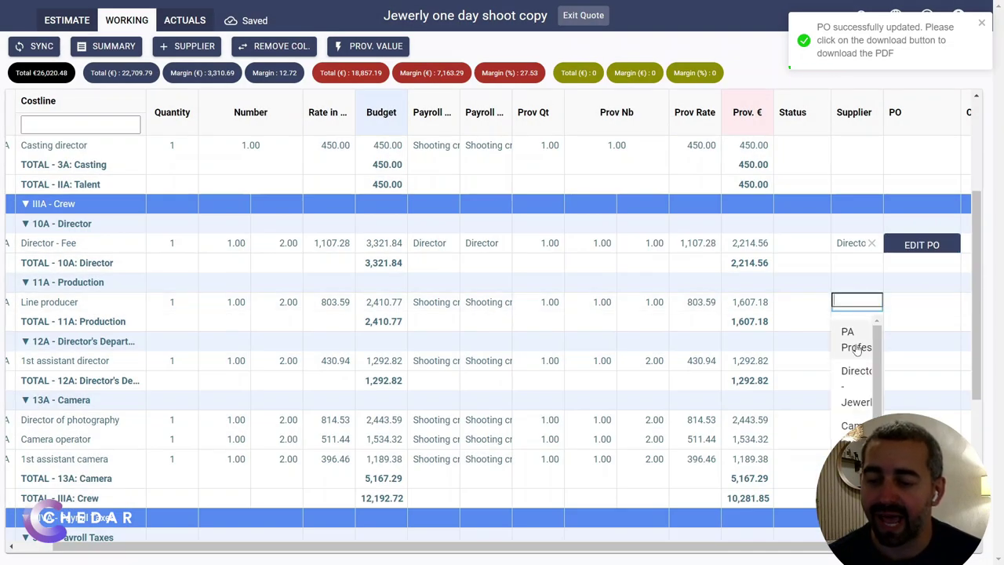
{"action": "left_click", "coordinate": [851, 425]}
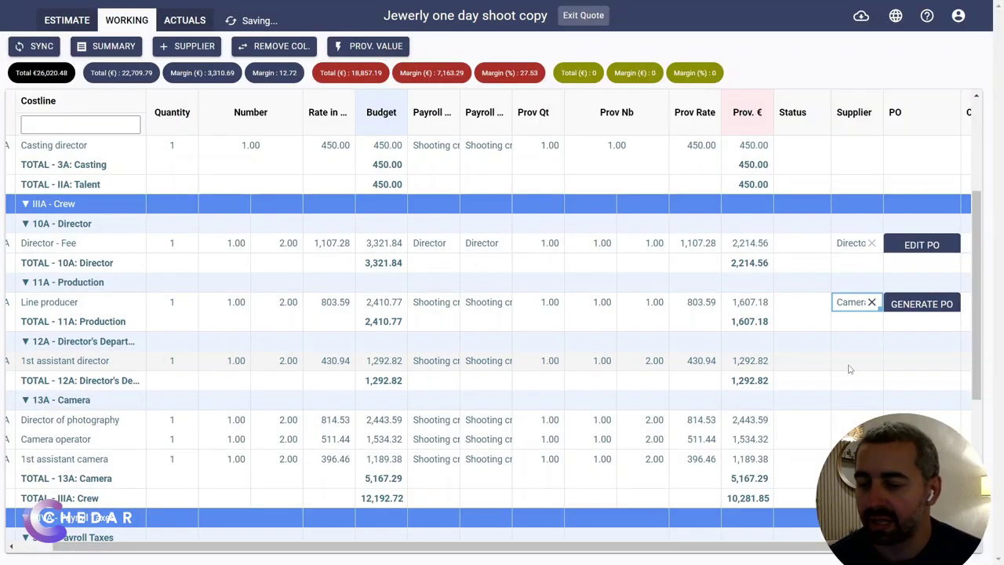
- Assign the print supplier to 1st assistant director and exit back to the project's budgets
{"action": "left_click", "coordinate": [849, 365]}
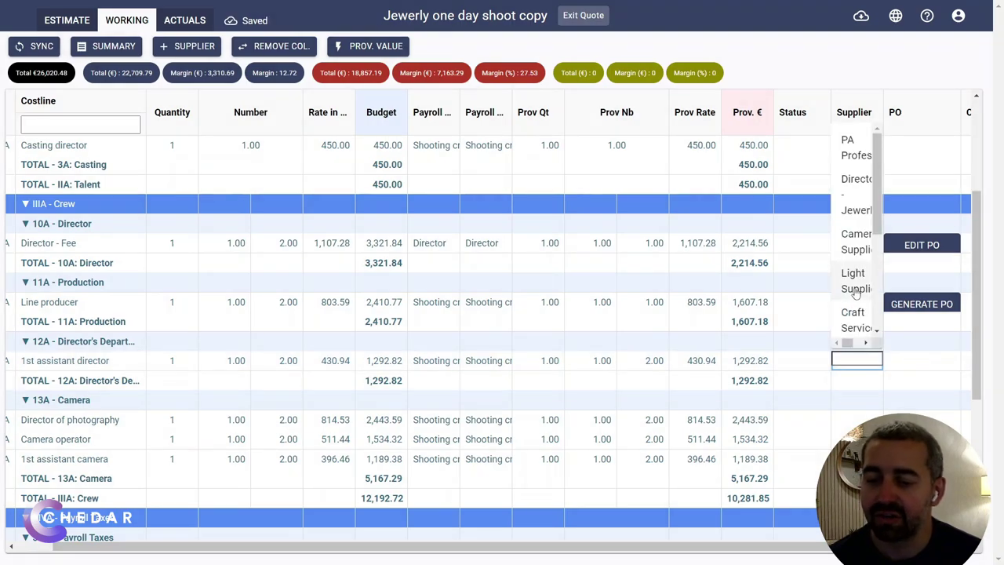
{"action": "scroll", "coordinate": [856, 289], "scroll_direction": "down", "scroll_amount": 2}
{"action": "left_click", "coordinate": [854, 266]}
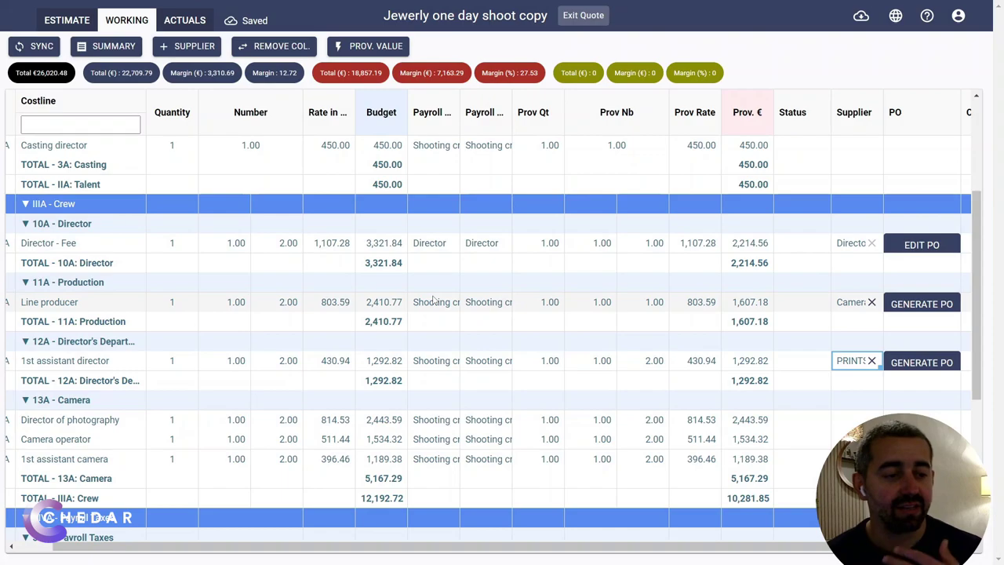
{"action": "scroll", "coordinate": [434, 299], "scroll_direction": "down", "scroll_amount": 2}
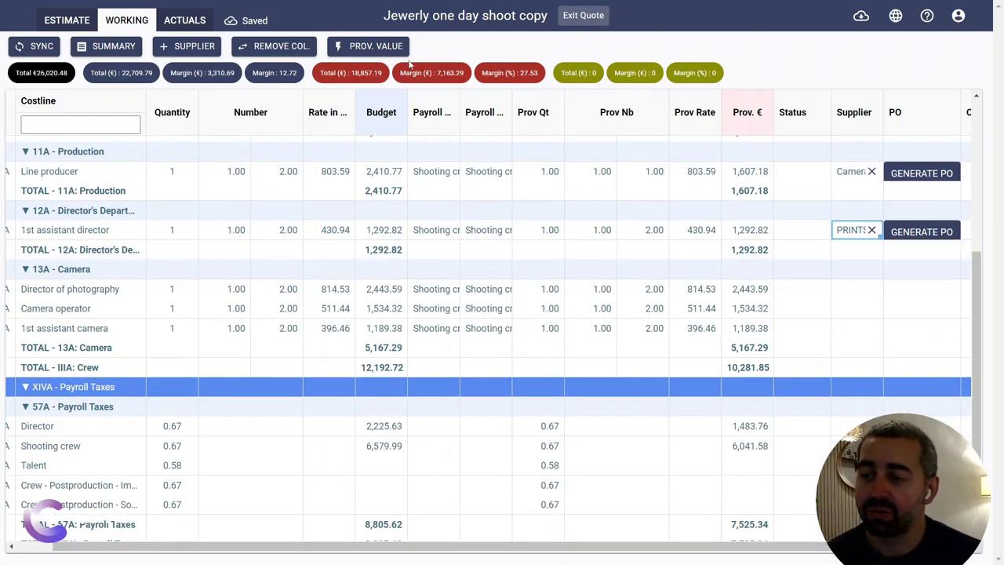
{"action": "left_click", "coordinate": [581, 16]}
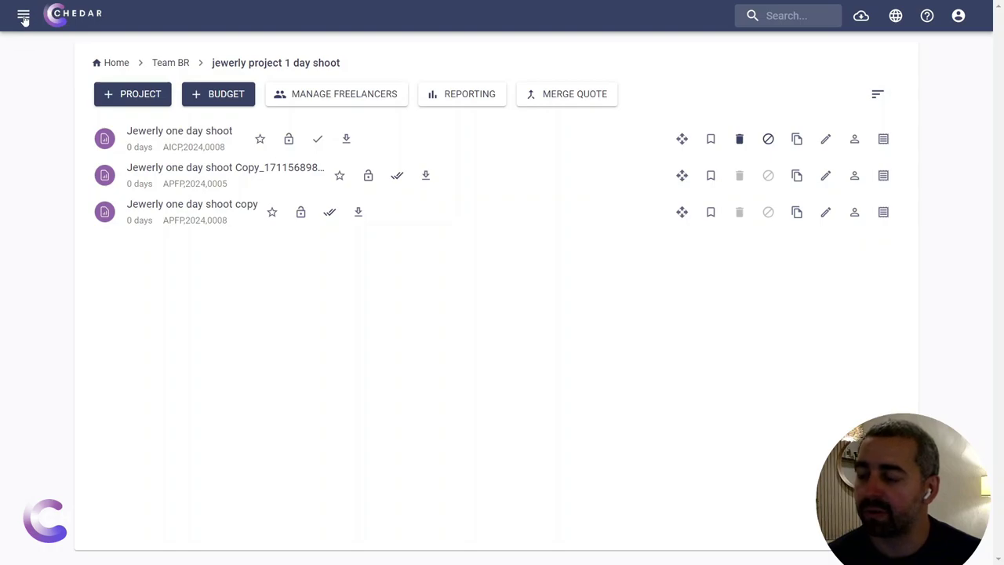
- Open the Expenses > Purchases & POs list
{"action": "left_click", "coordinate": [23, 14]}
{"action": "left_click", "coordinate": [54, 278]}
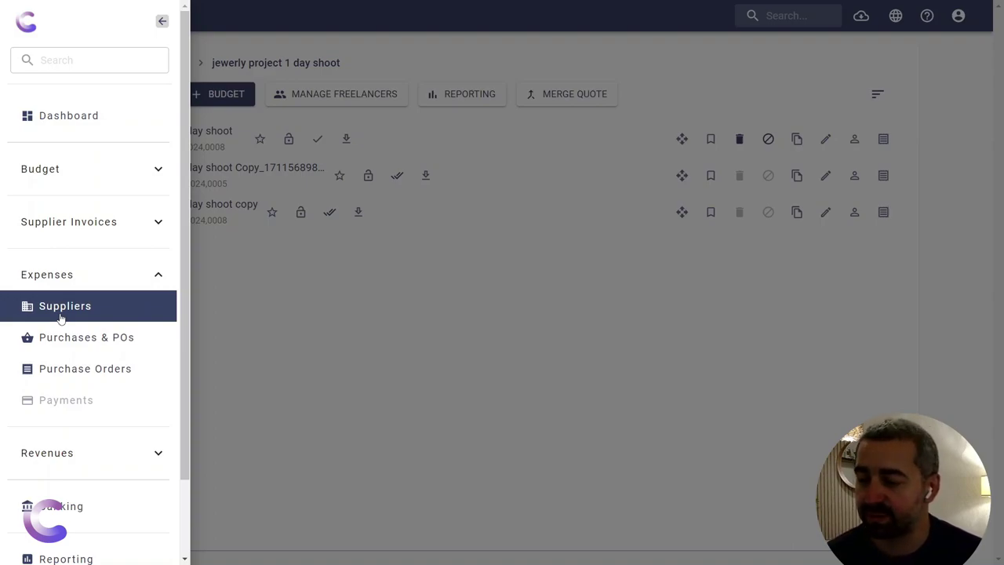
{"action": "left_click", "coordinate": [76, 338]}
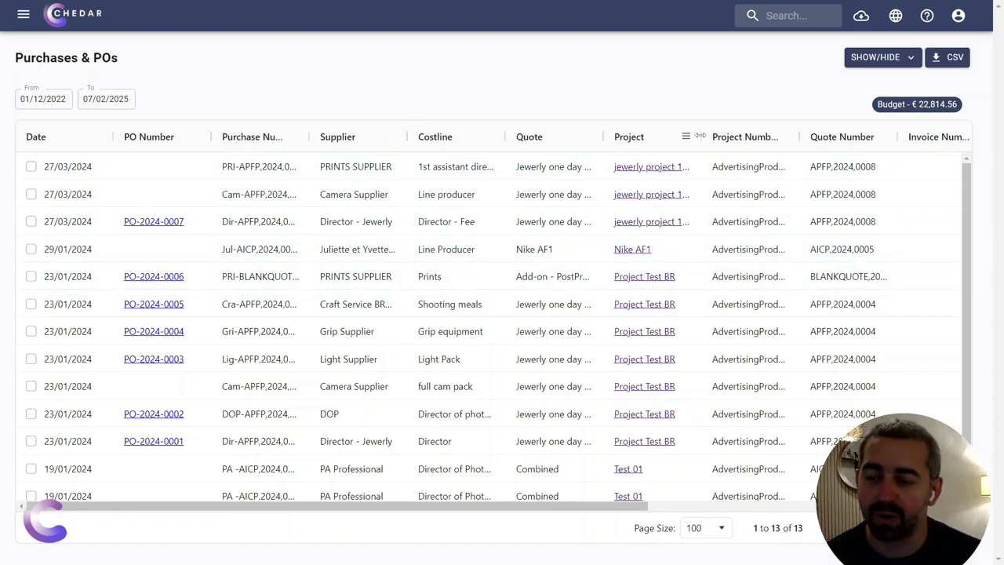
- Widen the Project column to show full names and check the PO-2024-0007 purchase row
{"action": "left_click_drag", "start_coordinate": [702, 138], "coordinate": [737, 139]}
{"action": "scroll", "coordinate": [721, 243], "scroll_direction": "down", "scroll_amount": 1}
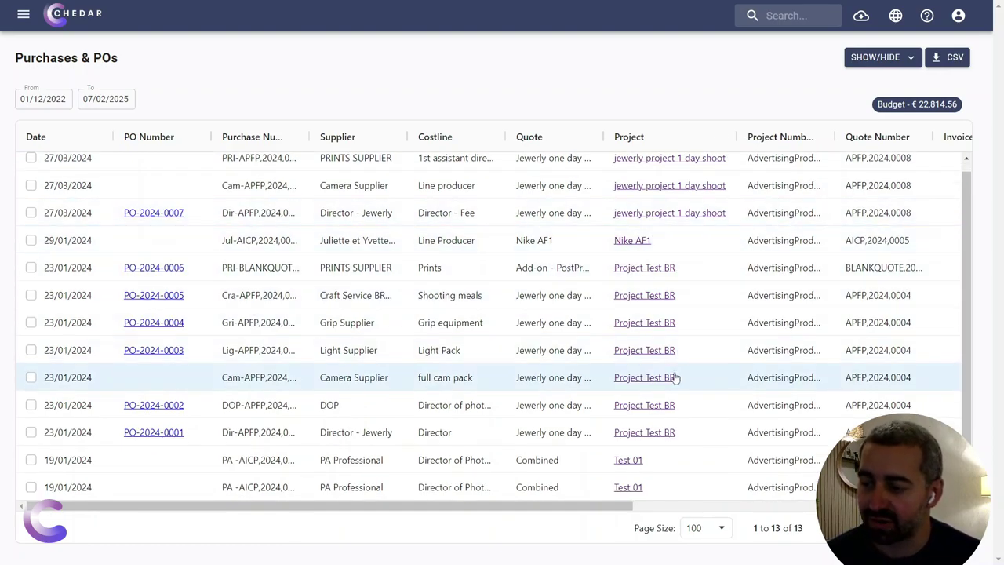
{"action": "scroll", "coordinate": [665, 333], "scroll_direction": "up", "scroll_amount": 1}
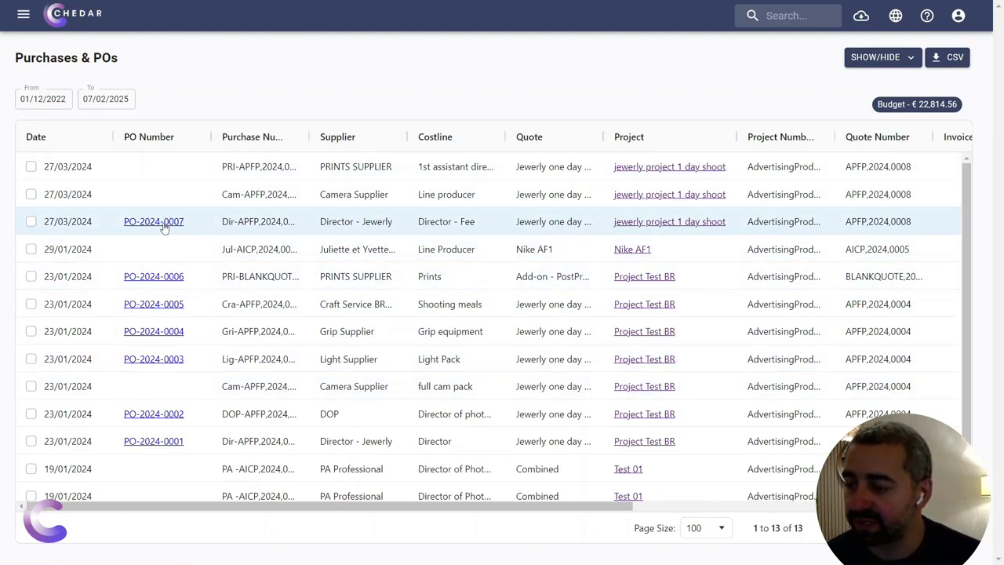
{"action": "left_click", "coordinate": [251, 226]}
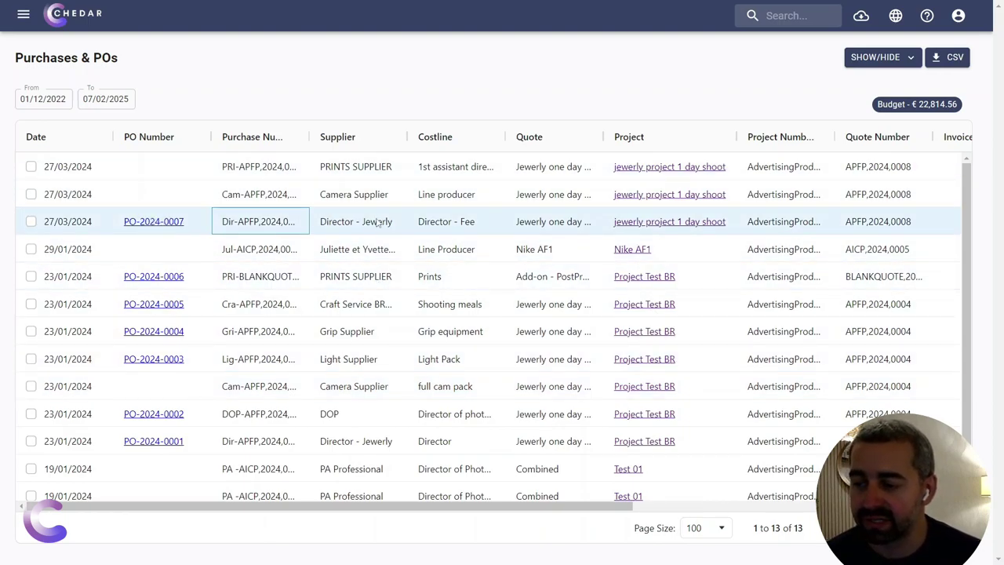
{"action": "left_click", "coordinate": [30, 222]}
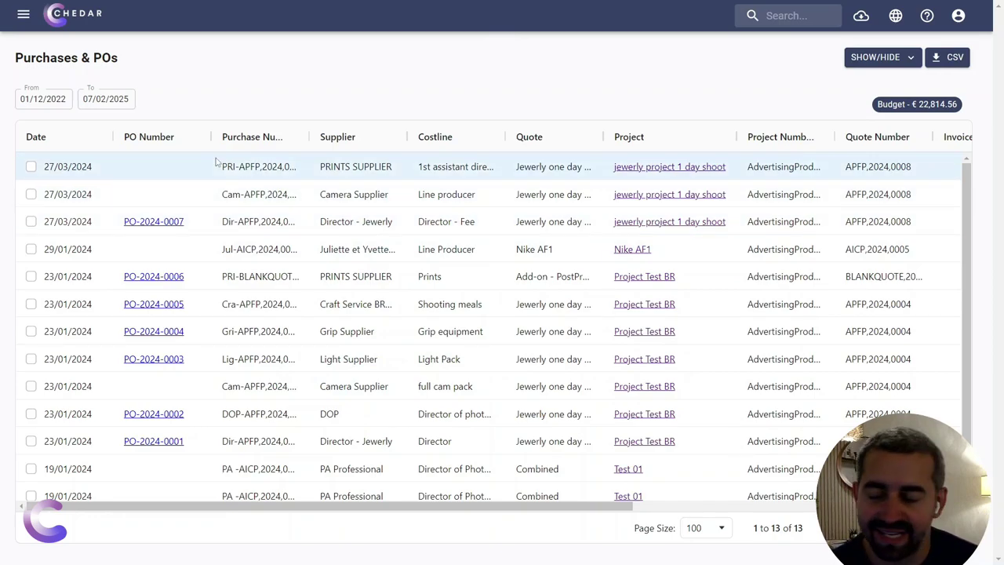
{"action": "left_click", "coordinate": [23, 17]}
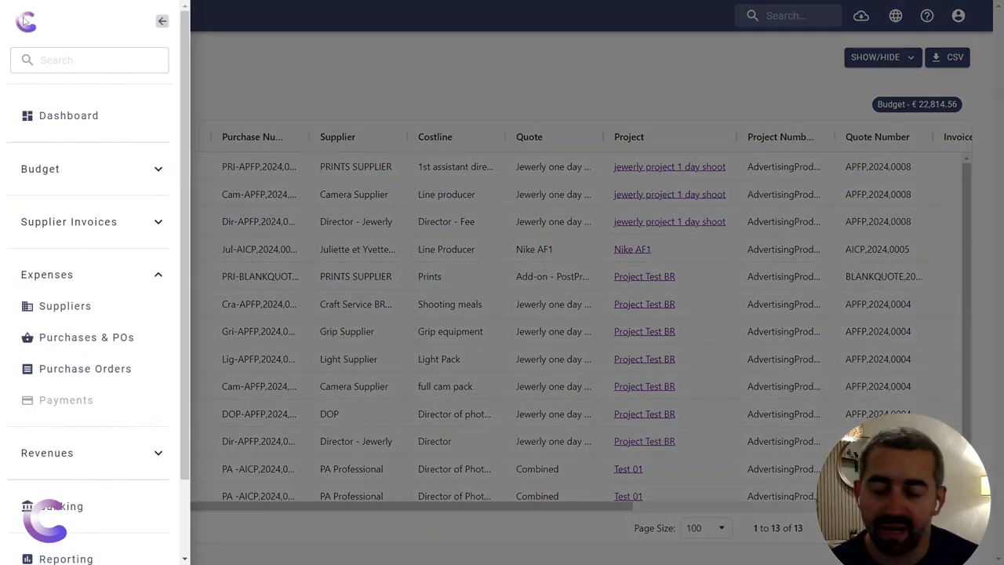
- Open the Quotes List sorted by date, newest first
{"action": "left_click", "coordinate": [64, 182]}
{"action": "left_click", "coordinate": [84, 229]}
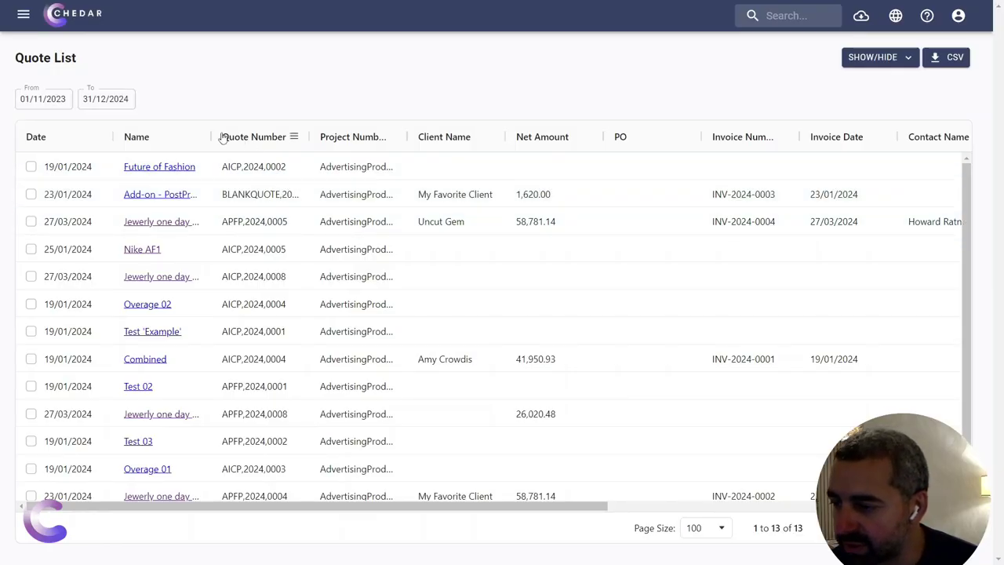
{"action": "left_click", "coordinate": [75, 148]}
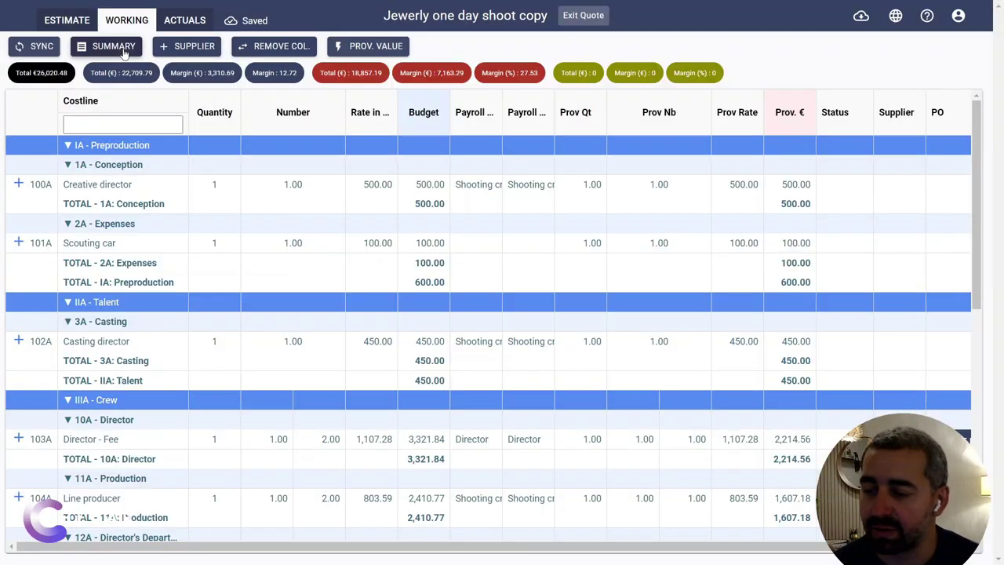
- Review the quote's provisional recap PDF from the Summary, zoomed in, then close it
{"action": "left_click", "coordinate": [122, 48]}
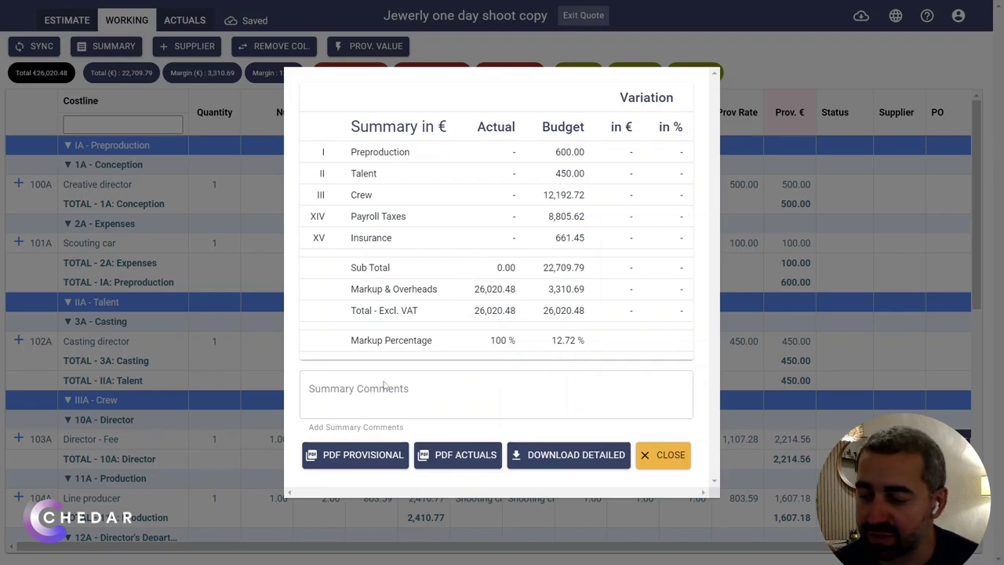
{"action": "left_click", "coordinate": [345, 459]}
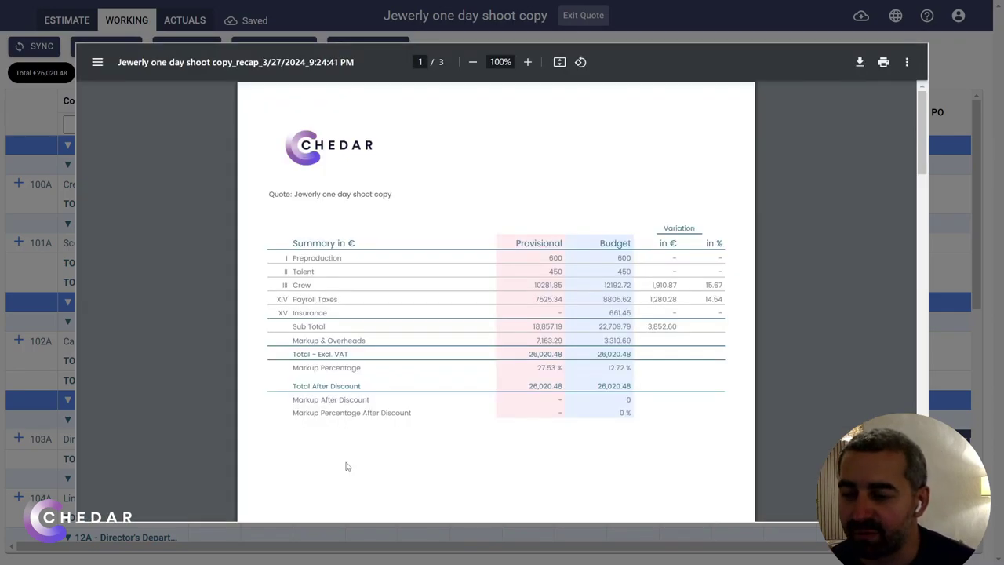
{"action": "left_click", "coordinate": [527, 62]}
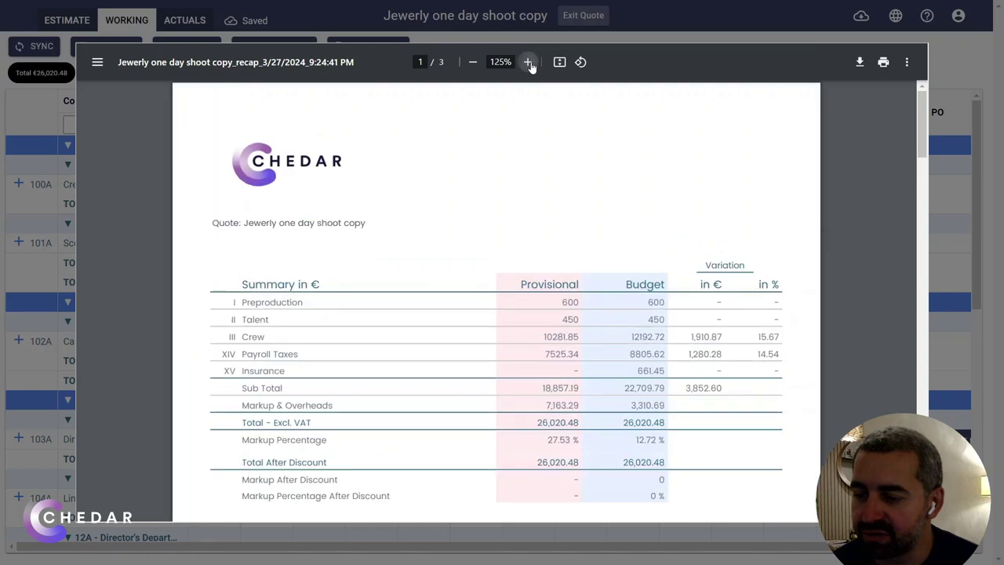
{"action": "left_click", "coordinate": [528, 62]}
{"action": "scroll", "coordinate": [659, 314], "scroll_direction": "down", "scroll_amount": 1}
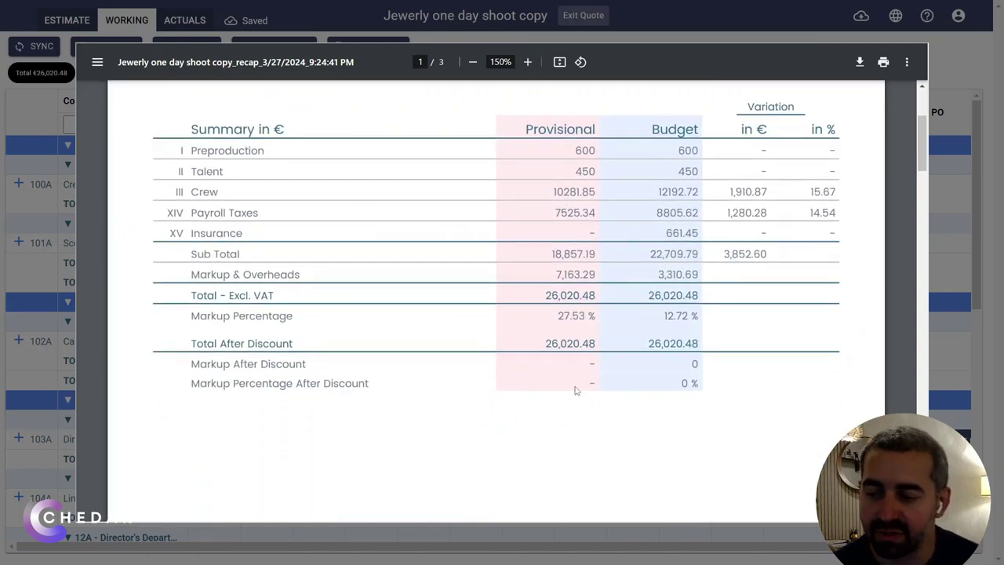
{"action": "left_click", "coordinate": [935, 296]}
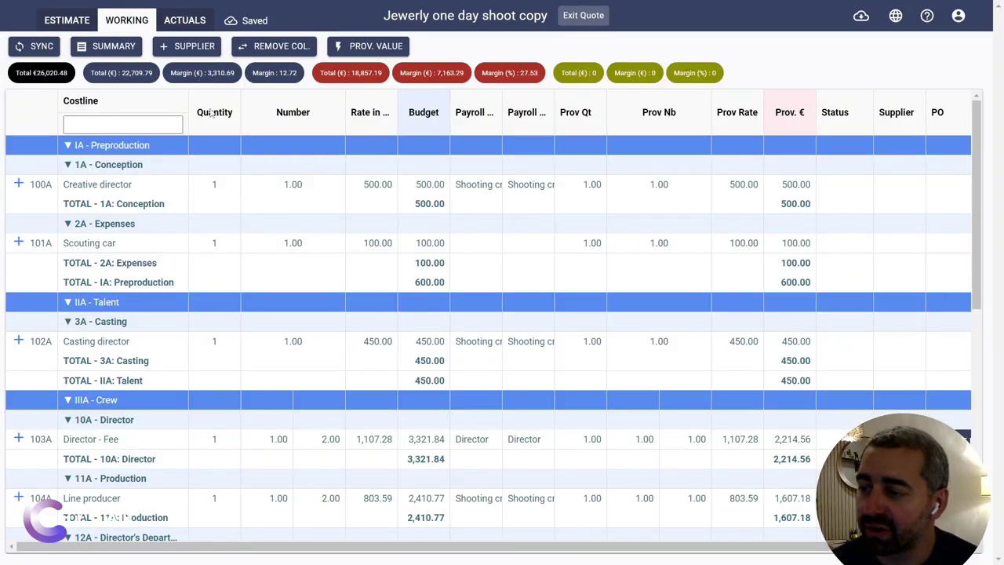
- View the copied quote's Actuals with Actual €, Purchase and Inv columns, then exit to the project
{"action": "left_click", "coordinate": [194, 26]}
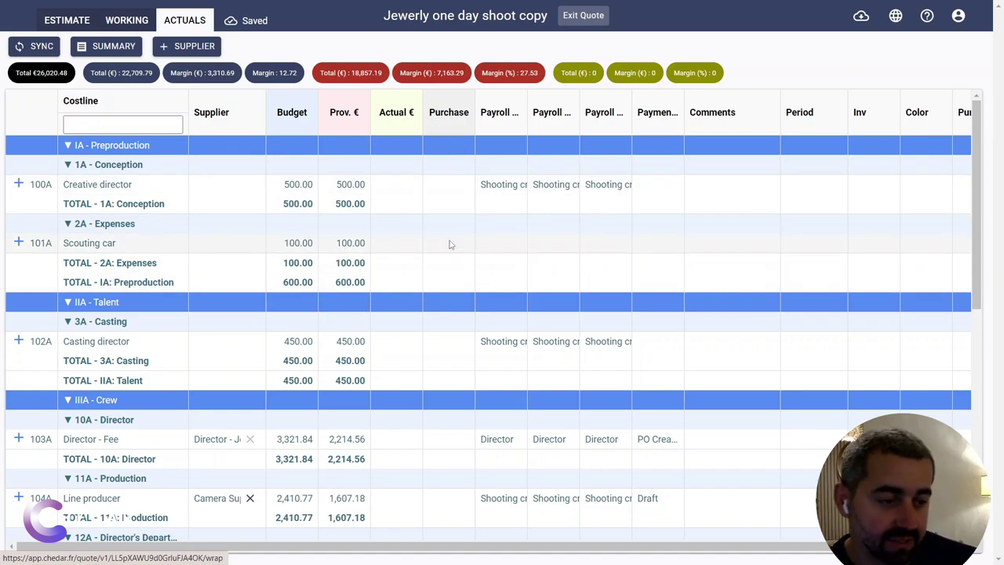
{"action": "left_click", "coordinate": [396, 184]}
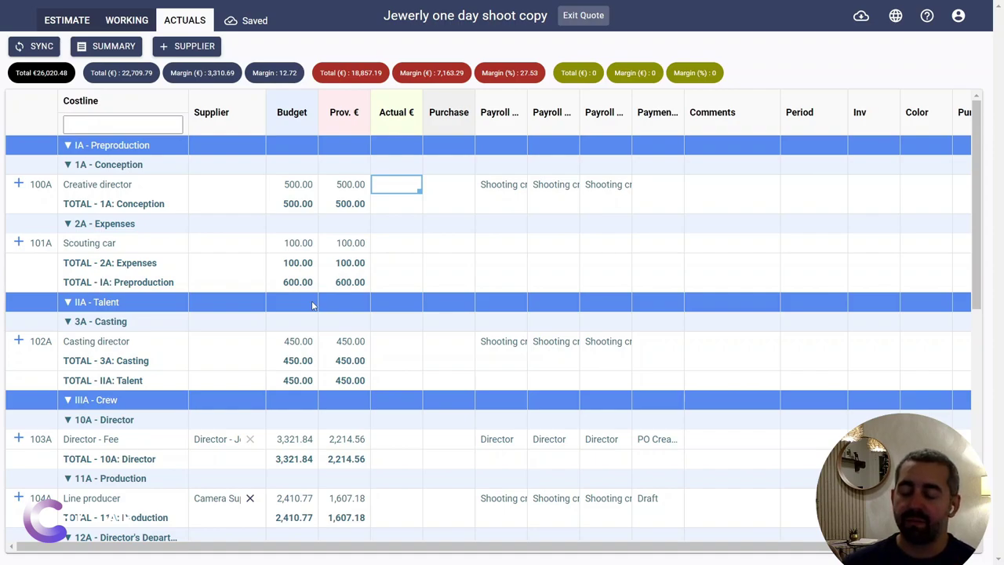
{"action": "scroll", "coordinate": [317, 280], "scroll_direction": "down", "scroll_amount": 5}
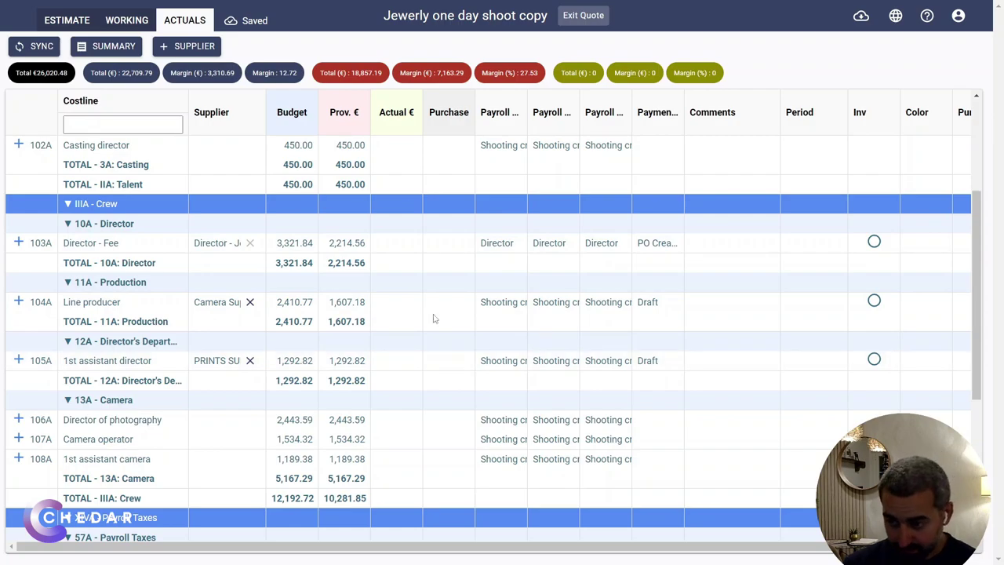
{"action": "scroll", "coordinate": [394, 211], "scroll_direction": "up", "scroll_amount": 1}
{"action": "scroll", "coordinate": [394, 211], "scroll_direction": "up", "scroll_amount": 2}
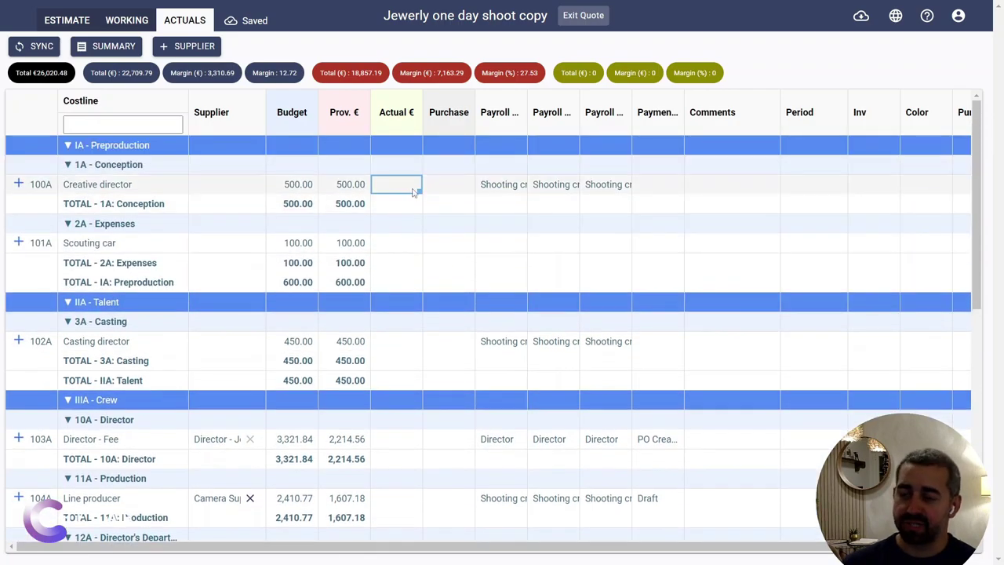
{"action": "left_click", "coordinate": [585, 16]}
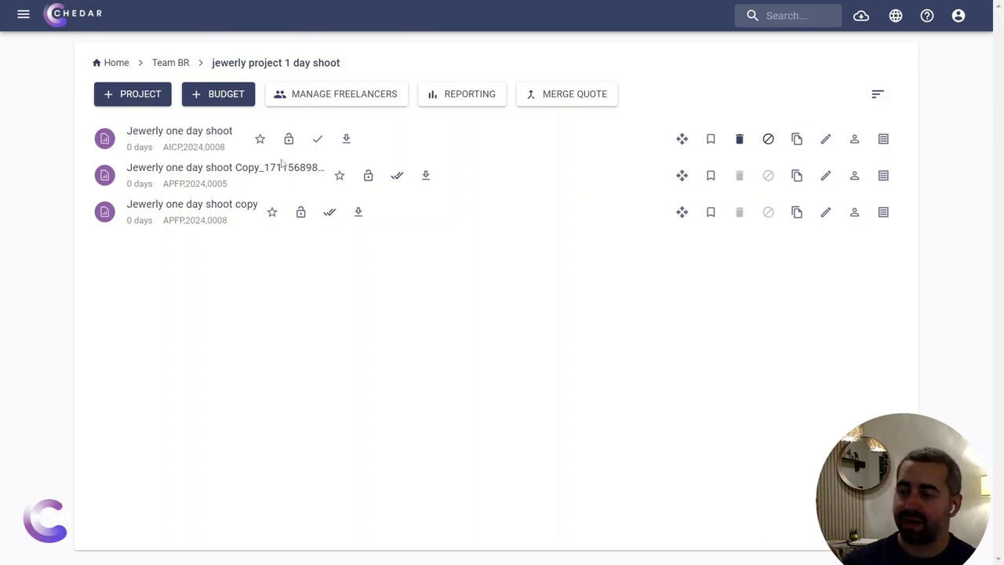
- Start a new supplier invoice under Supplier Invoices > Prepare and attach the invoice PDF
{"action": "left_click", "coordinate": [22, 17]}
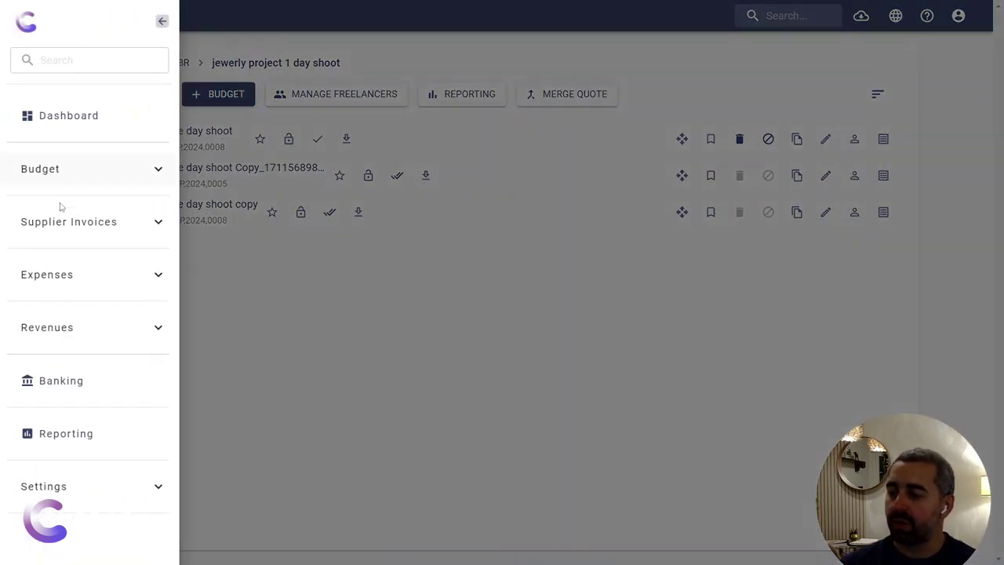
{"action": "left_click", "coordinate": [71, 224]}
{"action": "left_click", "coordinate": [81, 251]}
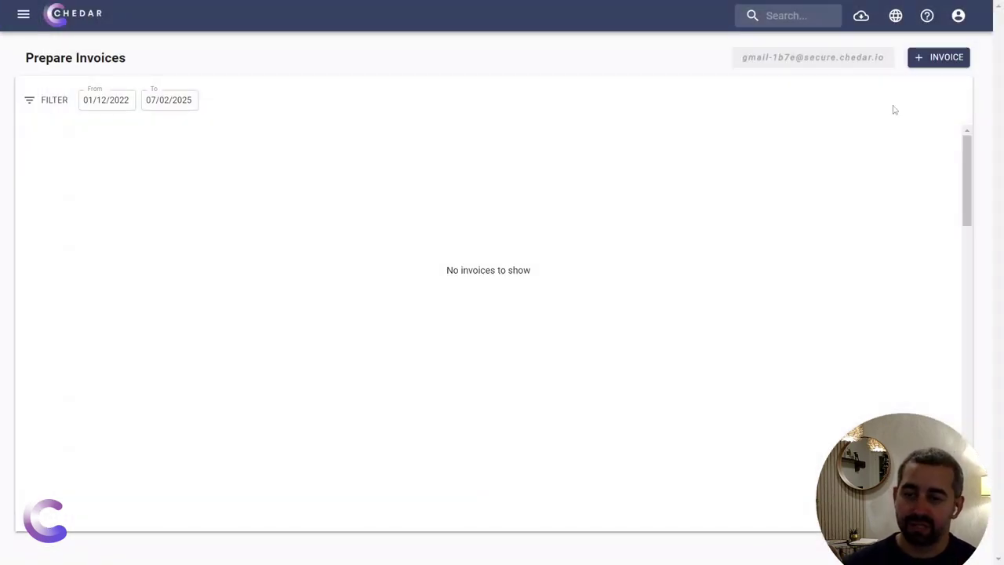
{"action": "left_click", "coordinate": [941, 58]}
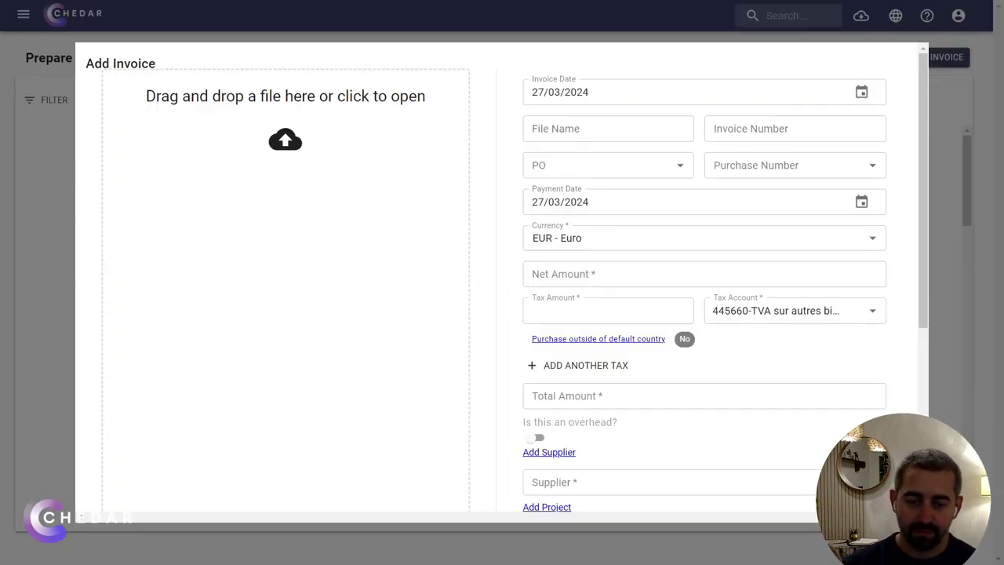
{"action": "left_click_drag", "start_coordinate": [604, 162], "coordinate": [549, 218]}
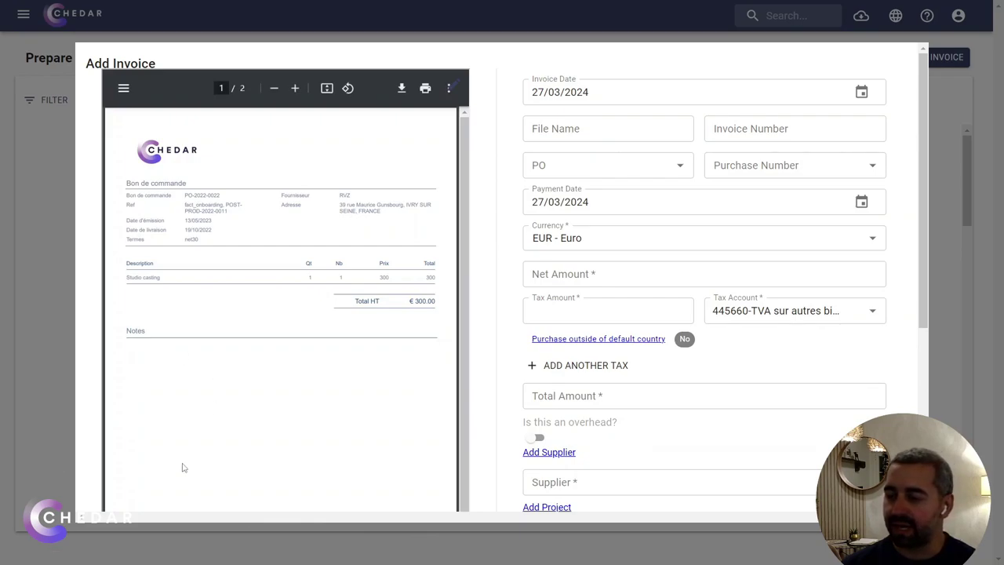
- Link the invoice to PO-2024-0007 and enter a total of 2214.56
{"action": "left_click", "coordinate": [584, 167]}
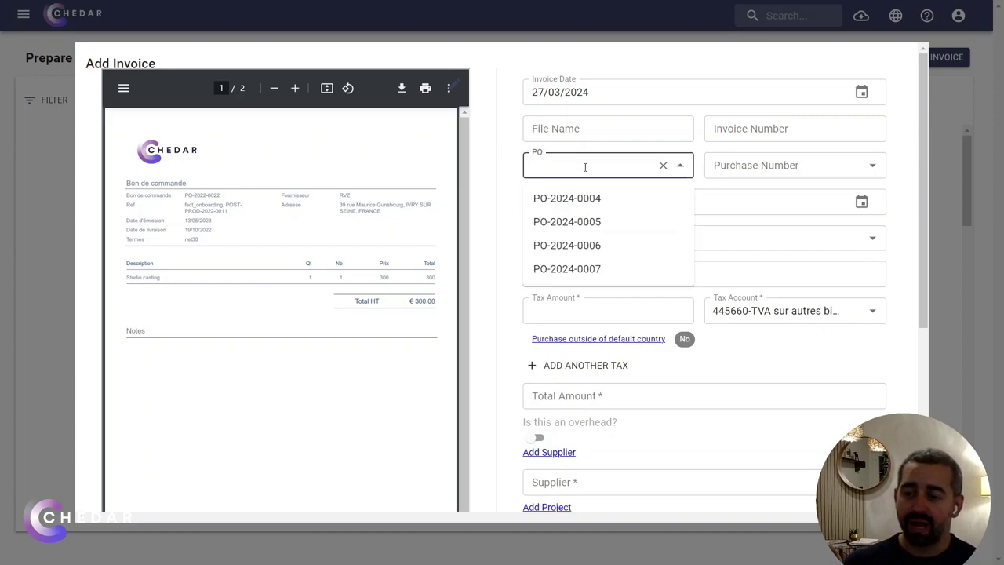
{"action": "left_click", "coordinate": [596, 276]}
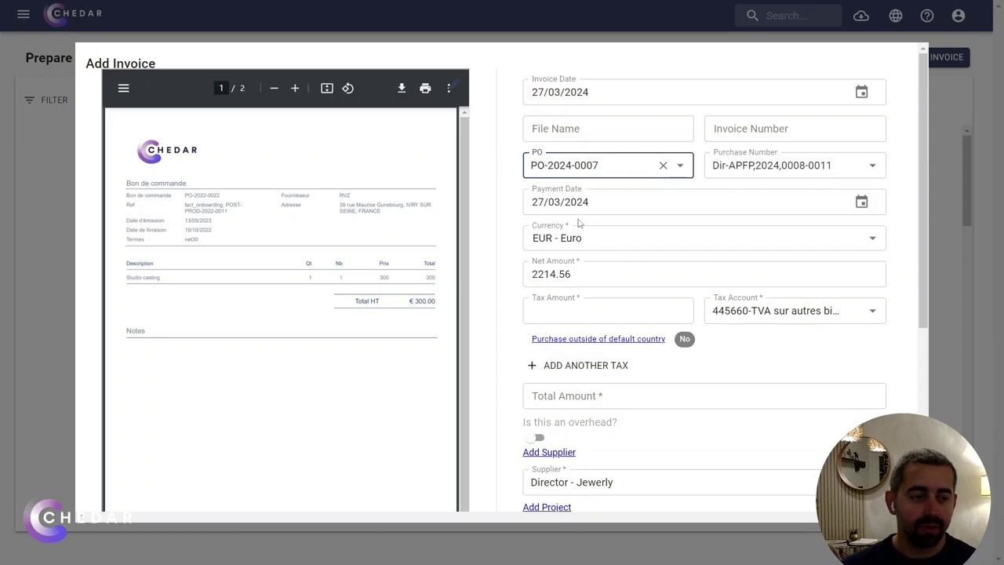
{"action": "scroll", "coordinate": [582, 225], "scroll_direction": "down", "scroll_amount": 1}
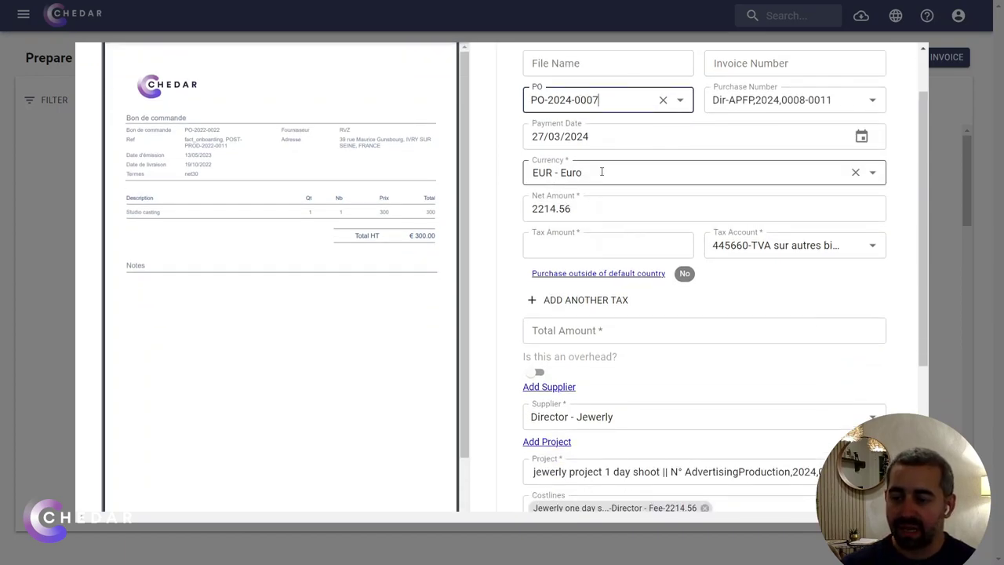
{"action": "scroll", "coordinate": [588, 275], "scroll_direction": "down", "scroll_amount": 2}
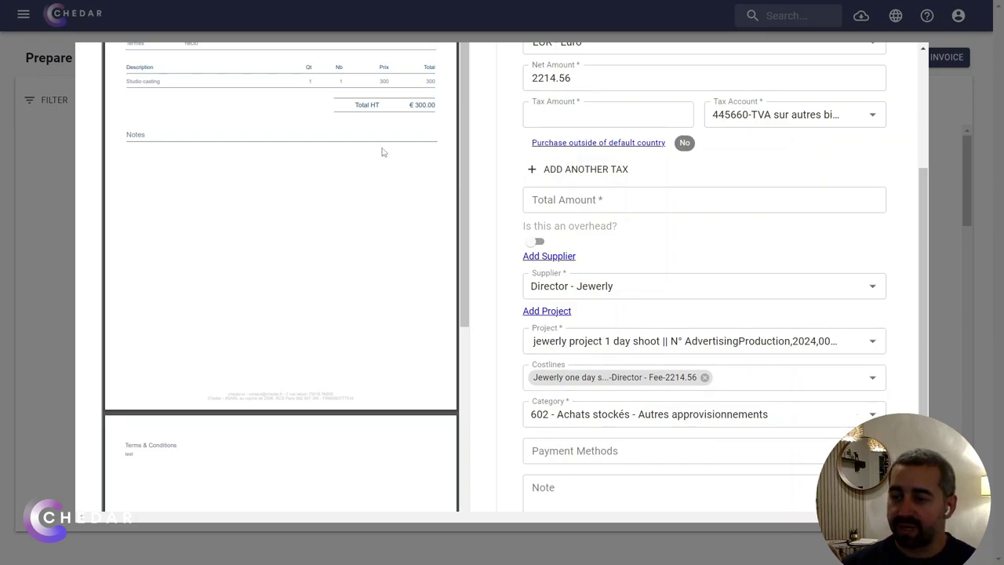
{"action": "left_click", "coordinate": [575, 198]}
{"action": "type", "text": "22"}
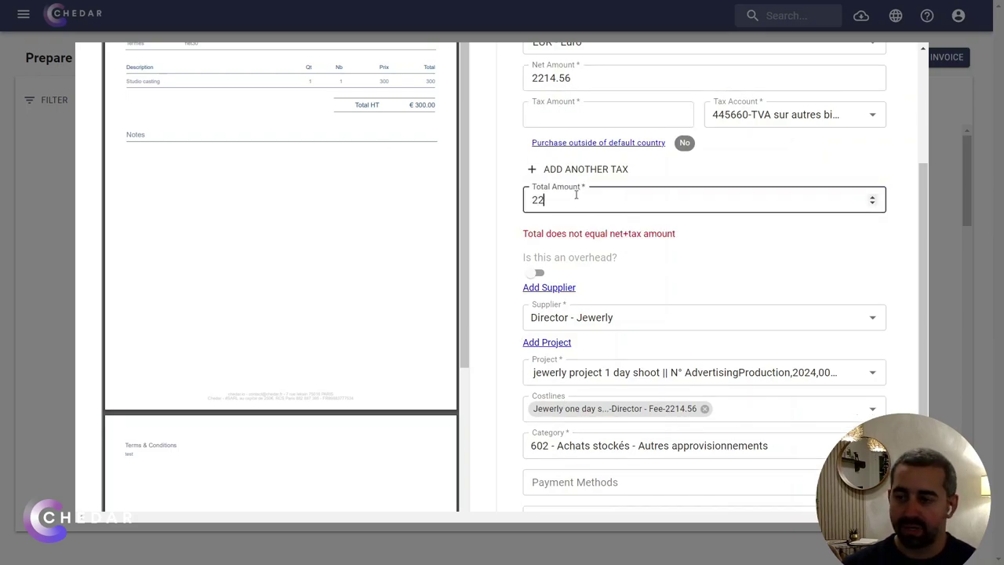
{"action": "type", "text": "14.56"}
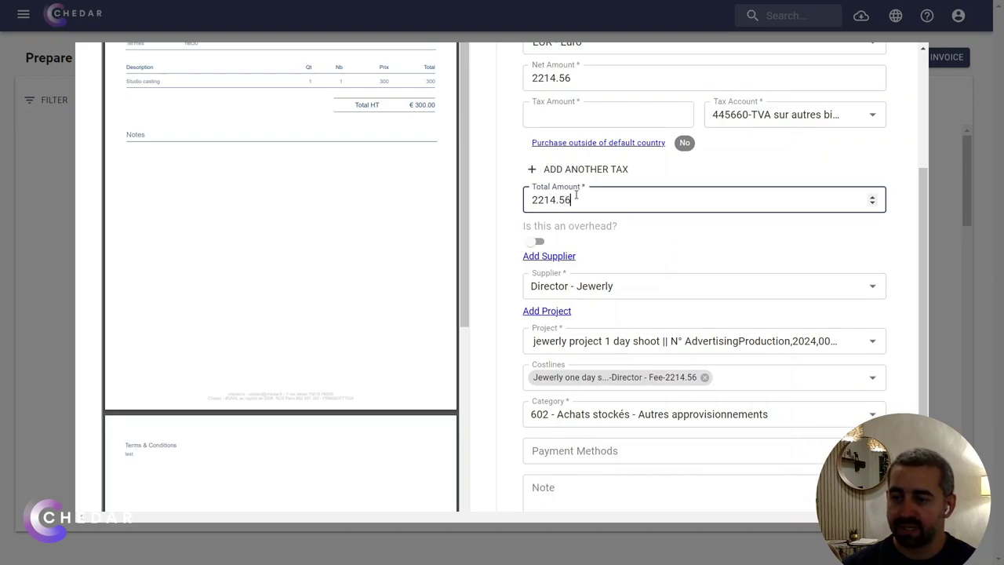
- Enter a tax amount of 0 and save the invoice
{"action": "scroll", "coordinate": [576, 426], "scroll_direction": "down", "scroll_amount": 3}
{"action": "left_click", "coordinate": [194, 484]}
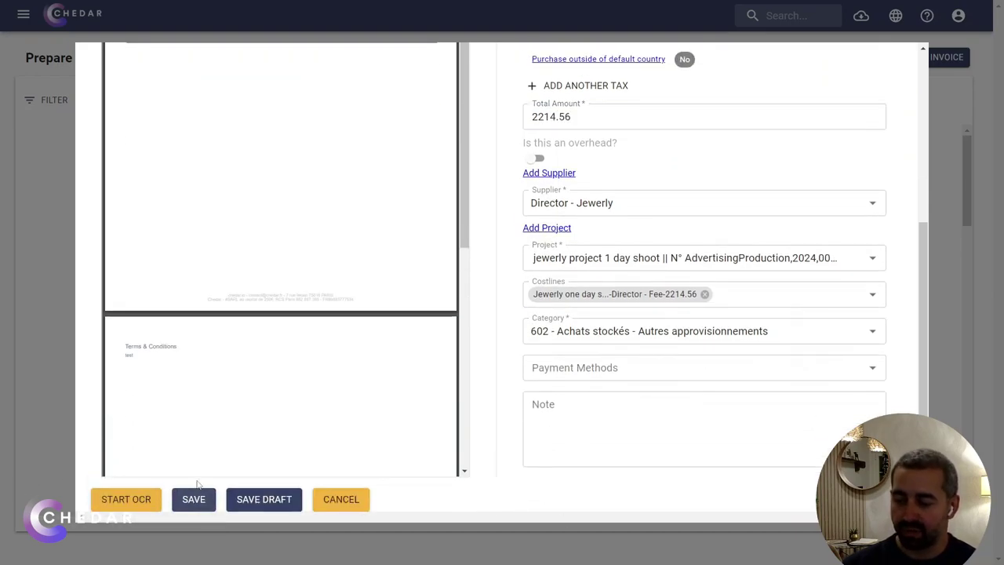
{"action": "left_click", "coordinate": [595, 309]}
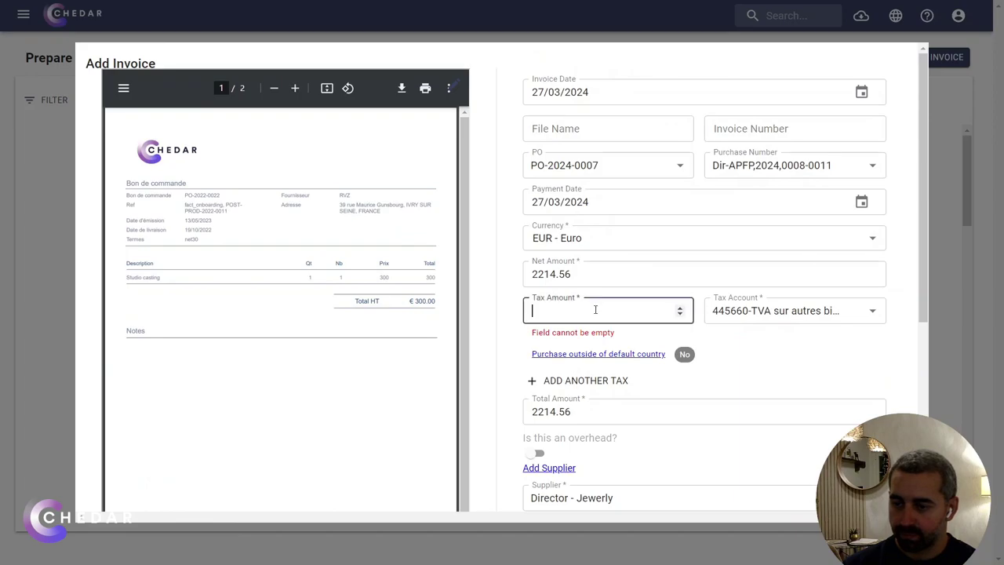
{"action": "type", "text": "0"}
{"action": "scroll", "coordinate": [235, 392], "scroll_direction": "down", "scroll_amount": 10}
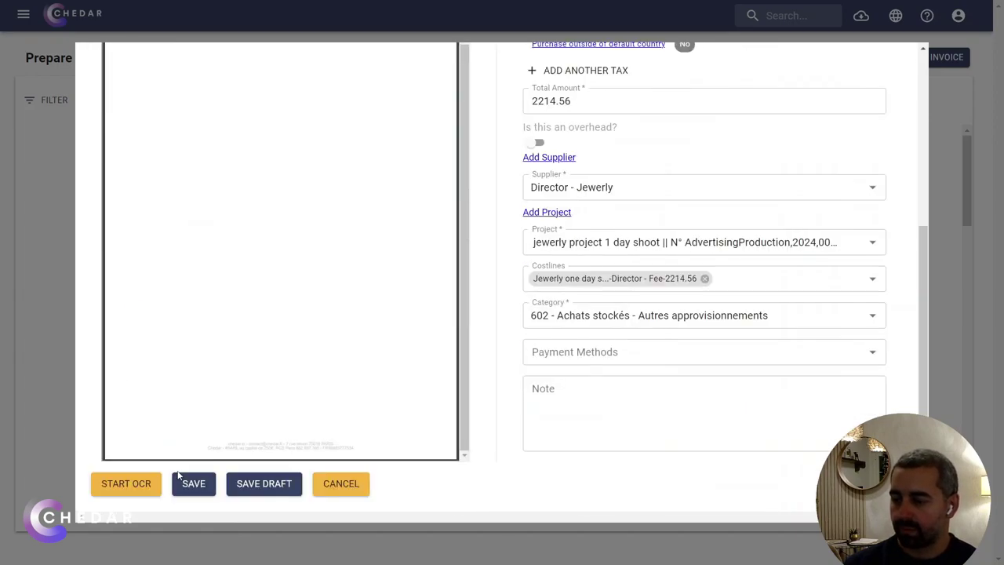
{"action": "left_click", "coordinate": [193, 494]}
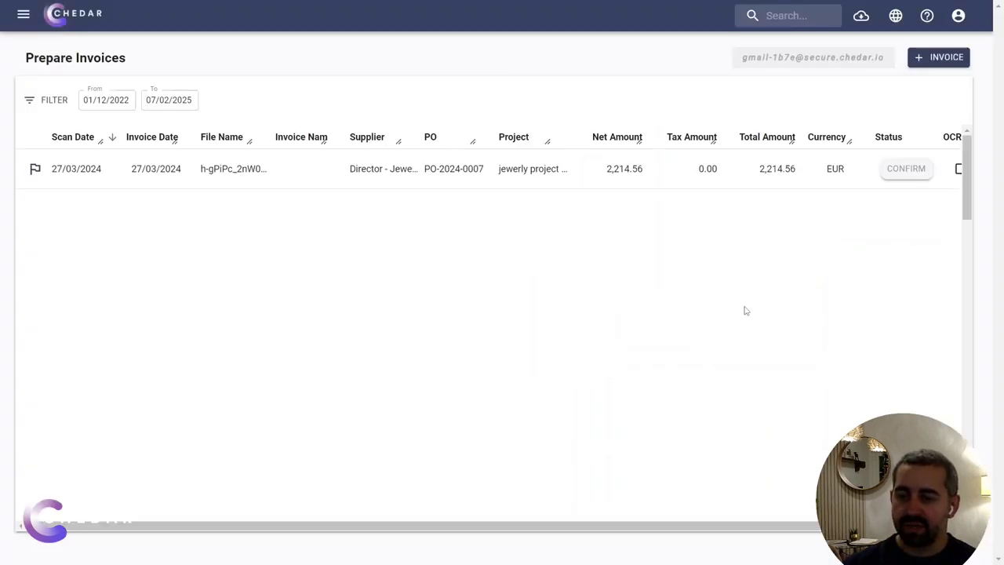
- Confirm the 2,214.56 EUR supplier invoice and save it so it moves to export
{"action": "left_click", "coordinate": [902, 169]}
{"action": "scroll", "coordinate": [602, 332], "scroll_direction": "down", "scroll_amount": 5}
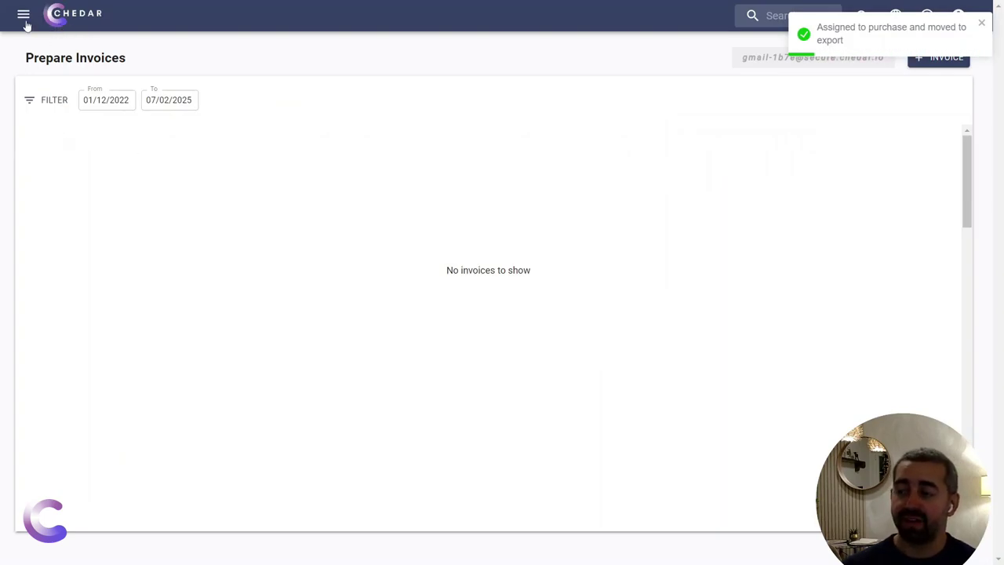
{"action": "left_click", "coordinate": [26, 22]}
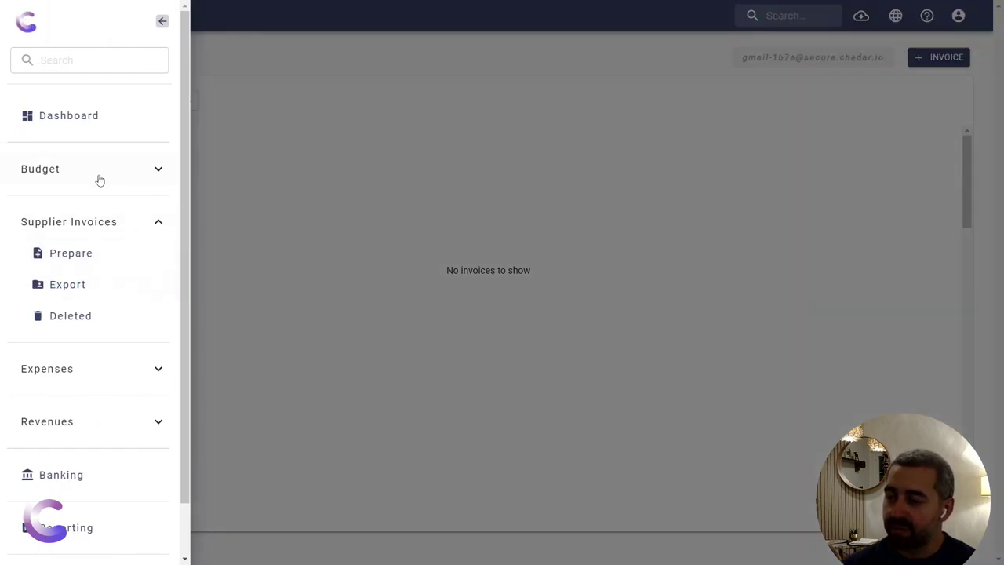
- Open the Quotes List sorted by date
{"action": "left_click", "coordinate": [99, 179]}
{"action": "left_click", "coordinate": [101, 233]}
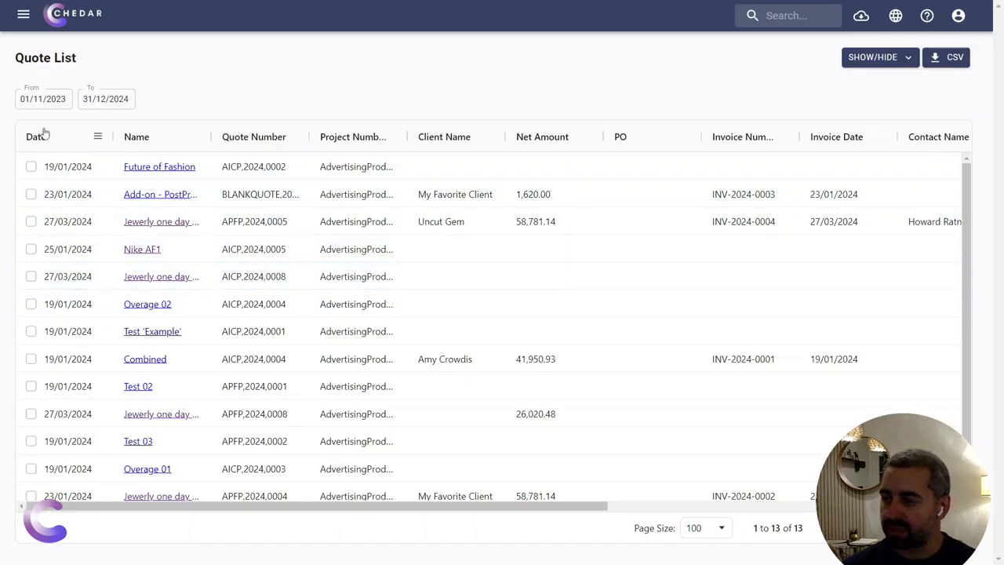
{"action": "left_click", "coordinate": [46, 137]}
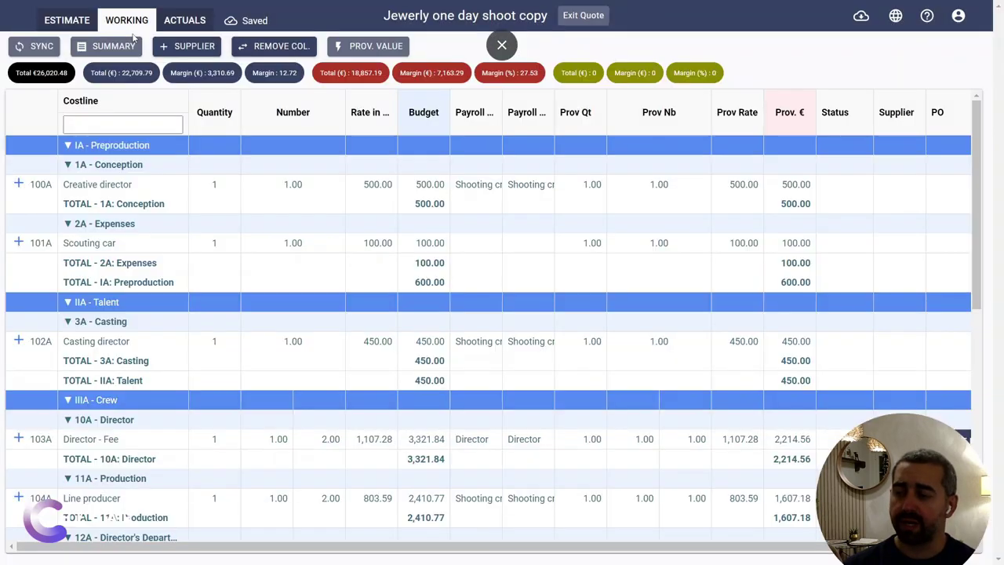
- Check the Actuals for Director - Fee's 2,214.56 purchase and invoice tick, then exit the quote
{"action": "left_click", "coordinate": [166, 27]}
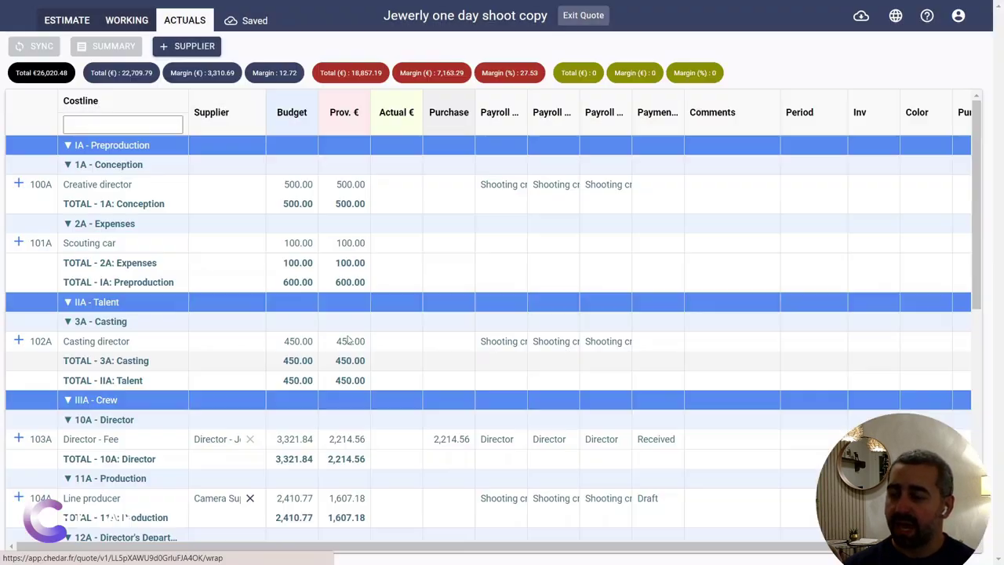
{"action": "scroll", "coordinate": [349, 339], "scroll_direction": "down", "scroll_amount": 1}
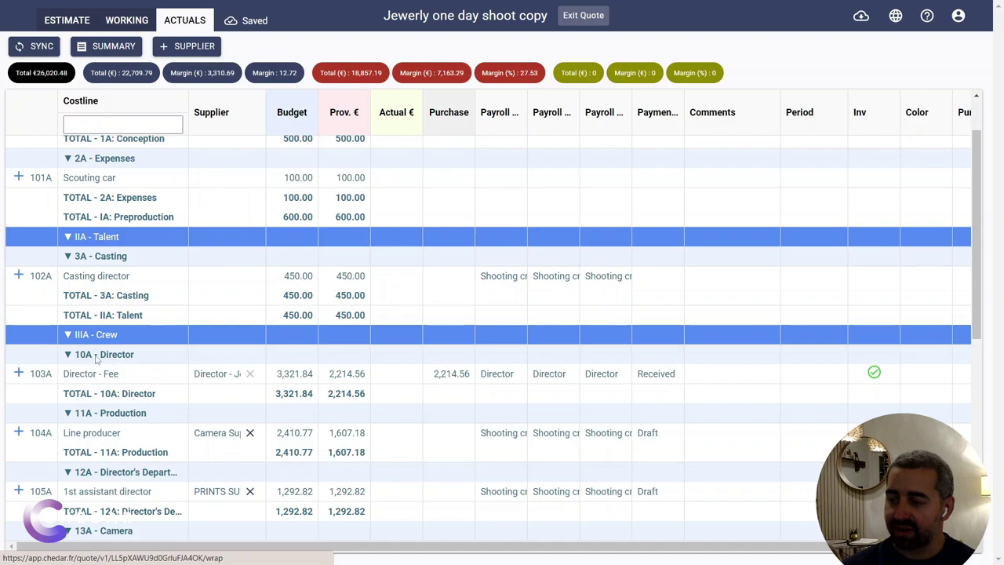
{"action": "left_click", "coordinate": [450, 378]}
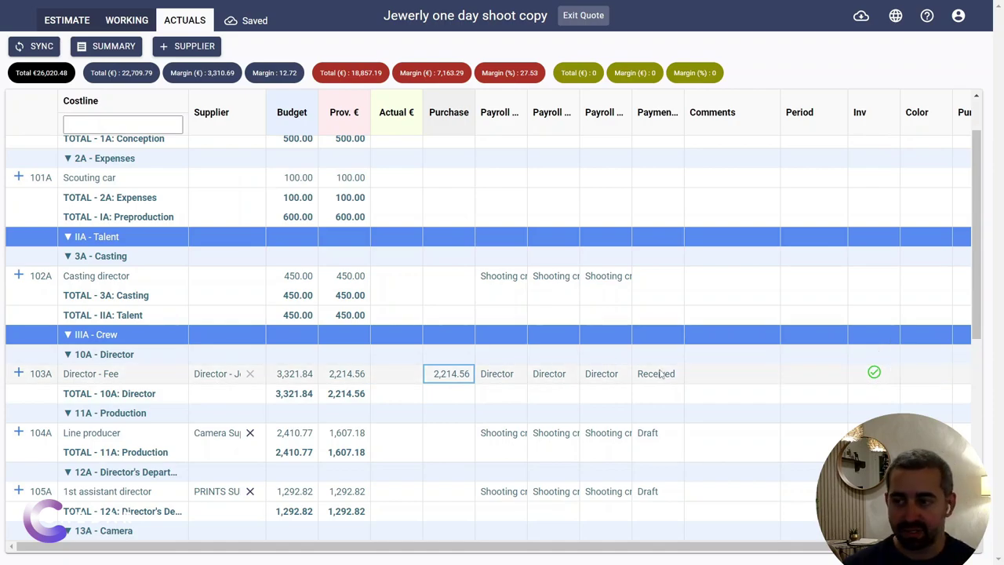
{"action": "scroll", "coordinate": [661, 374], "scroll_direction": "up", "scroll_amount": 2}
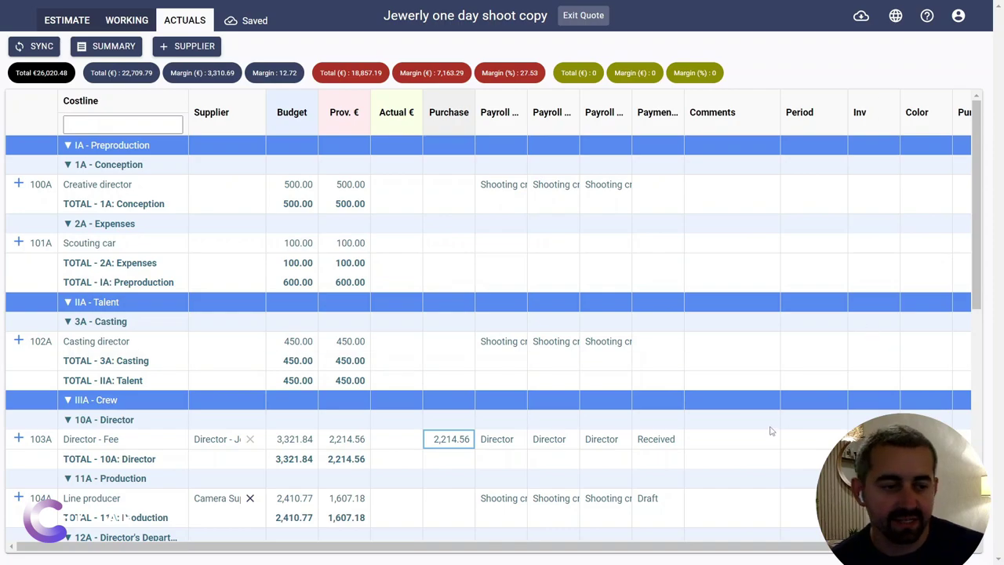
{"action": "left_click", "coordinate": [586, 15]}
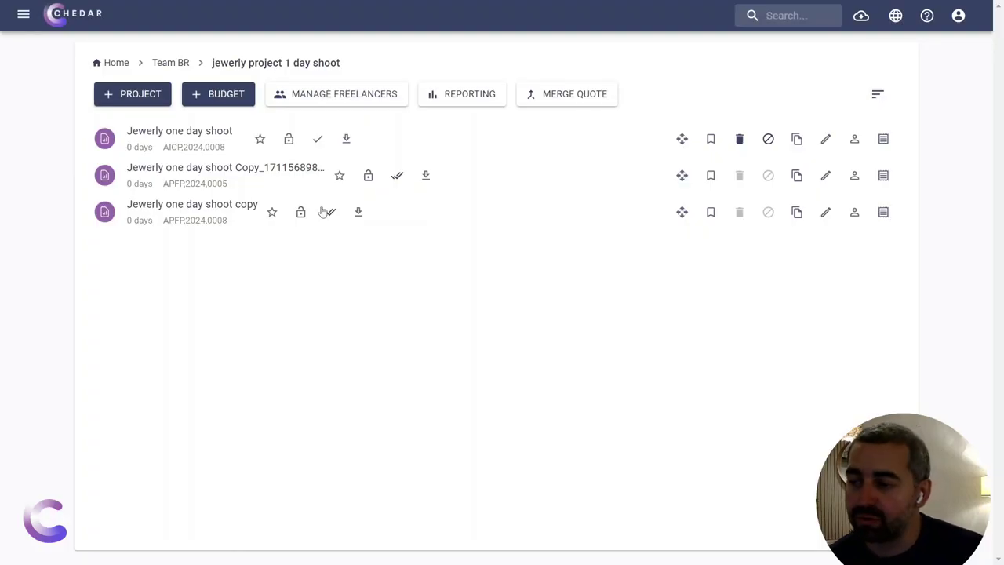
- Go to the Dashboard, scroll its Overview charts, and switch to the cash view
{"action": "left_click", "coordinate": [24, 14]}
{"action": "left_click", "coordinate": [51, 125]}
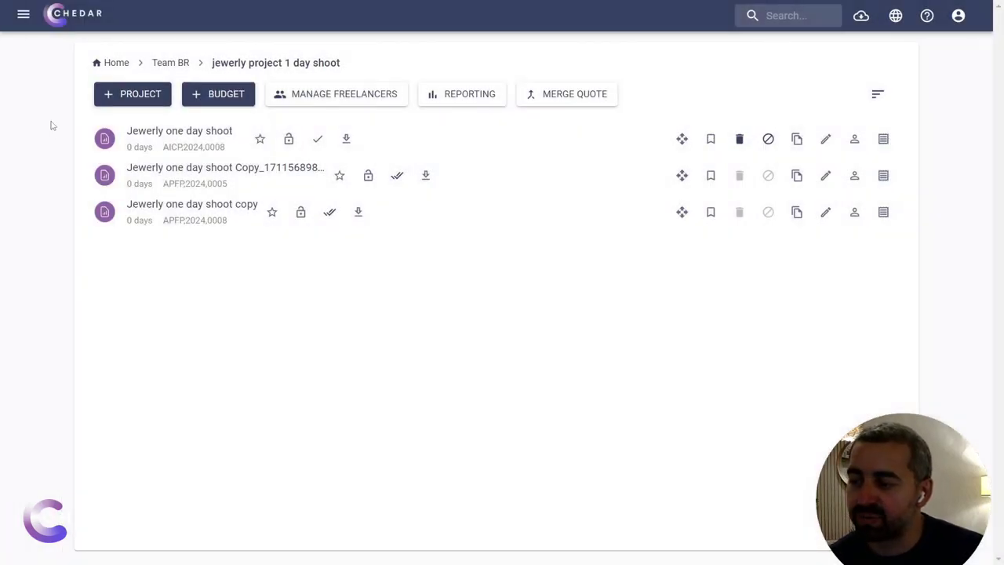
{"action": "left_click", "coordinate": [24, 14]}
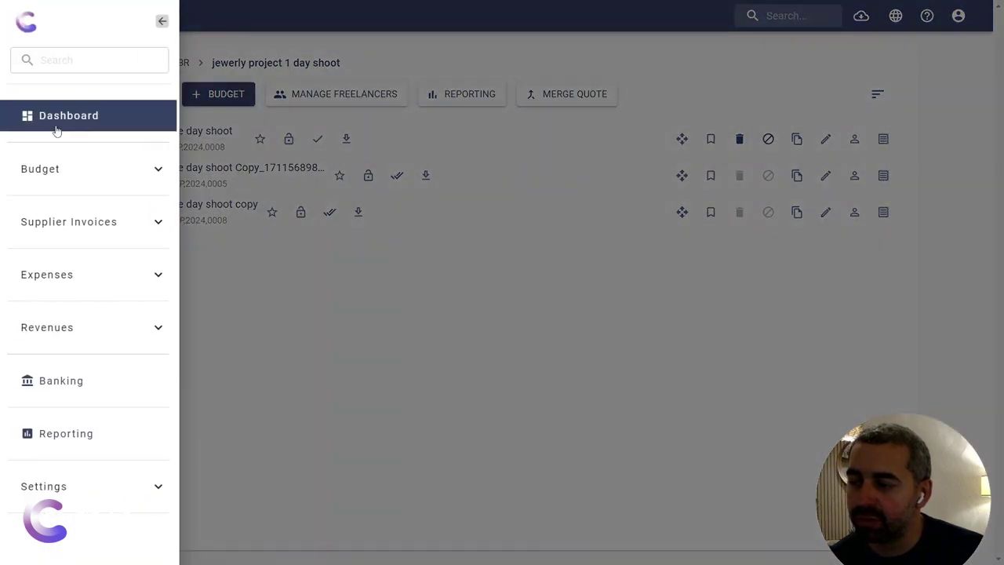
{"action": "left_click", "coordinate": [51, 119]}
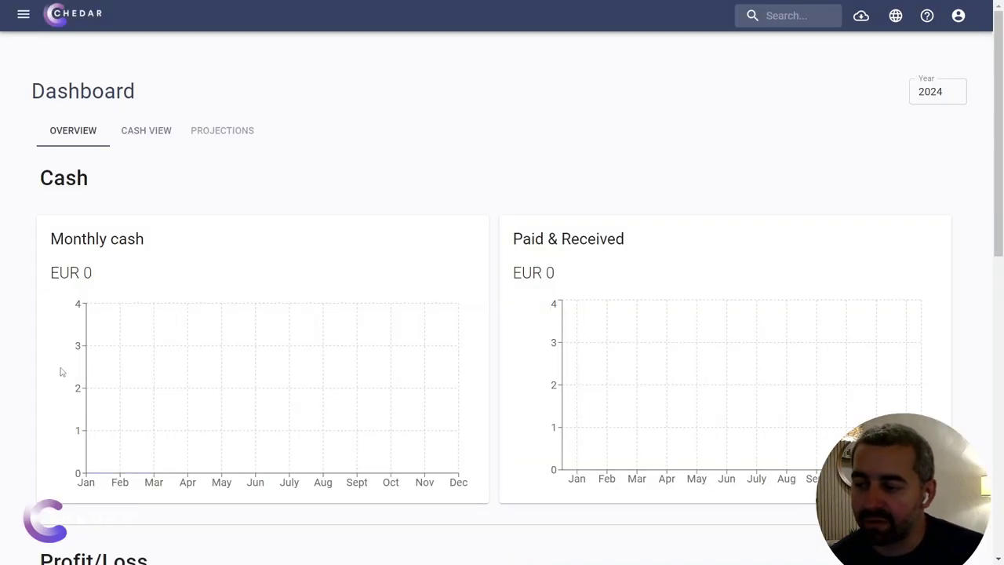
{"action": "scroll", "coordinate": [672, 340], "scroll_direction": "down", "scroll_amount": 6}
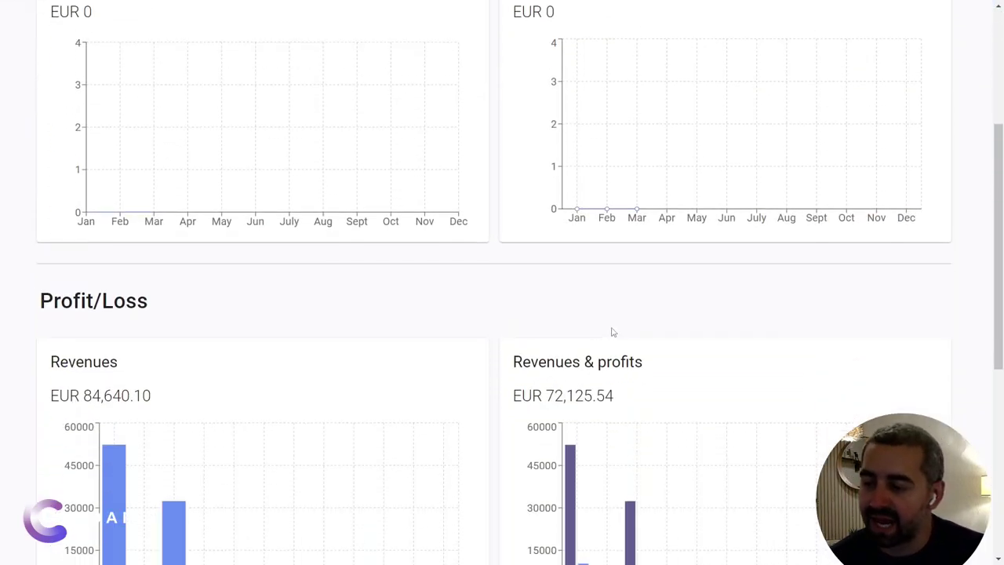
{"action": "scroll", "coordinate": [558, 116], "scroll_direction": "down", "scroll_amount": 2}
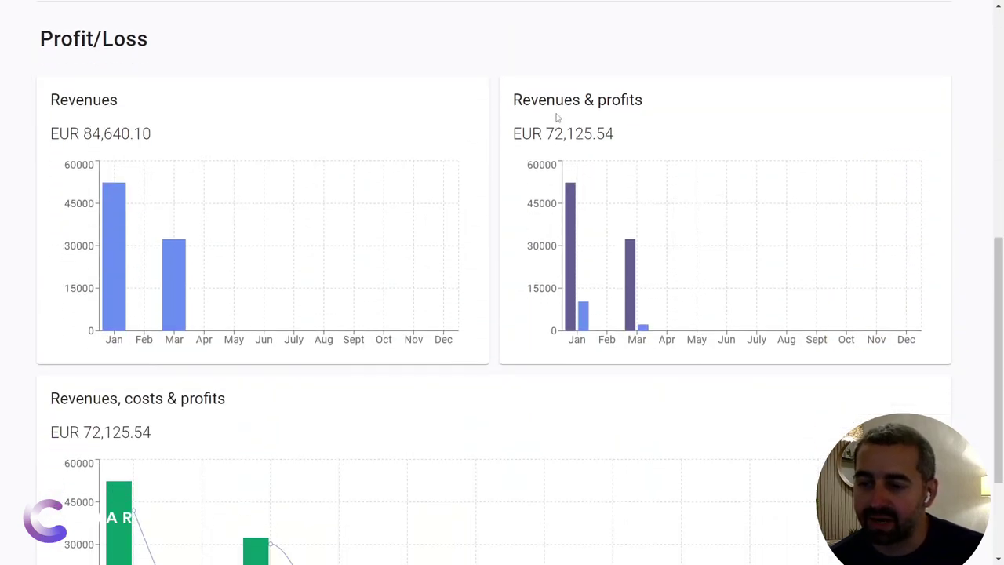
{"action": "scroll", "coordinate": [235, 321], "scroll_direction": "up", "scroll_amount": 8}
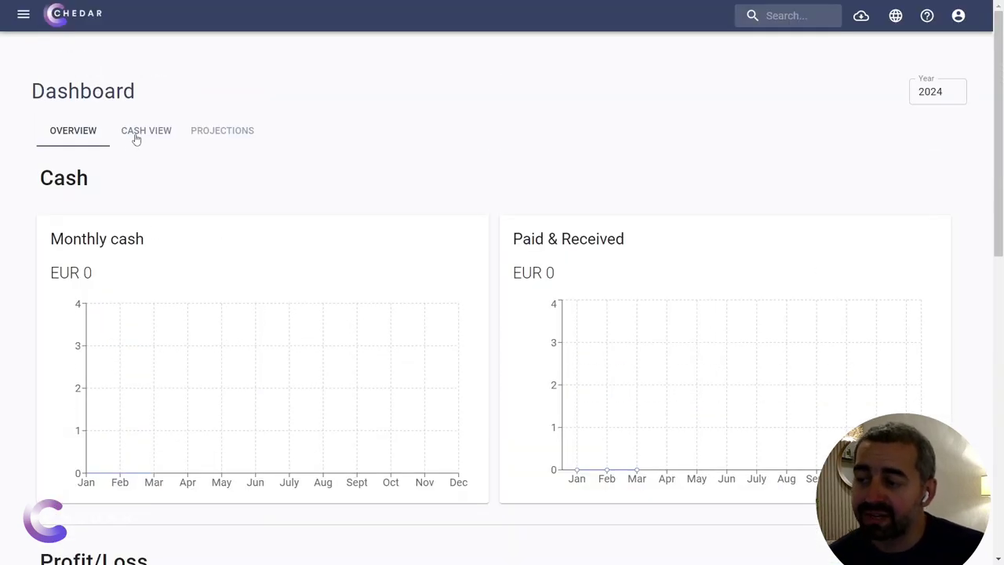
{"action": "left_click", "coordinate": [137, 135]}
- Expand the jewerly project 1 day shoot row and check its 2,900.00 To Be Invoiced cost
{"action": "scroll", "coordinate": [381, 294], "scroll_direction": "down", "scroll_amount": 3}
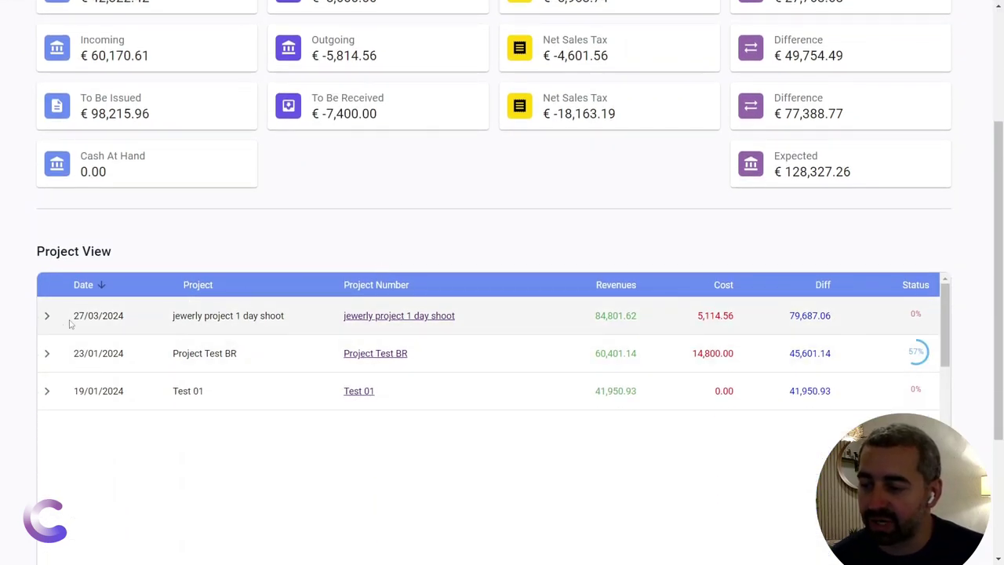
{"action": "left_click", "coordinate": [45, 317]}
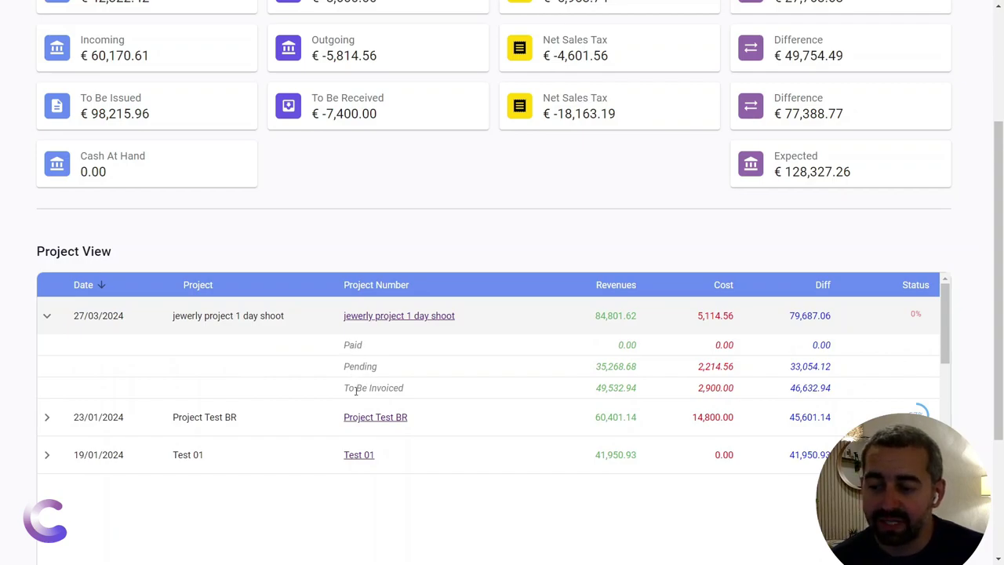
{"action": "left_click_drag", "start_coordinate": [634, 388], "coordinate": [598, 388]}
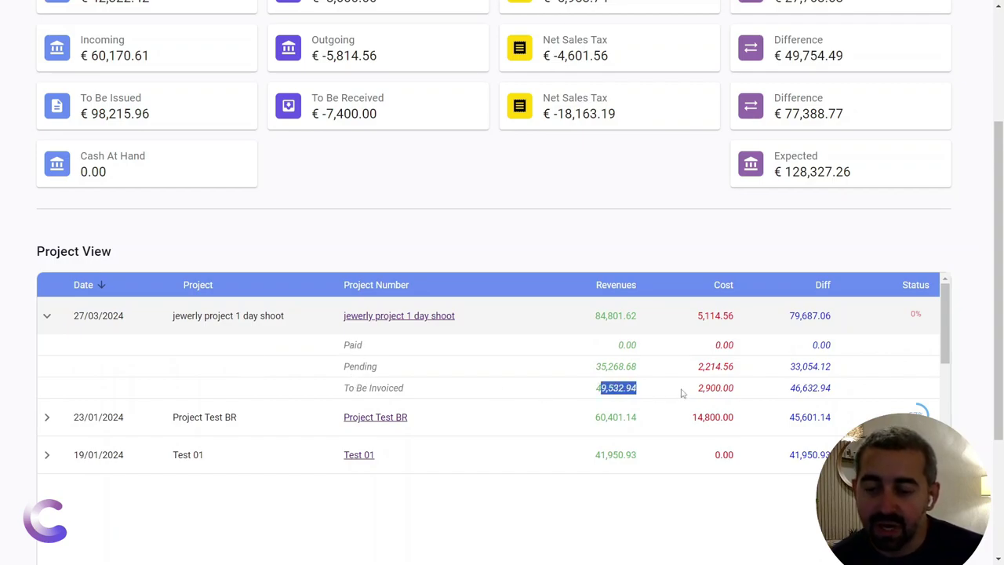
{"action": "left_click_drag", "start_coordinate": [703, 388], "coordinate": [733, 389]}
{"action": "left_click", "coordinate": [736, 392]}
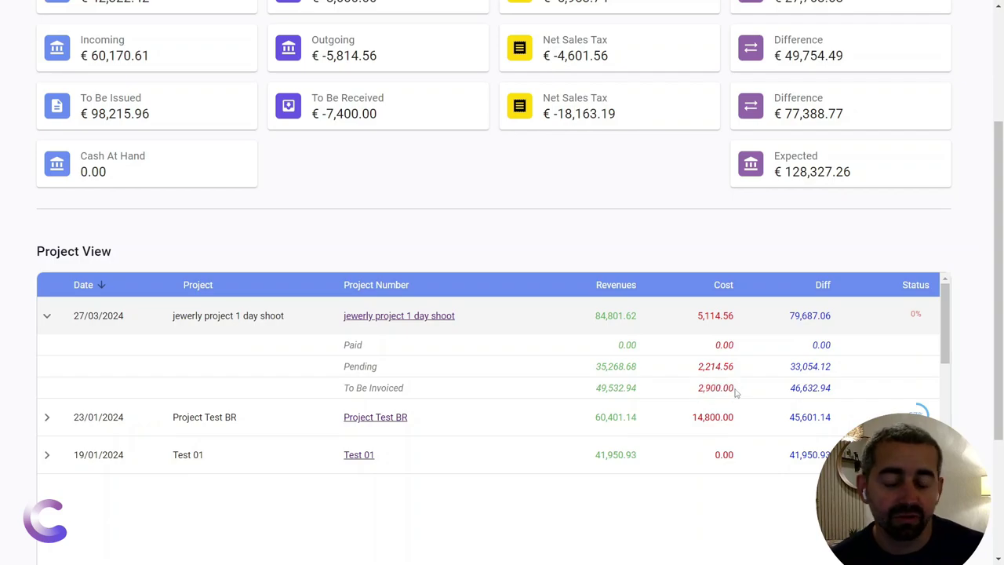
- Review the breakdown: 35,268.68 Pending revenue, 49,532.94 To Be Invoiced revenue, 2,900.00 To Be Invoiced cost
{"action": "scroll", "coordinate": [725, 384], "scroll_direction": "down", "scroll_amount": 1}
{"action": "scroll", "coordinate": [720, 379], "scroll_direction": "up", "scroll_amount": 1}
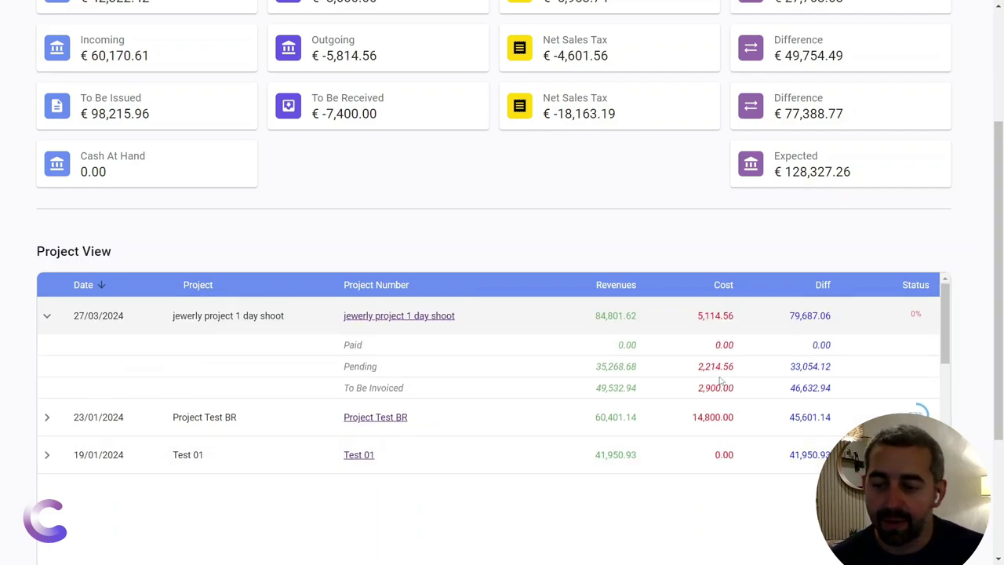
{"action": "scroll", "coordinate": [689, 260], "scroll_direction": "down", "scroll_amount": 1}
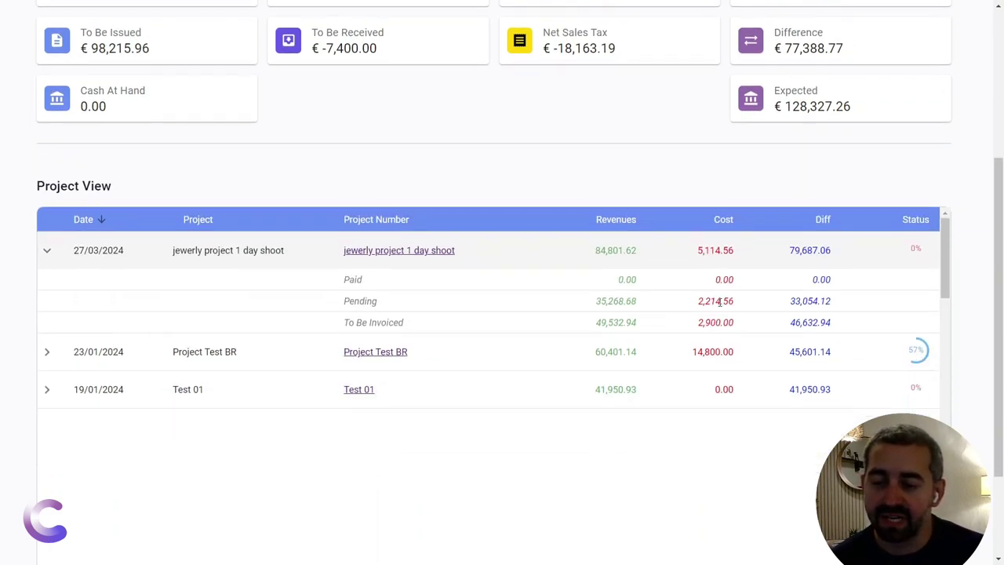
{"action": "left_click_drag", "start_coordinate": [702, 326], "coordinate": [736, 306]}
{"action": "left_click", "coordinate": [715, 314]}
{"action": "left_click", "coordinate": [732, 302]}
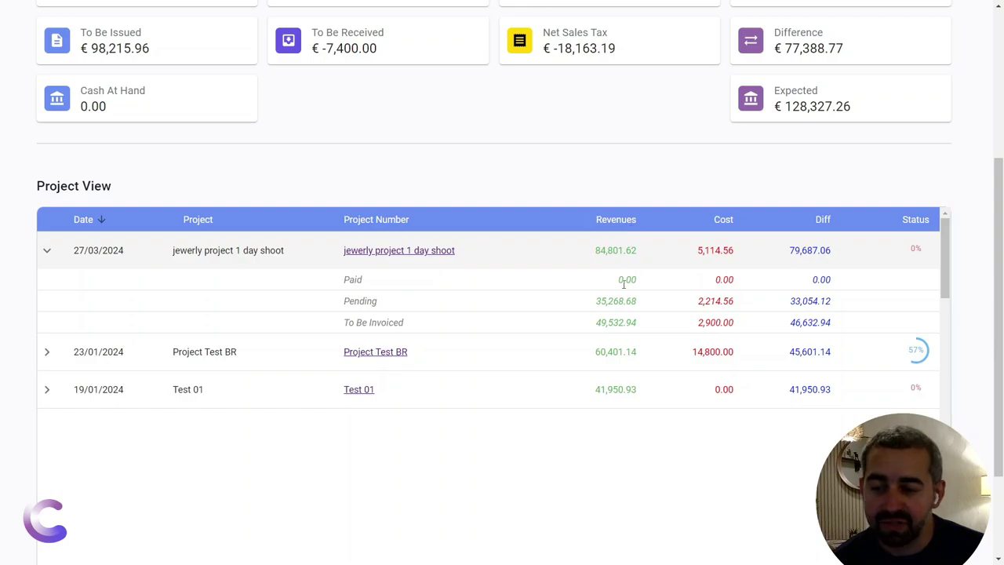
{"action": "left_click_drag", "start_coordinate": [607, 301], "coordinate": [637, 303]}
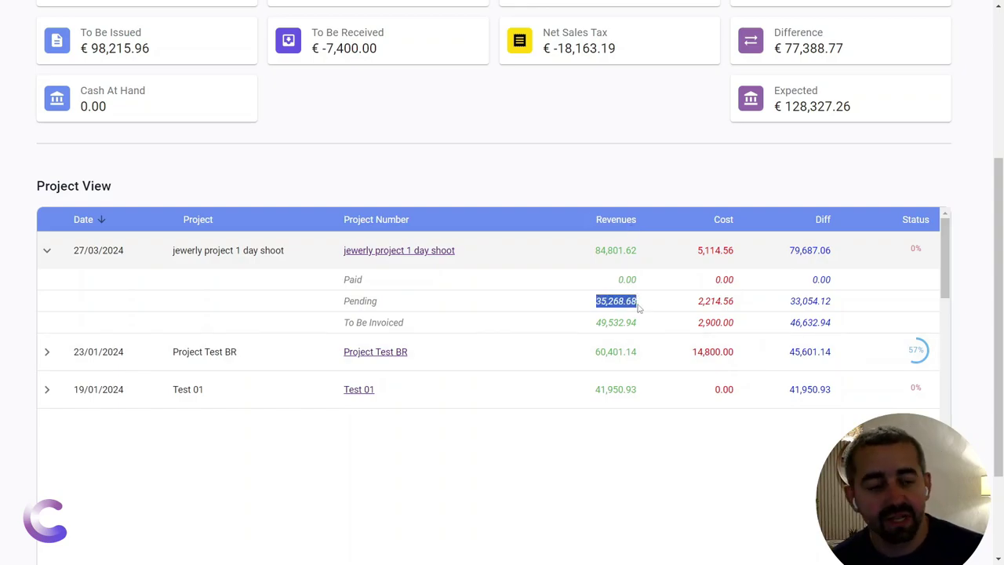
{"action": "left_click", "coordinate": [639, 308]}
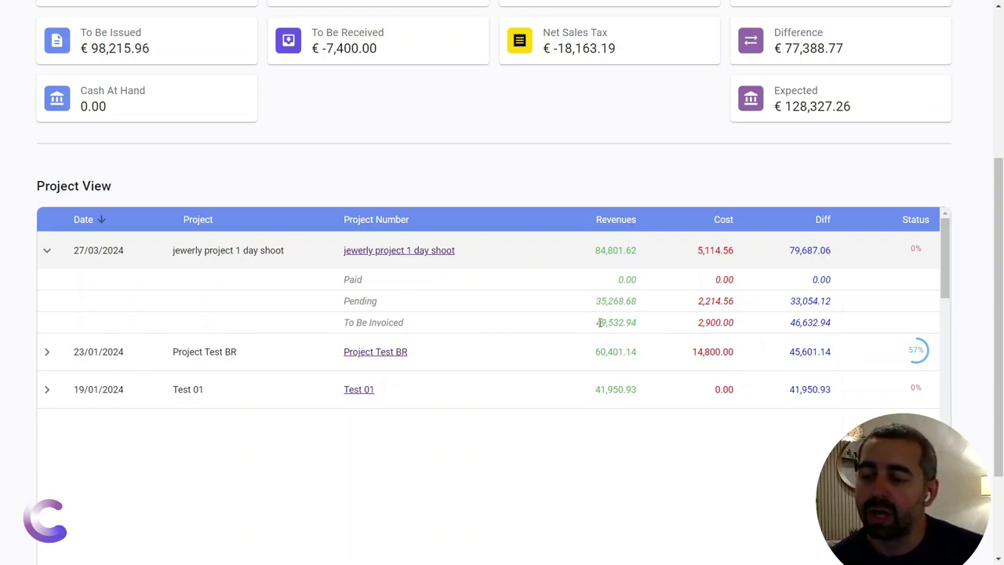
{"action": "left_click_drag", "start_coordinate": [600, 322], "coordinate": [621, 321]}
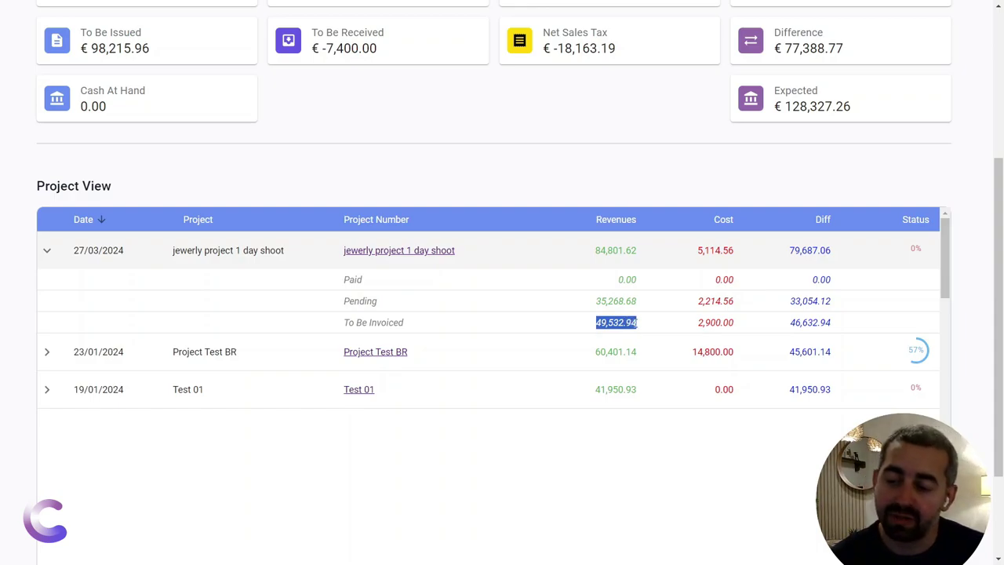
{"action": "left_click", "coordinate": [620, 321]}
{"action": "scroll", "coordinate": [552, 238], "scroll_direction": "up", "scroll_amount": 4}
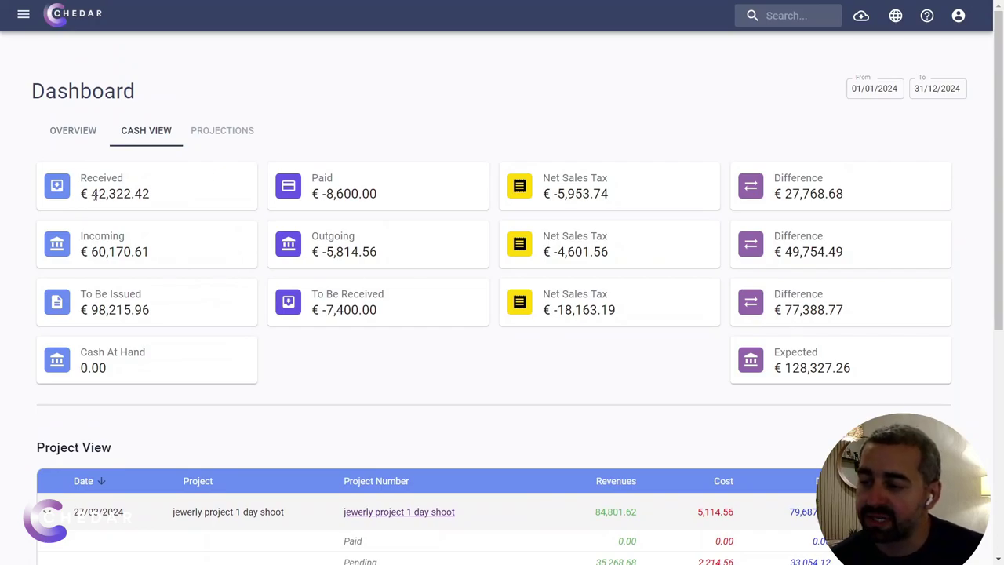
{"action": "left_click_drag", "start_coordinate": [92, 250], "coordinate": [148, 251]}
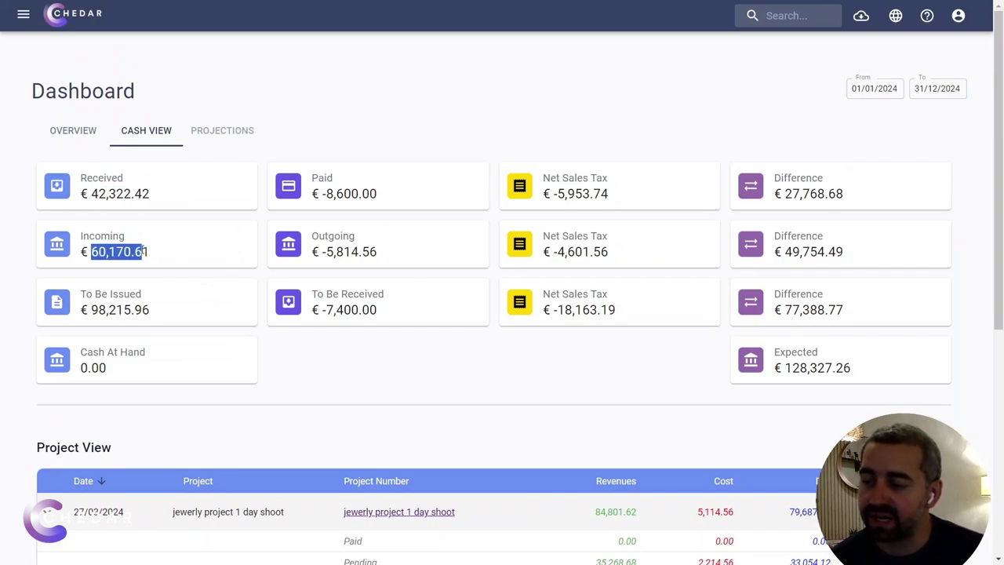
{"action": "left_click", "coordinate": [150, 251]}
{"action": "left_click_drag", "start_coordinate": [330, 246], "coordinate": [381, 253]}
{"action": "left_click", "coordinate": [356, 251]}
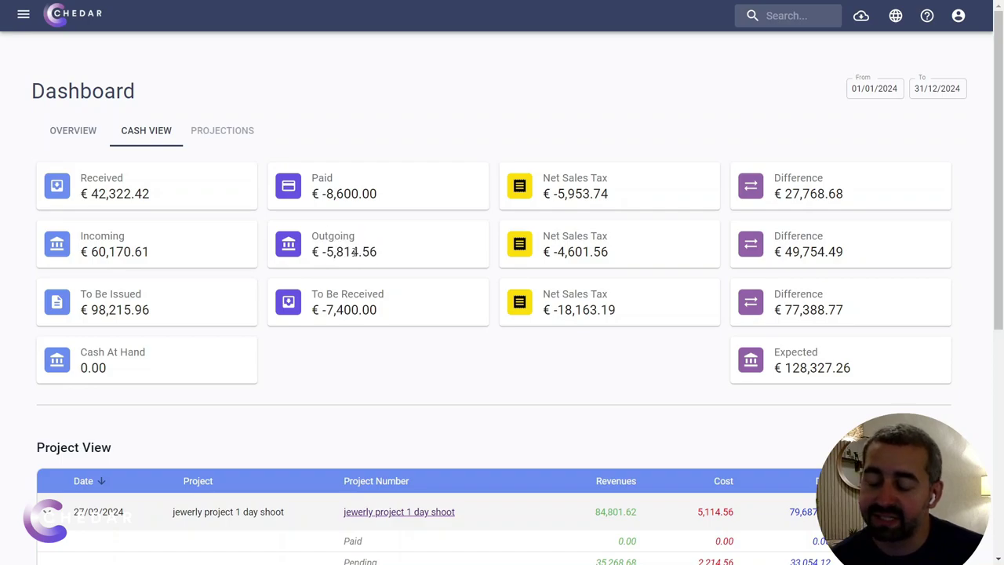
{"action": "left_click_drag", "start_coordinate": [118, 294], "coordinate": [387, 312]}
{"action": "left_click", "coordinate": [406, 312]}
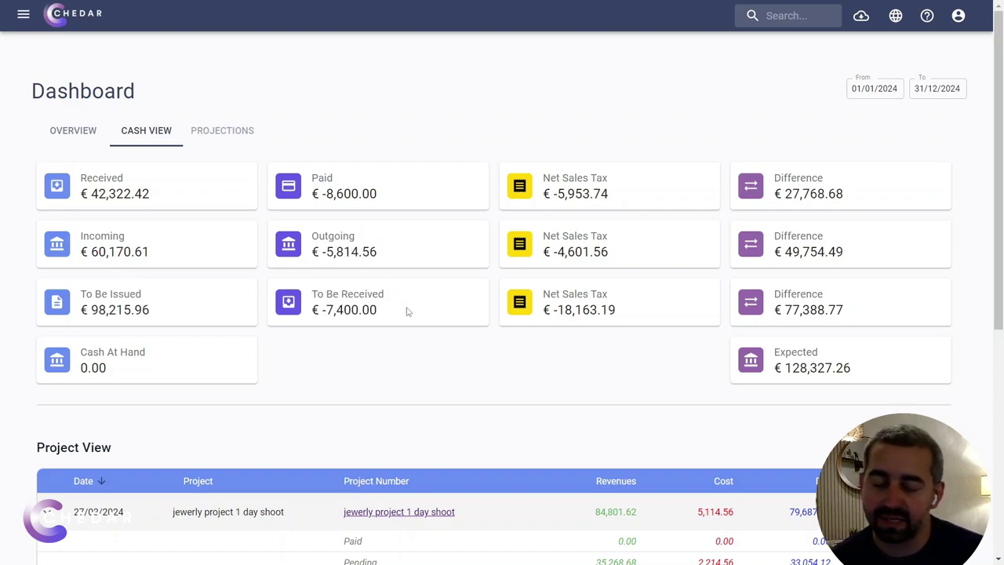